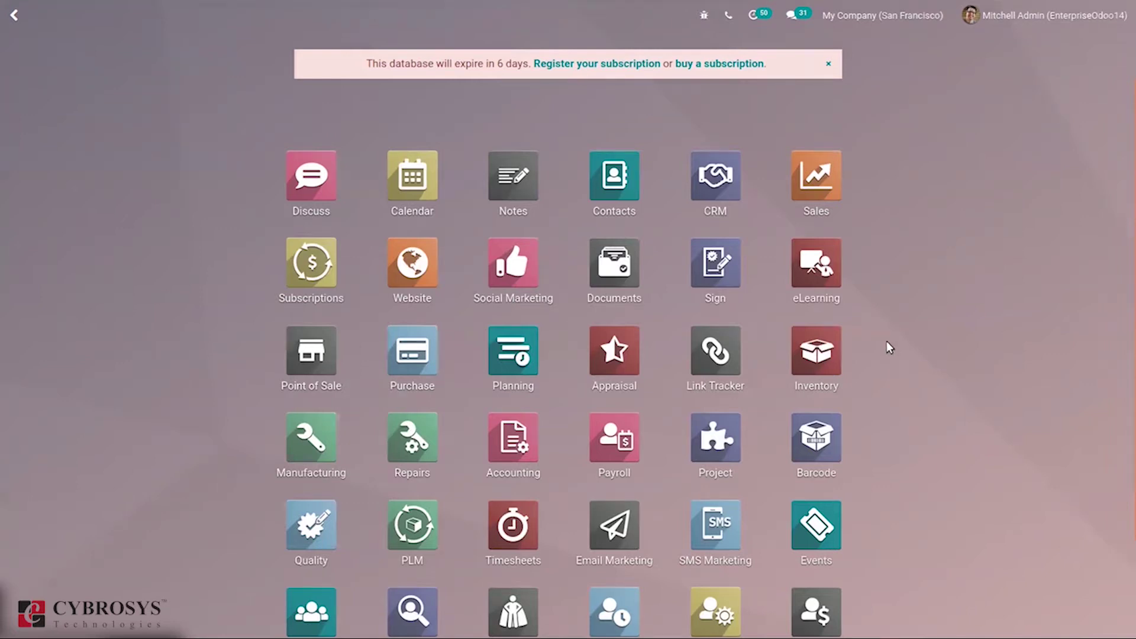
Open the list of pricelists in the Sales module.
{"action": "left_click", "coordinate": [803, 193]}
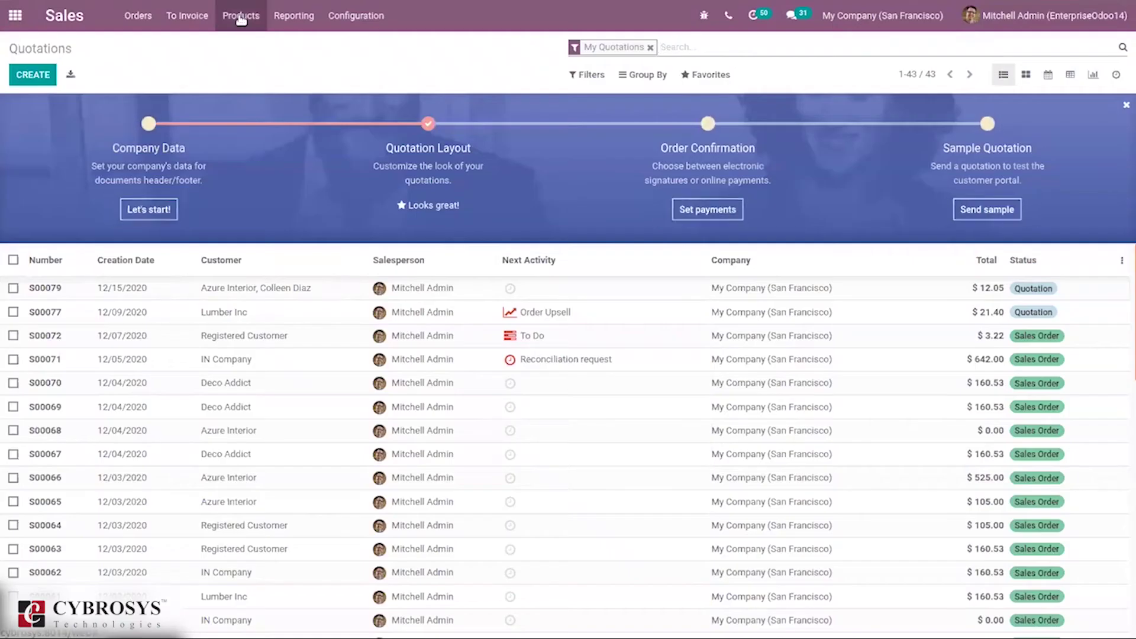
{"action": "left_click", "coordinate": [241, 16]}
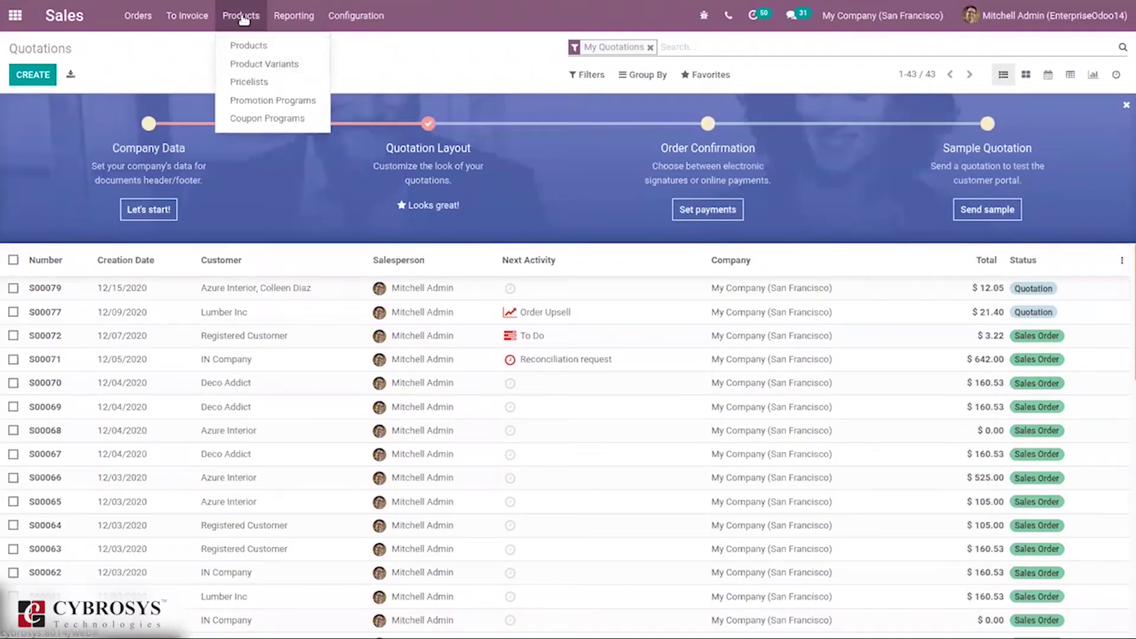
{"action": "left_click", "coordinate": [248, 82]}
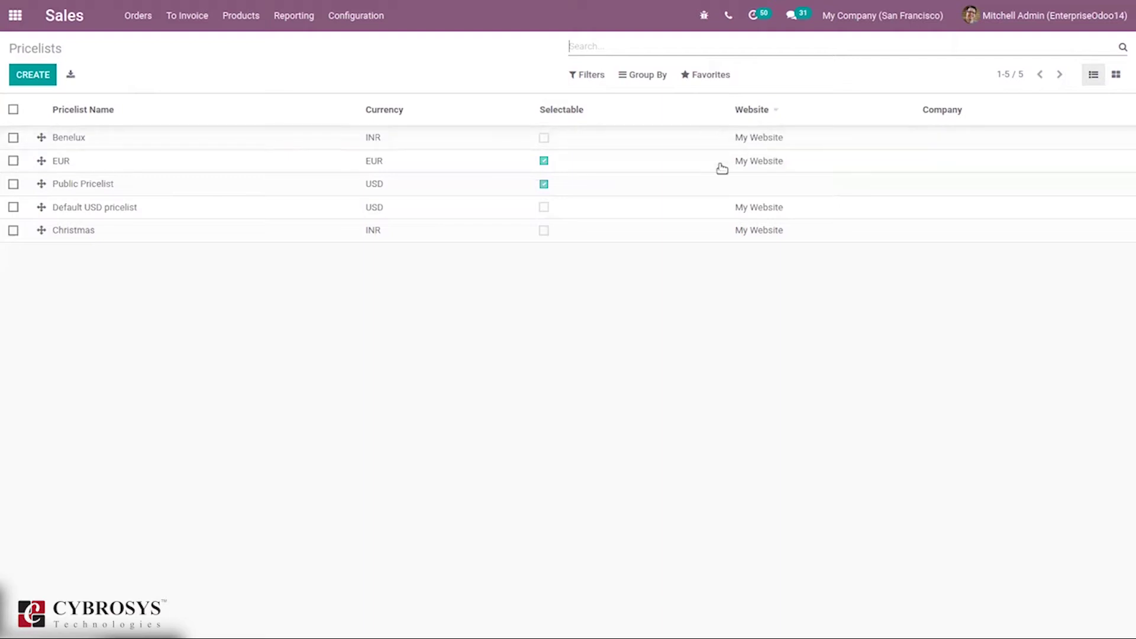
Review the EUR pricelist and the Public Pricelist in edit mode, returning to the list of pricelists after each.
{"action": "left_click", "coordinate": [168, 163]}
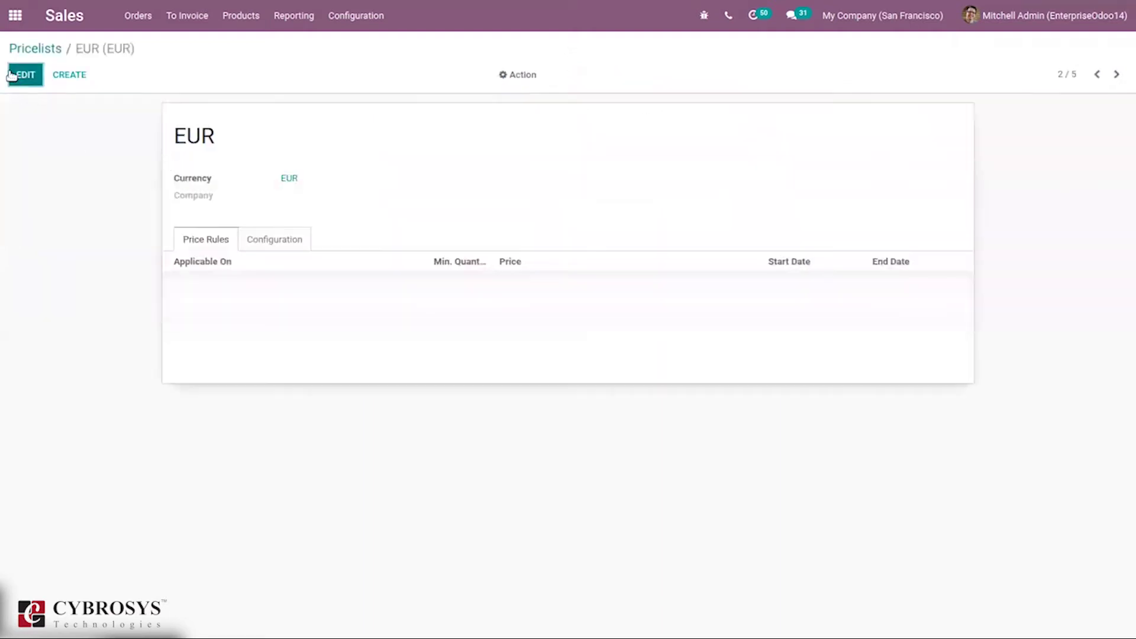
{"action": "key", "text": "alt+a"}
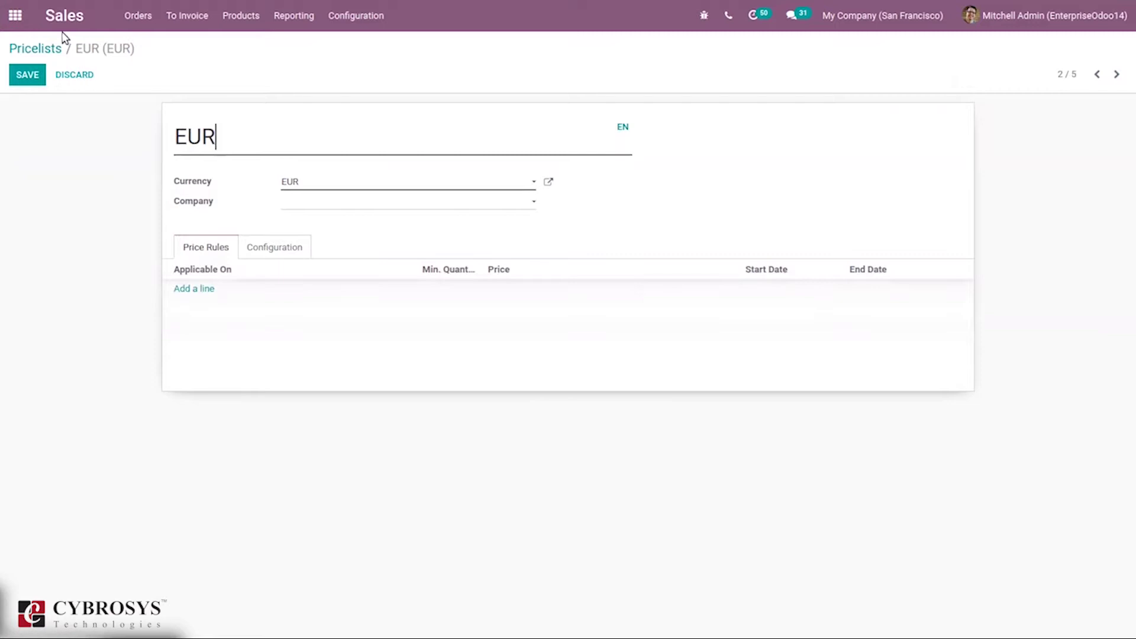
{"action": "left_click", "coordinate": [20, 51]}
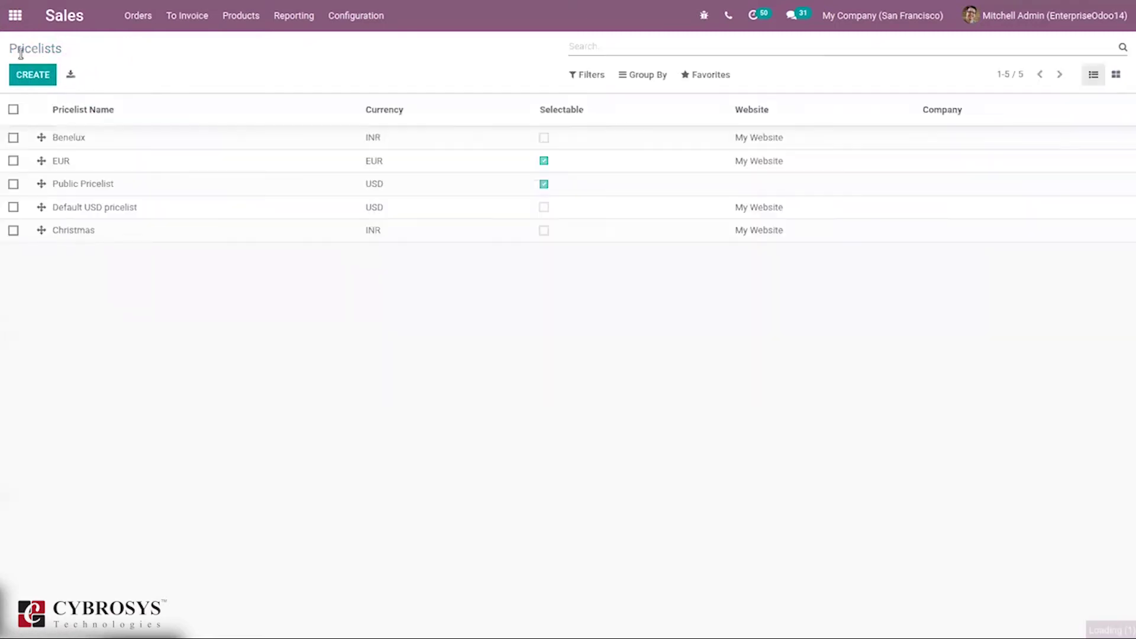
{"action": "left_click", "coordinate": [127, 185]}
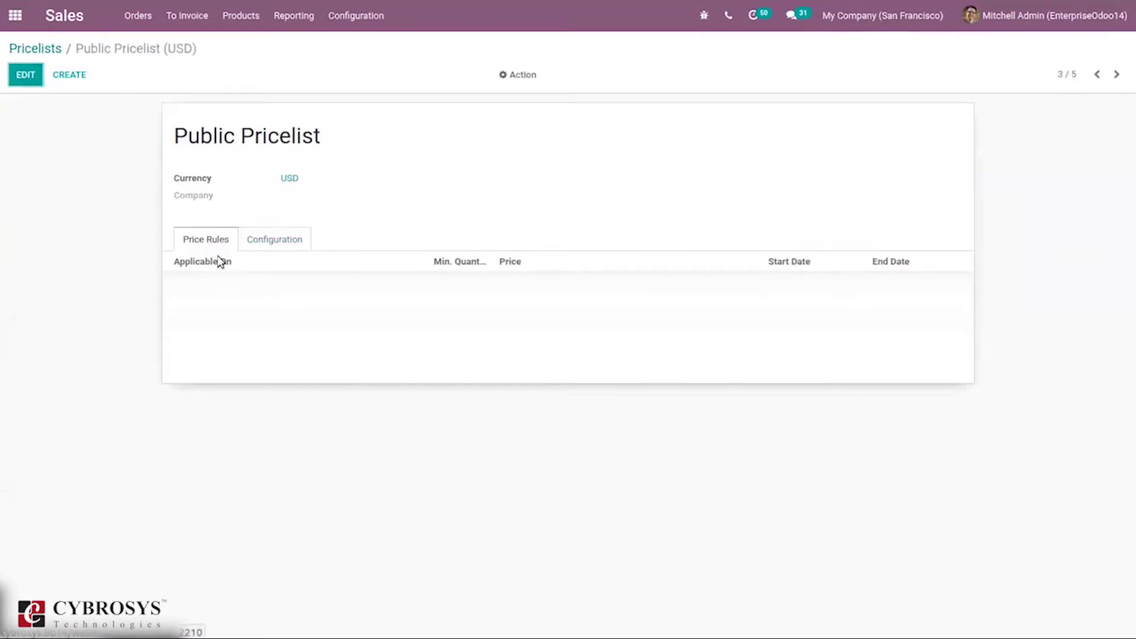
{"action": "left_click", "coordinate": [34, 75]}
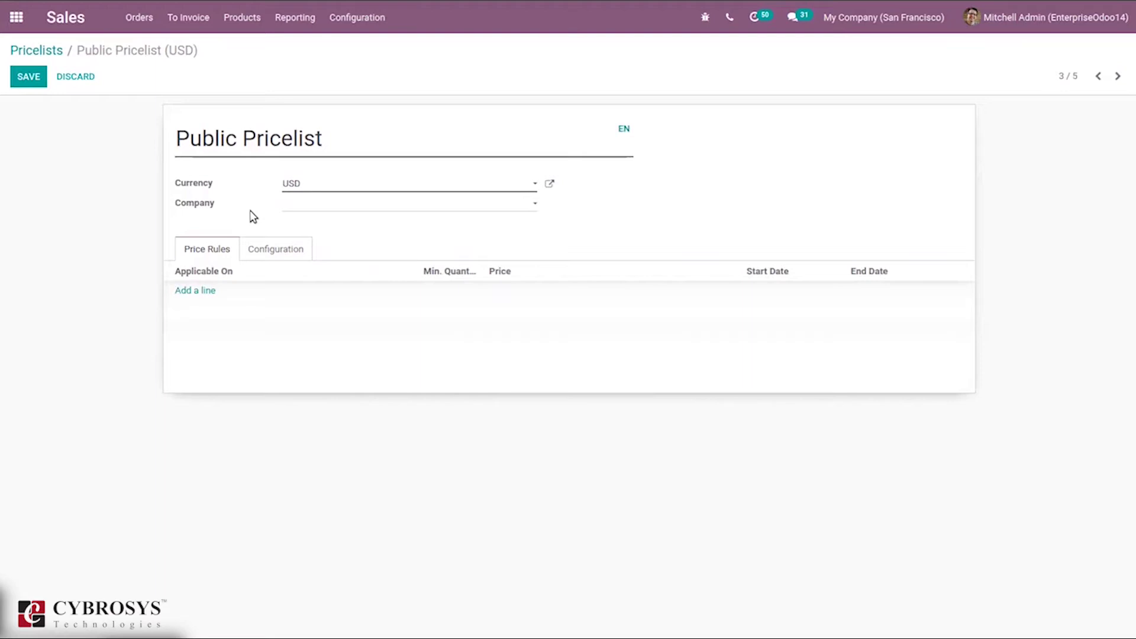
{"action": "left_click", "coordinate": [43, 52]}
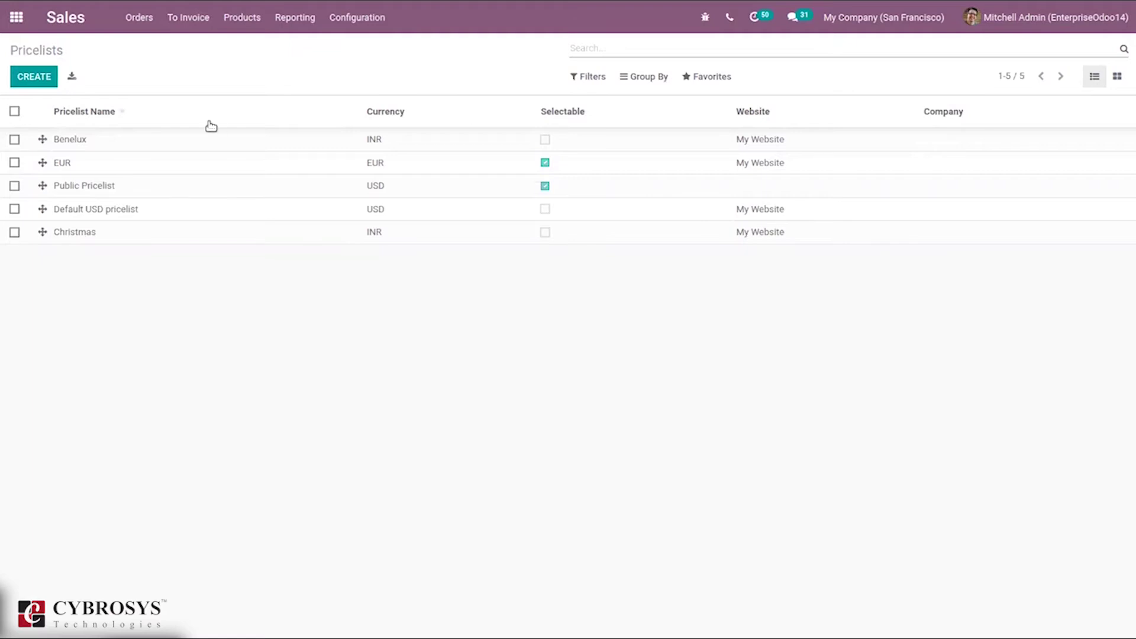
Prepare a data export of the Default USD pricelist and add Pricelist Items/Created by to the exported fields.
{"action": "left_click", "coordinate": [14, 210]}
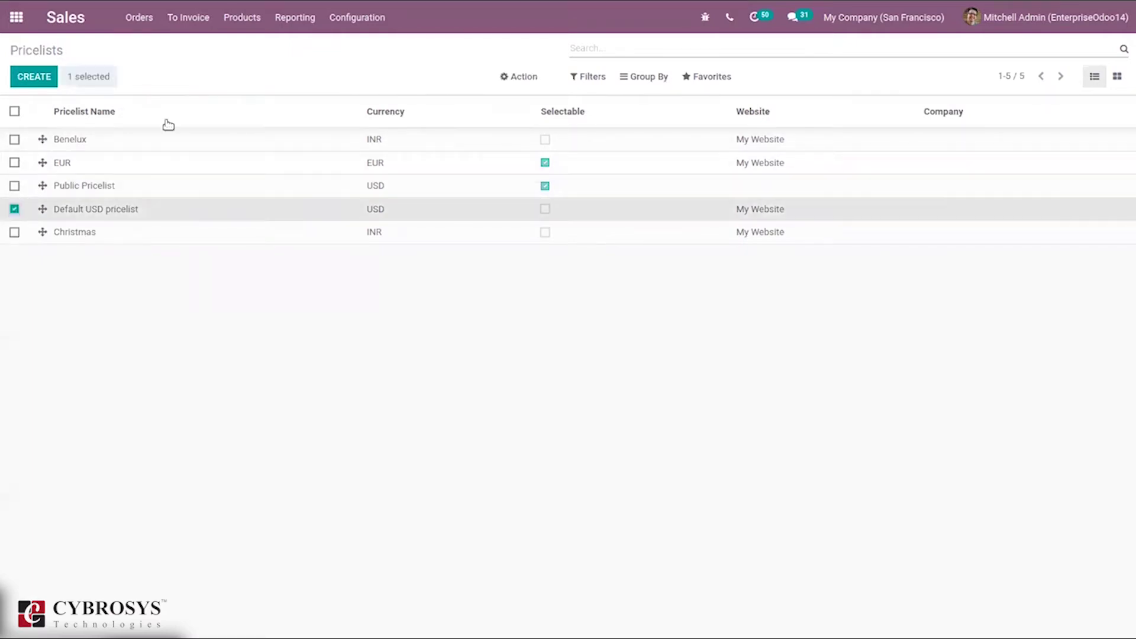
{"action": "left_click", "coordinate": [516, 77]}
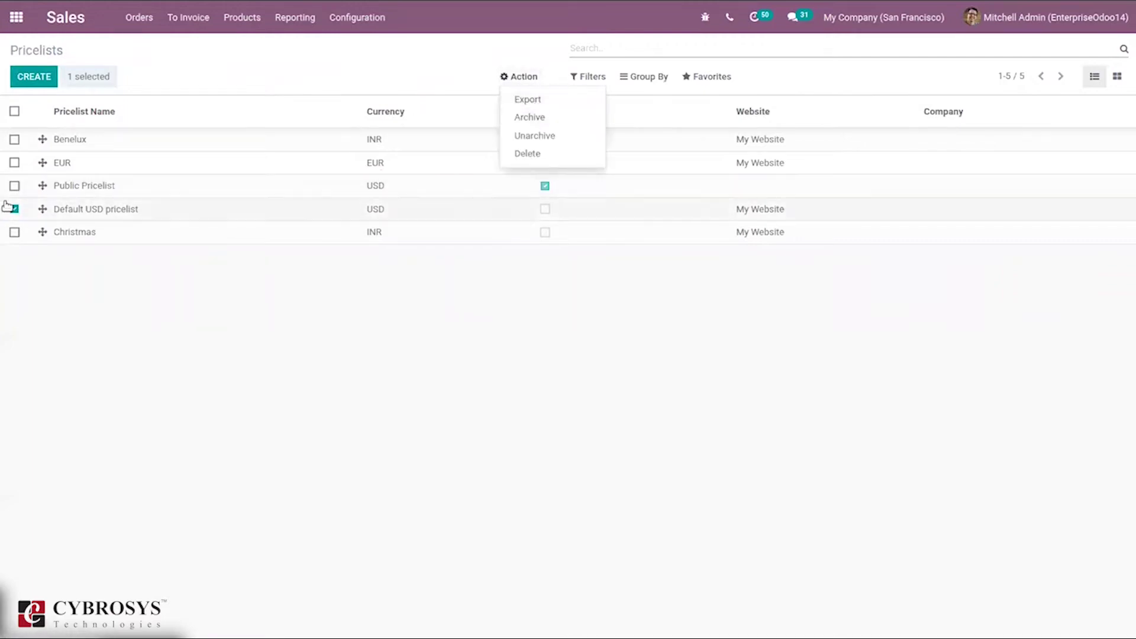
{"action": "left_click", "coordinate": [530, 100]}
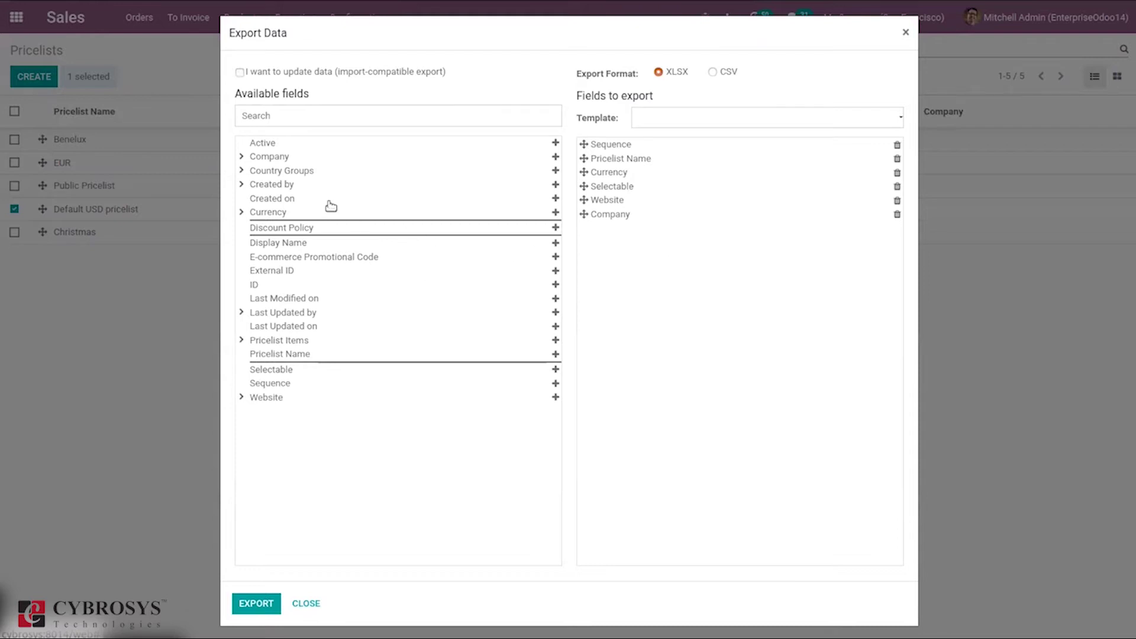
{"action": "left_click", "coordinate": [242, 341]}
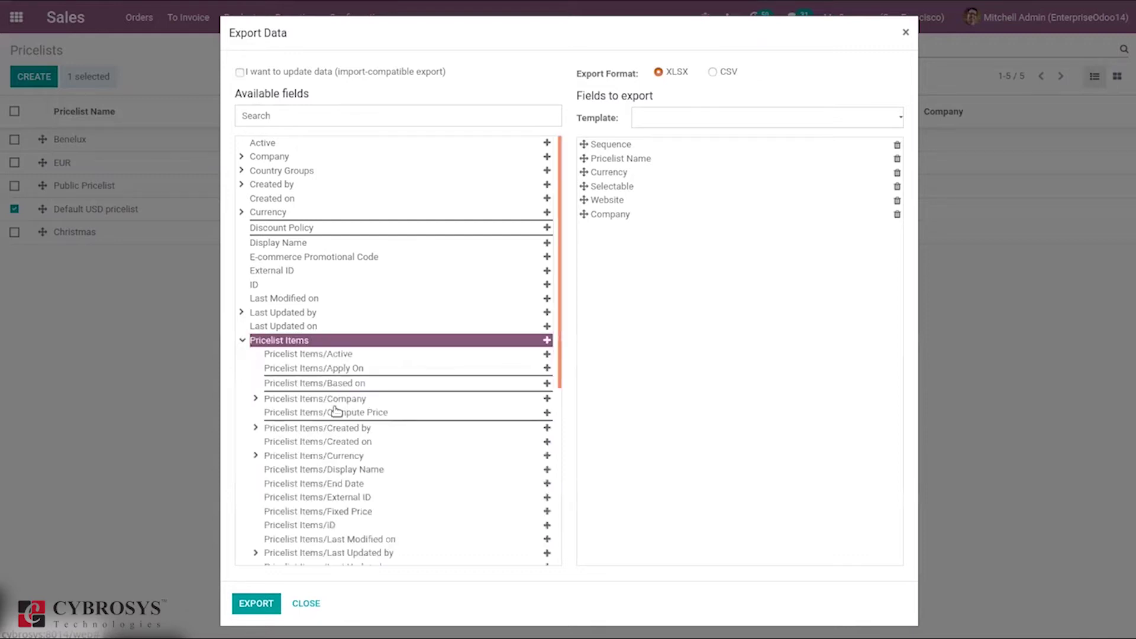
{"action": "left_click_drag", "start_coordinate": [555, 321], "coordinate": [527, 466]}
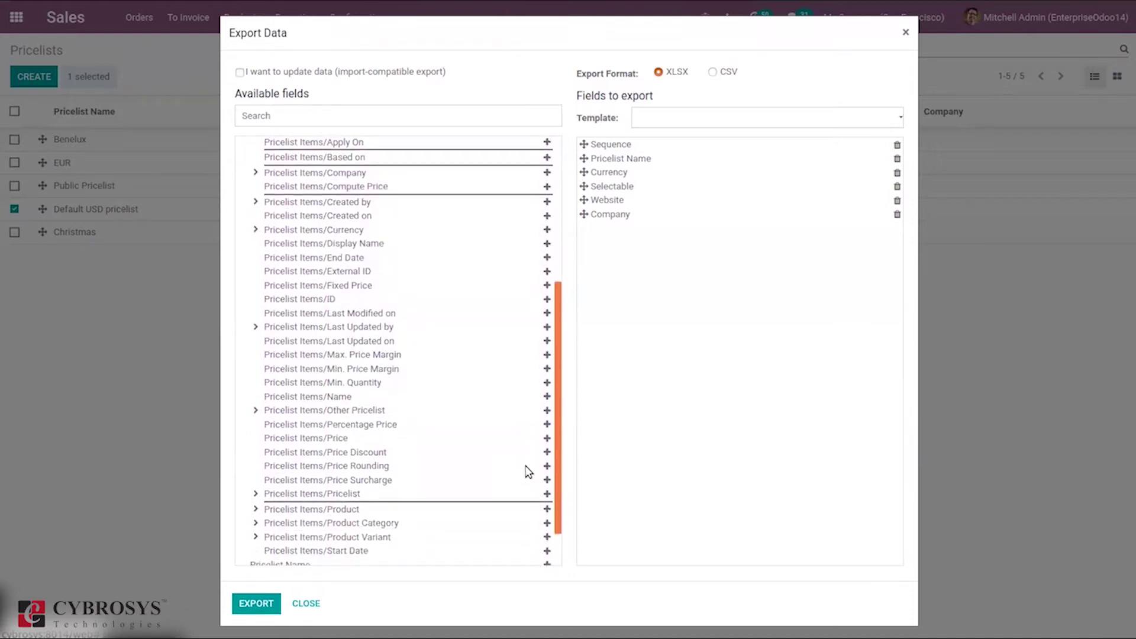
{"action": "left_click_drag", "start_coordinate": [528, 472], "coordinate": [529, 445]}
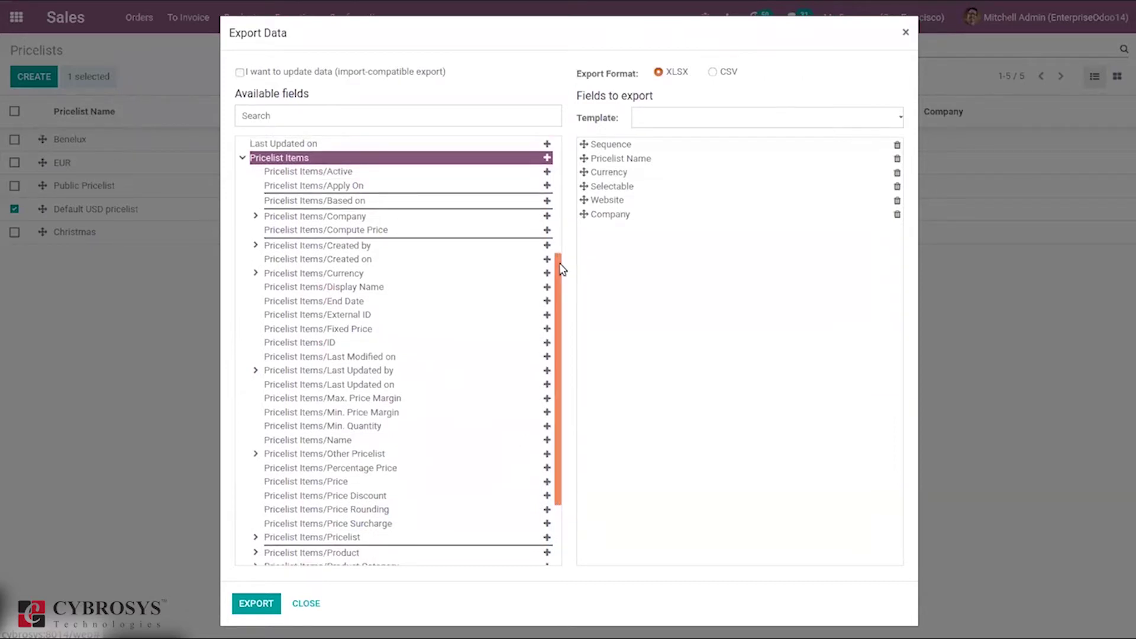
{"action": "scroll", "coordinate": [560, 225], "scroll_direction": "up", "scroll_amount": 1}
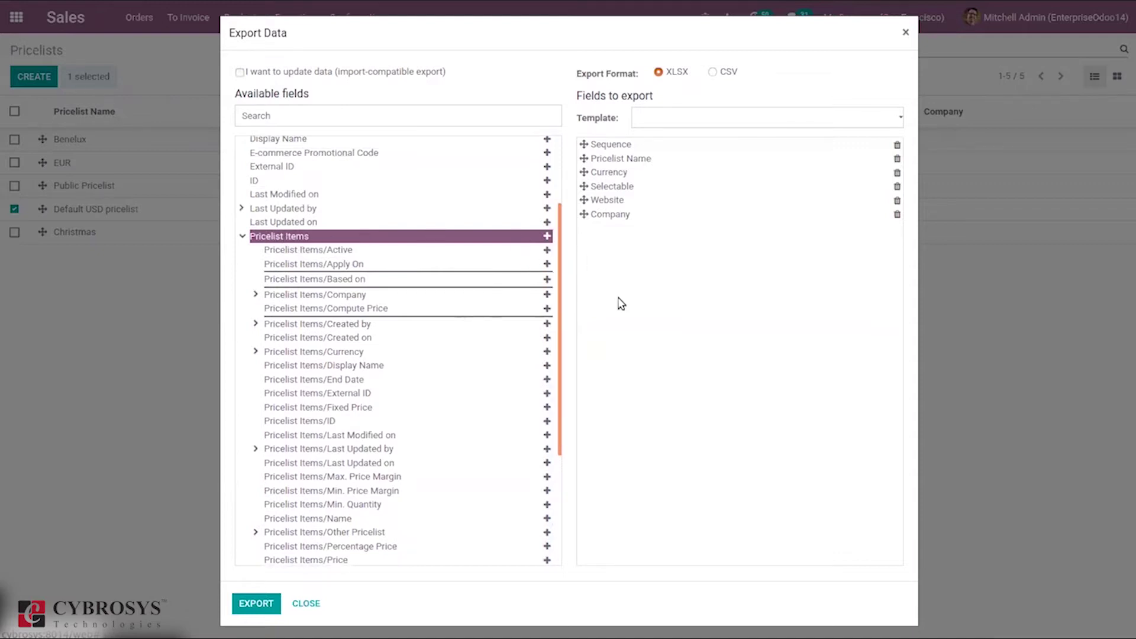
{"action": "left_click", "coordinate": [546, 324]}
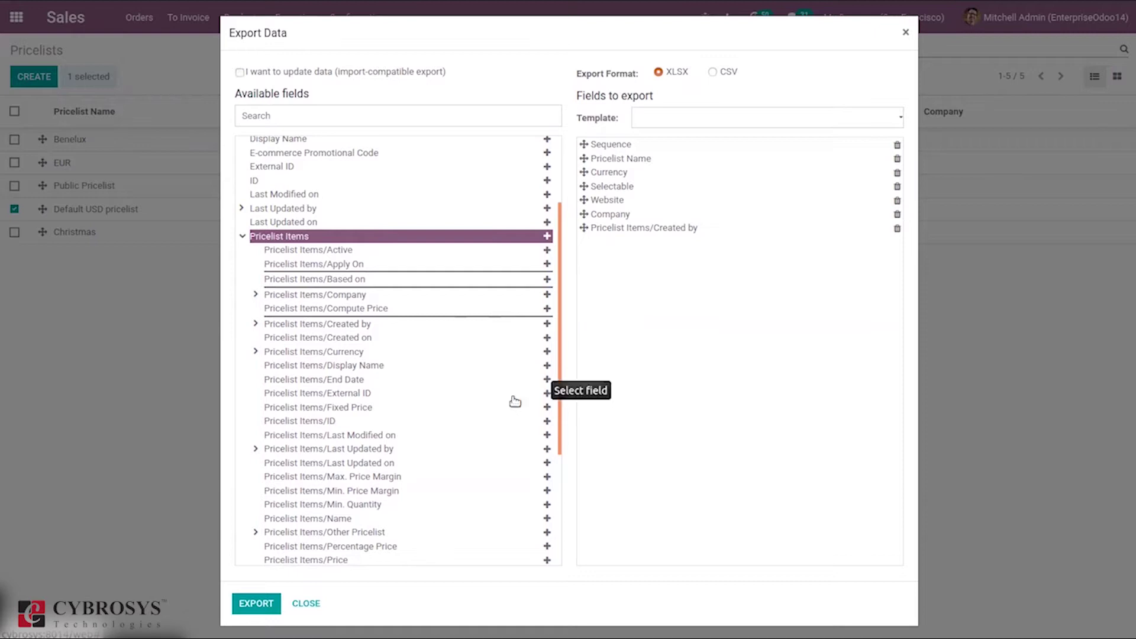
Export the pricelist and view the file in LibreOffice Calc, closing it and the export and deselecting the Default USD pricelist.
{"action": "left_click", "coordinate": [252, 602]}
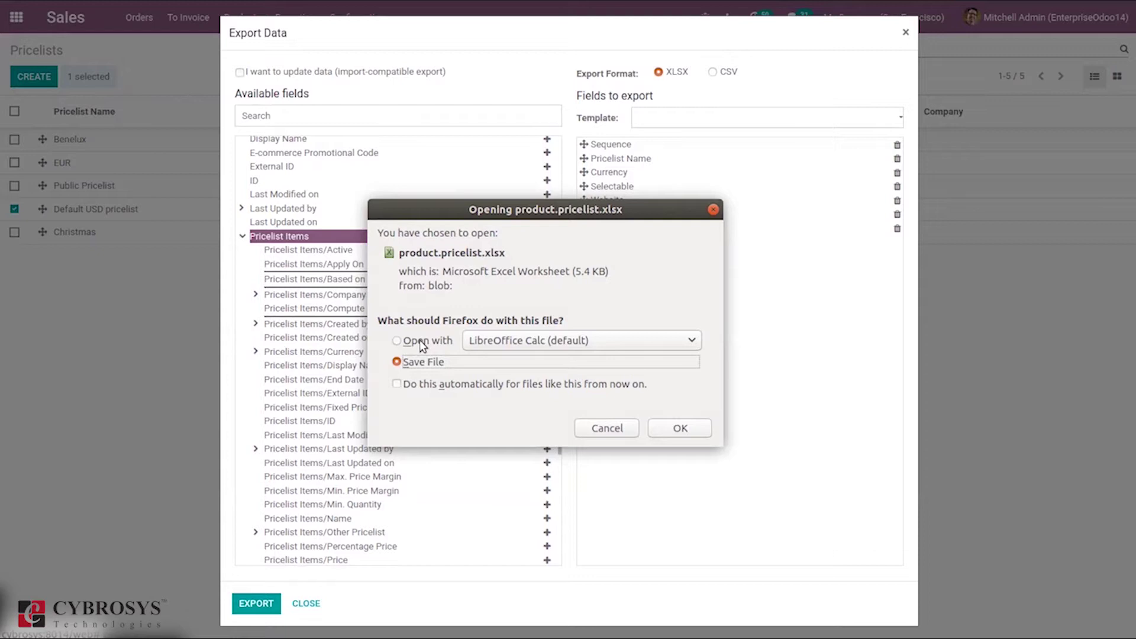
{"action": "left_click", "coordinate": [422, 343]}
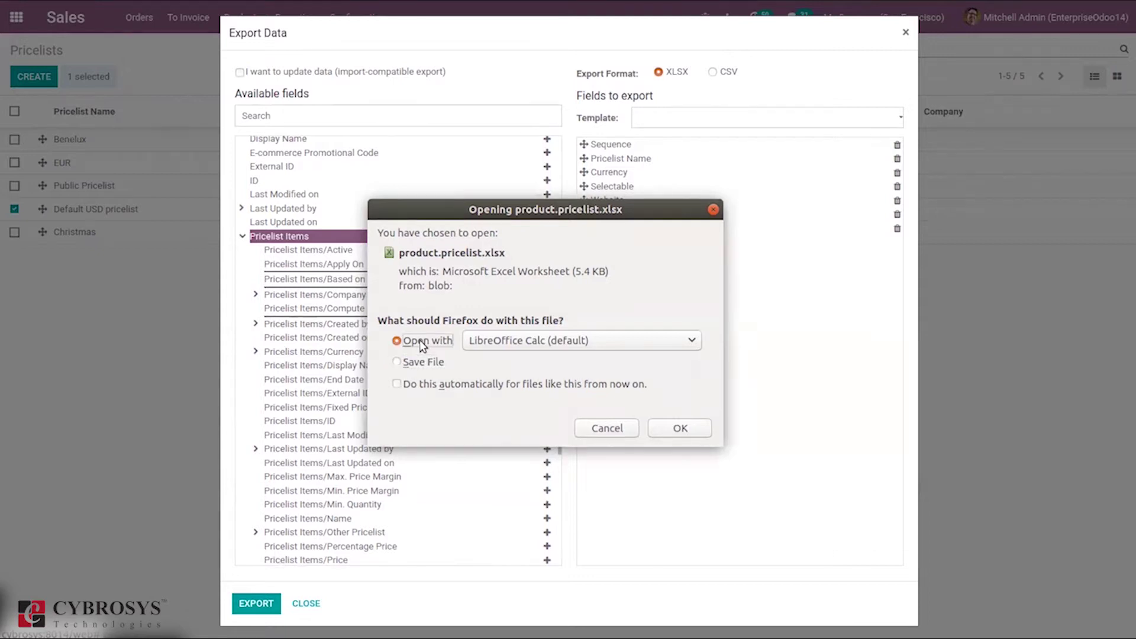
{"action": "left_click", "coordinate": [675, 429]}
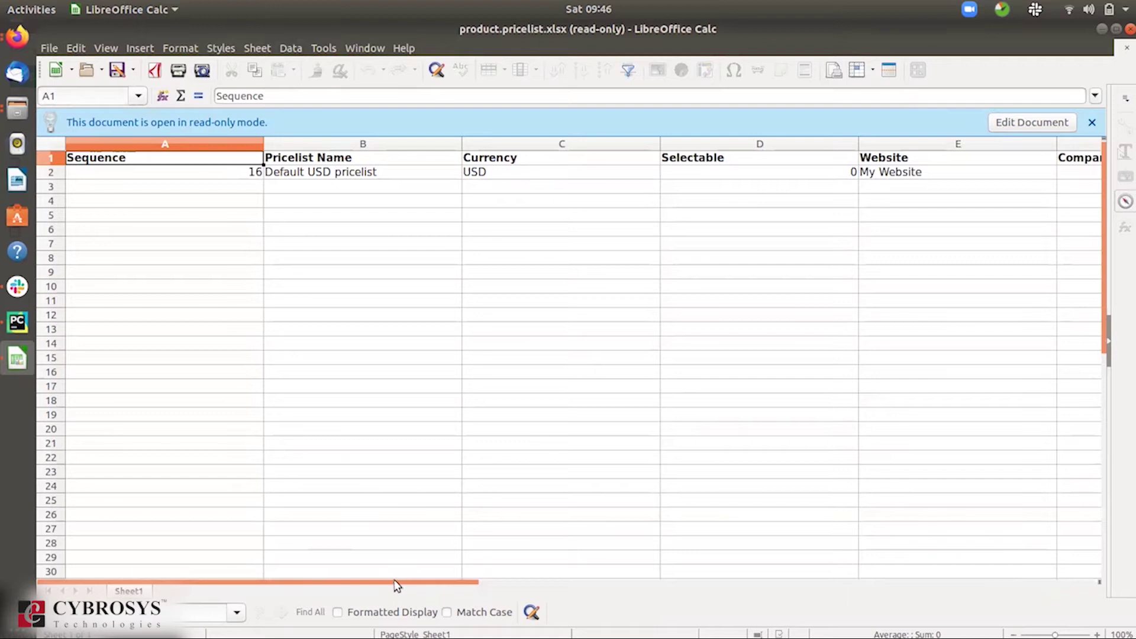
{"action": "mouse_move", "coordinate": [396, 584]}
{"action": "left_mouse_down"}
{"action": "mouse_move", "coordinate": [817, 578]}
{"action": "mouse_move", "coordinate": [376, 573]}
{"action": "left_mouse_up"}
{"action": "left_click", "coordinate": [1129, 31]}
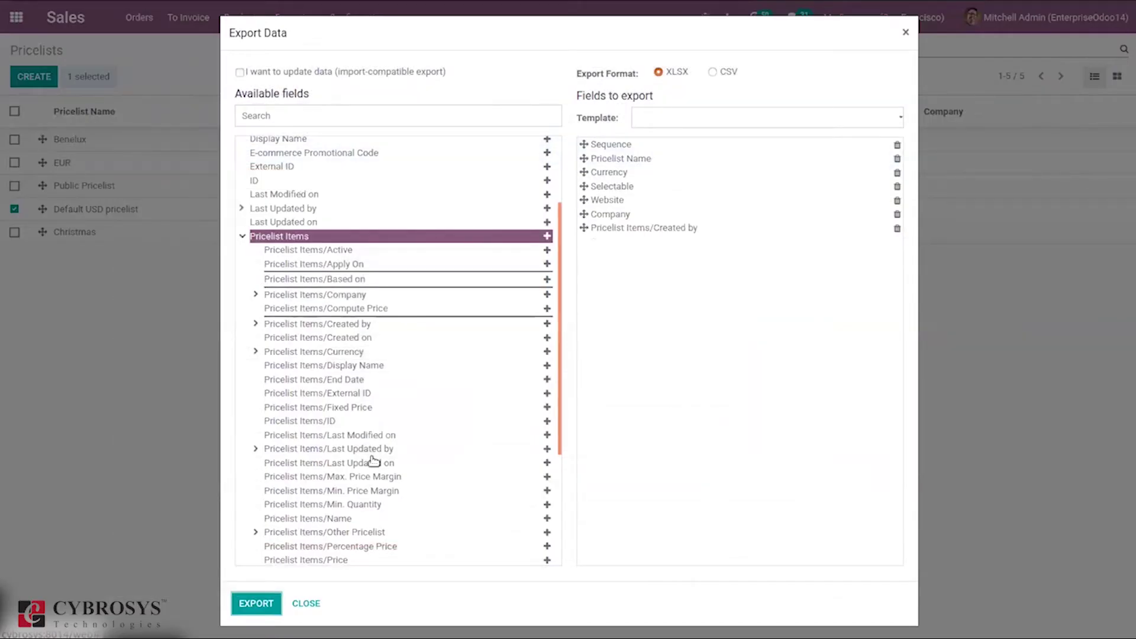
{"action": "left_click", "coordinate": [305, 603]}
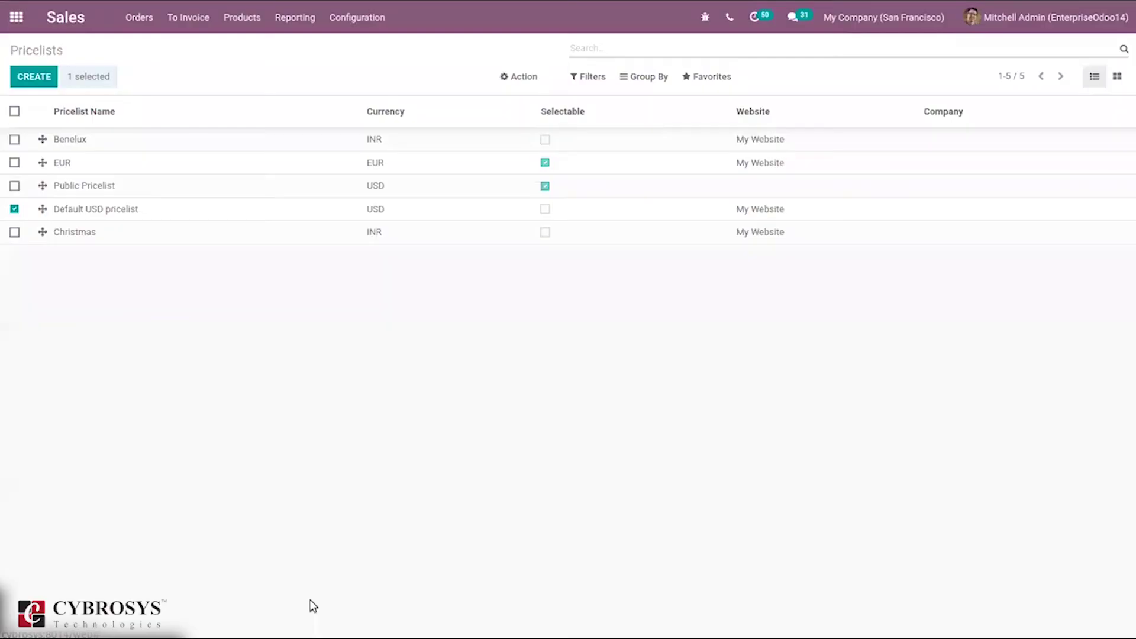
{"action": "left_click", "coordinate": [14, 210]}
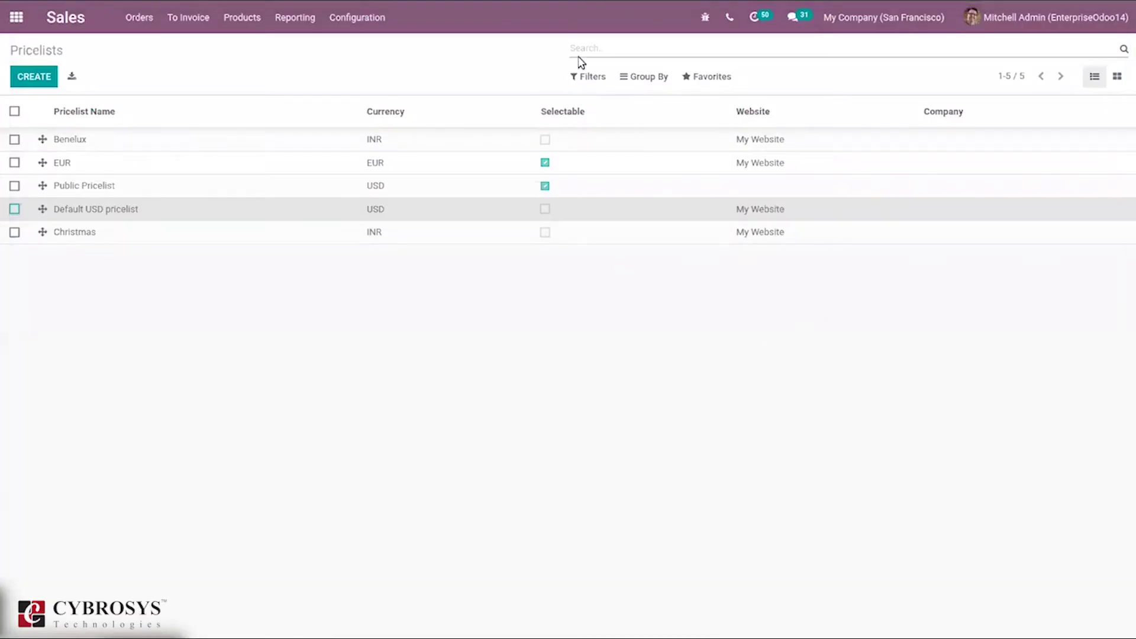
Start a pricelist record import and view the Import Template for Pricelists in LibreOffice Calc, closing the file after inspection.
{"action": "left_click", "coordinate": [704, 80]}
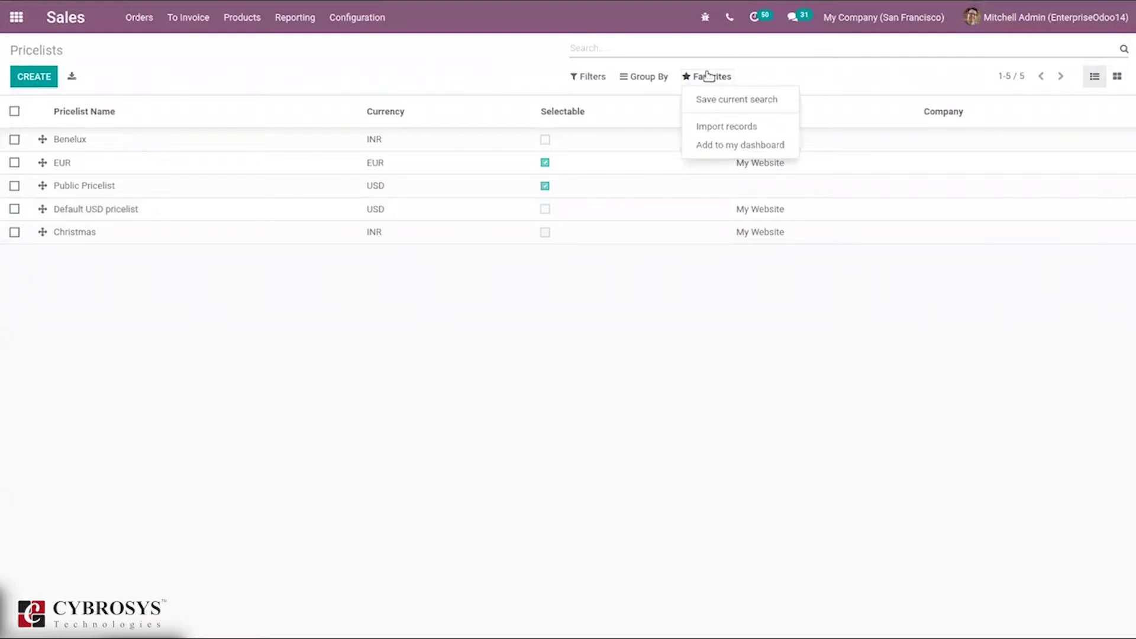
{"action": "left_click", "coordinate": [714, 127]}
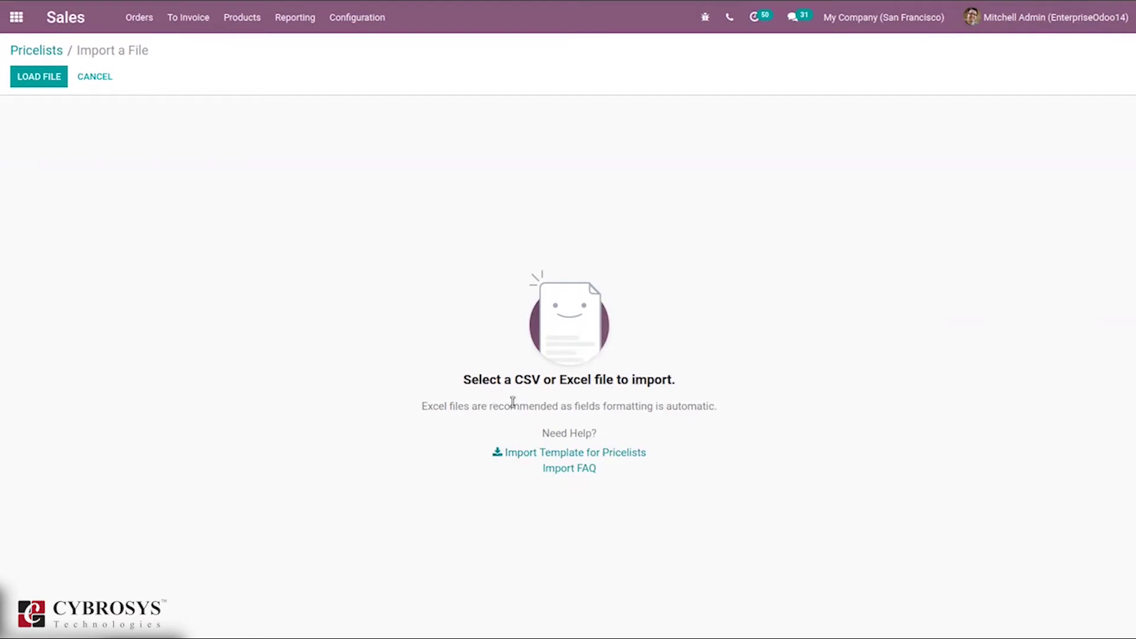
{"action": "left_click", "coordinate": [557, 455]}
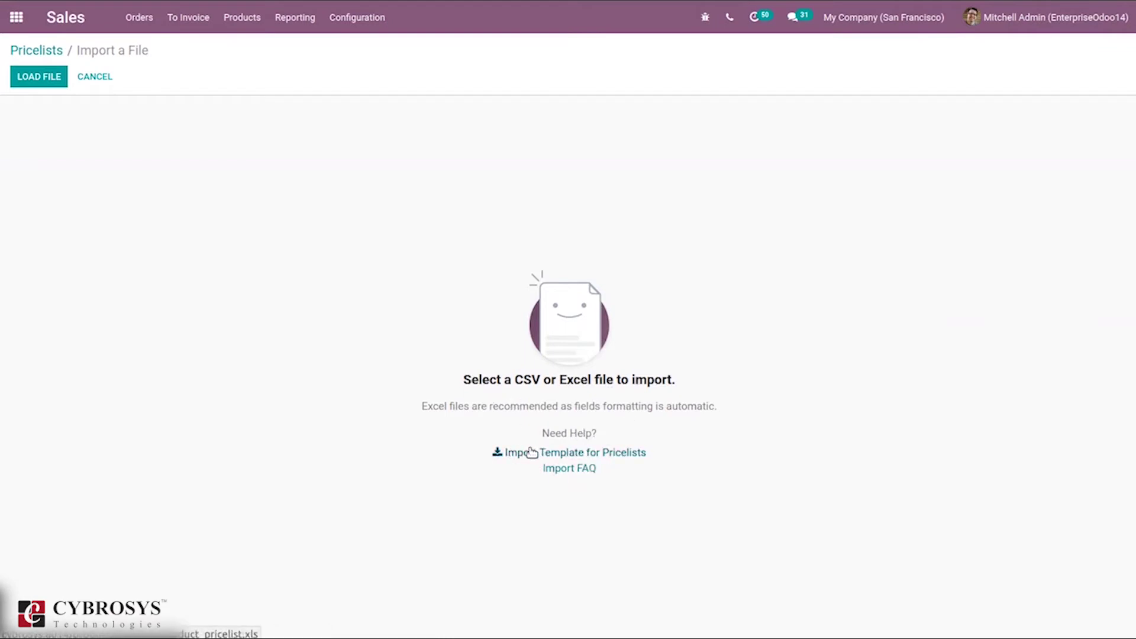
{"action": "left_click", "coordinate": [498, 454]}
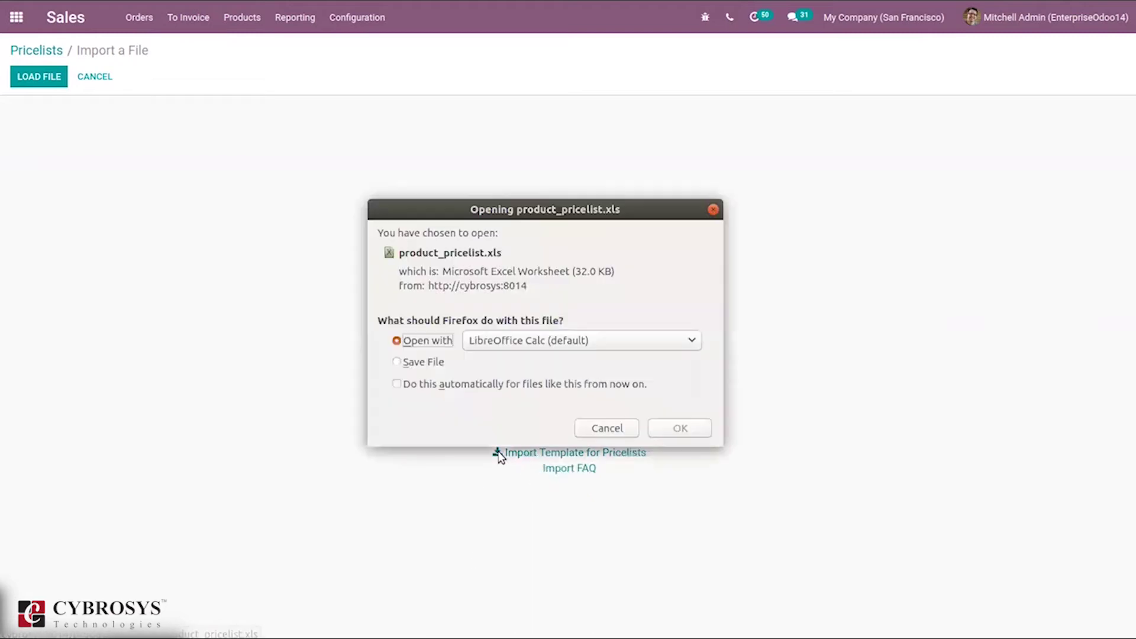
{"action": "left_click", "coordinate": [675, 427]}
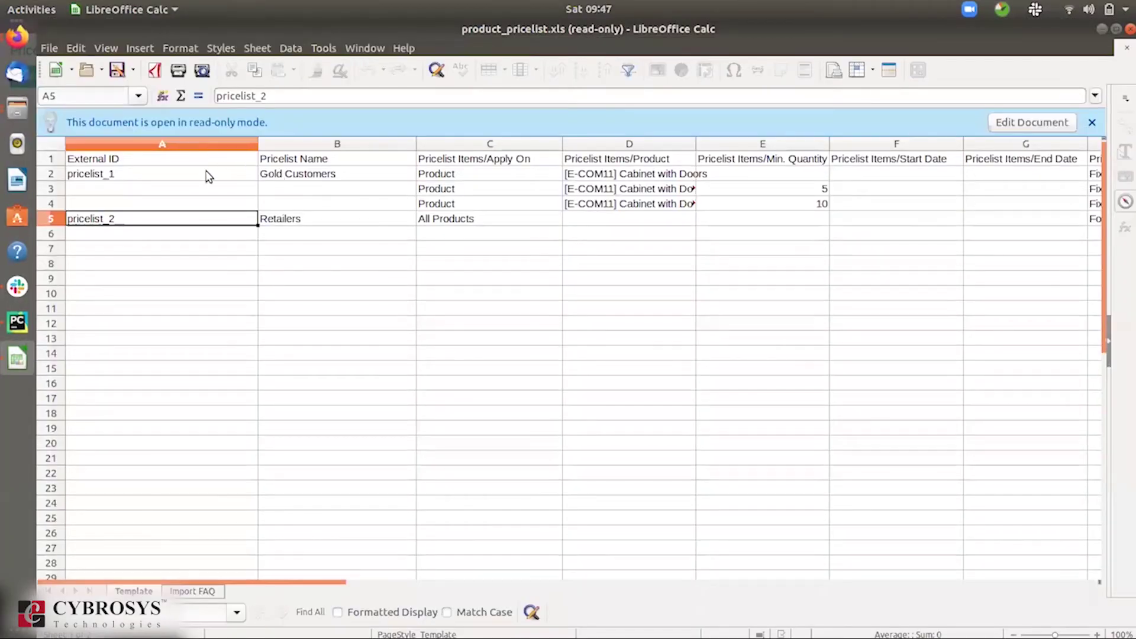
{"action": "left_click", "coordinate": [1129, 31]}
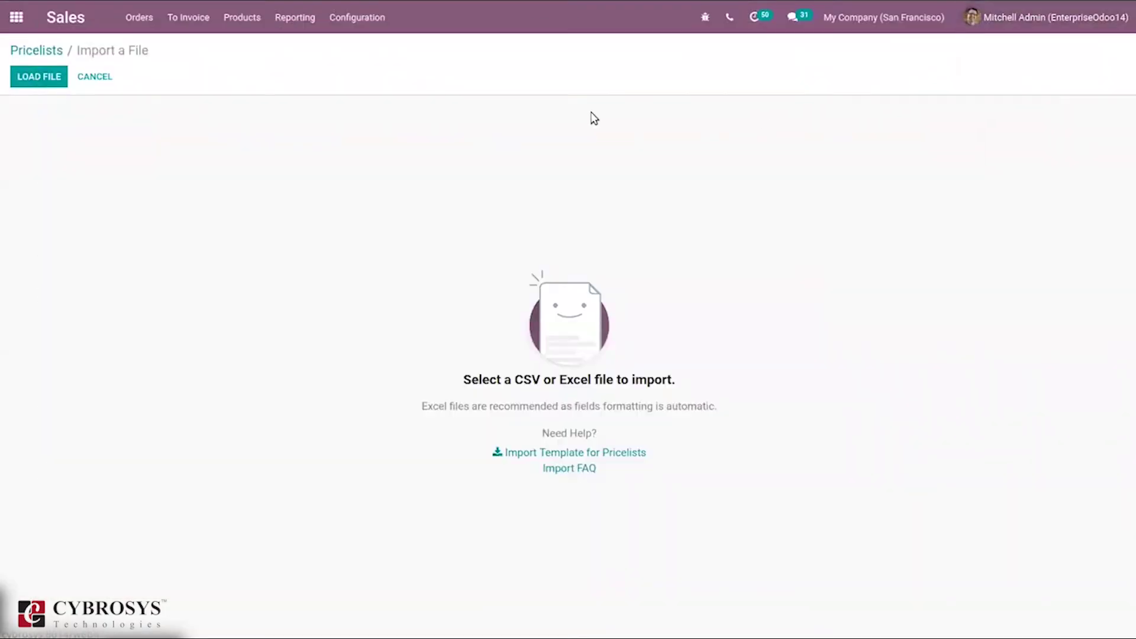
Restart the record import from the list of pricelists and load product.pricelist.xlsx from the Downloads folder.
{"action": "left_click", "coordinate": [40, 52]}
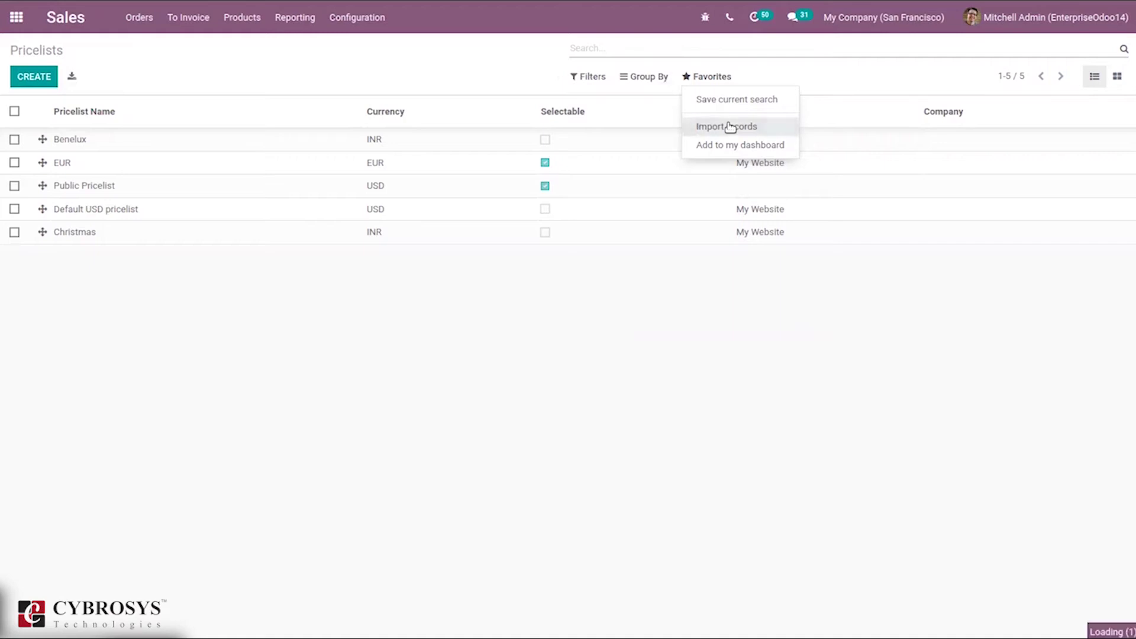
{"action": "left_click", "coordinate": [730, 126]}
{"action": "left_click", "coordinate": [29, 74]}
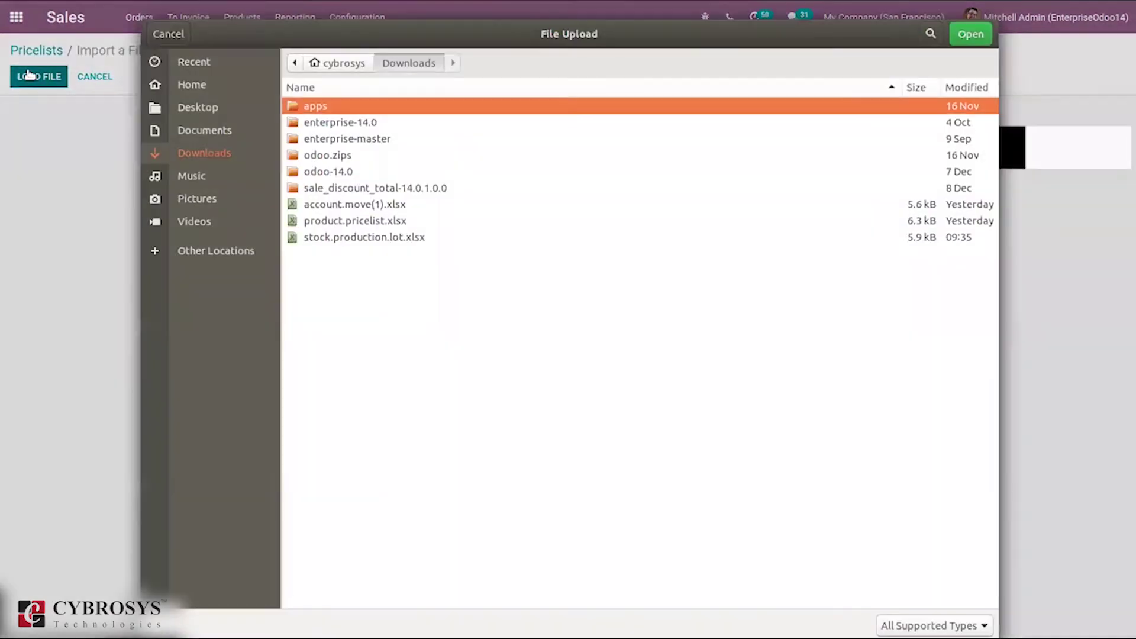
{"action": "left_click", "coordinate": [353, 223]}
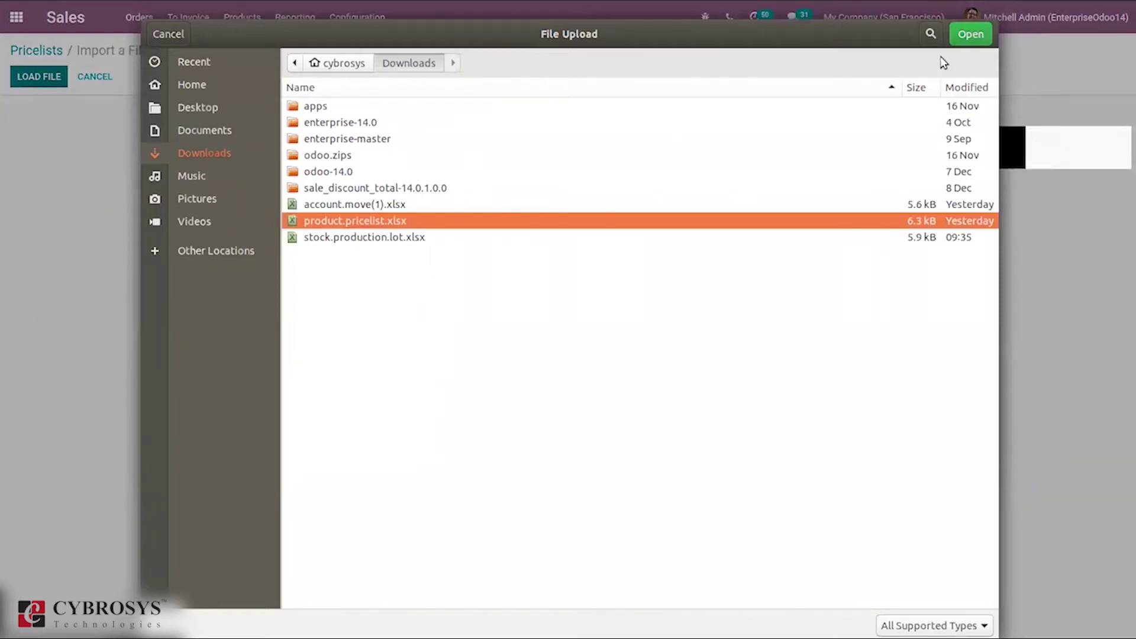
{"action": "left_click", "coordinate": [969, 36]}
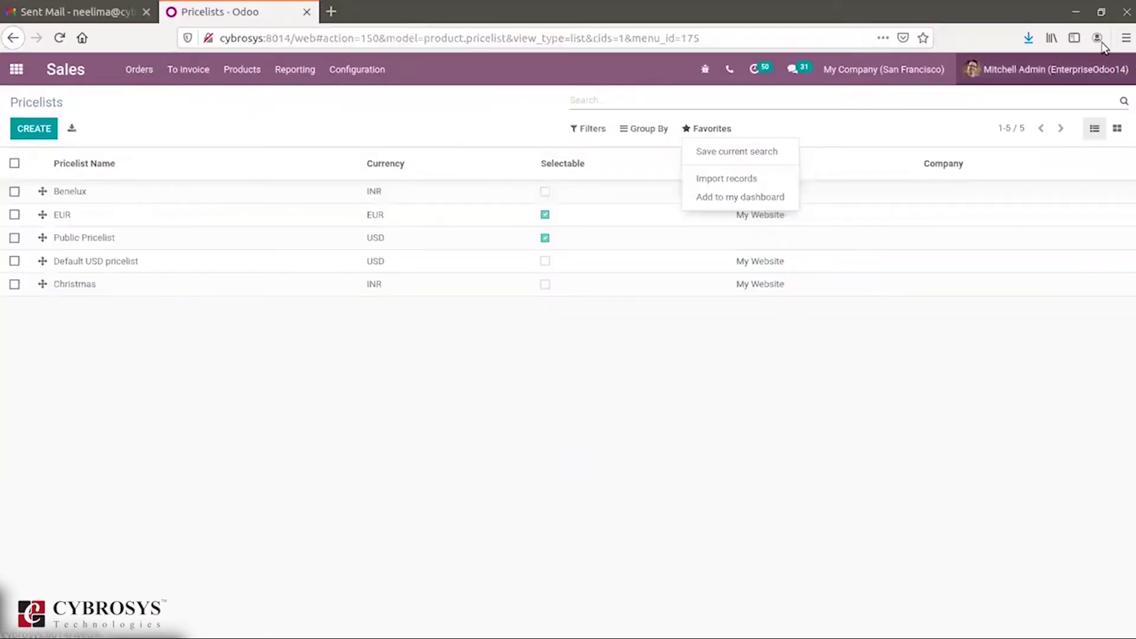
Exit the browser's full-screen mode.
{"action": "left_click", "coordinate": [1125, 38]}
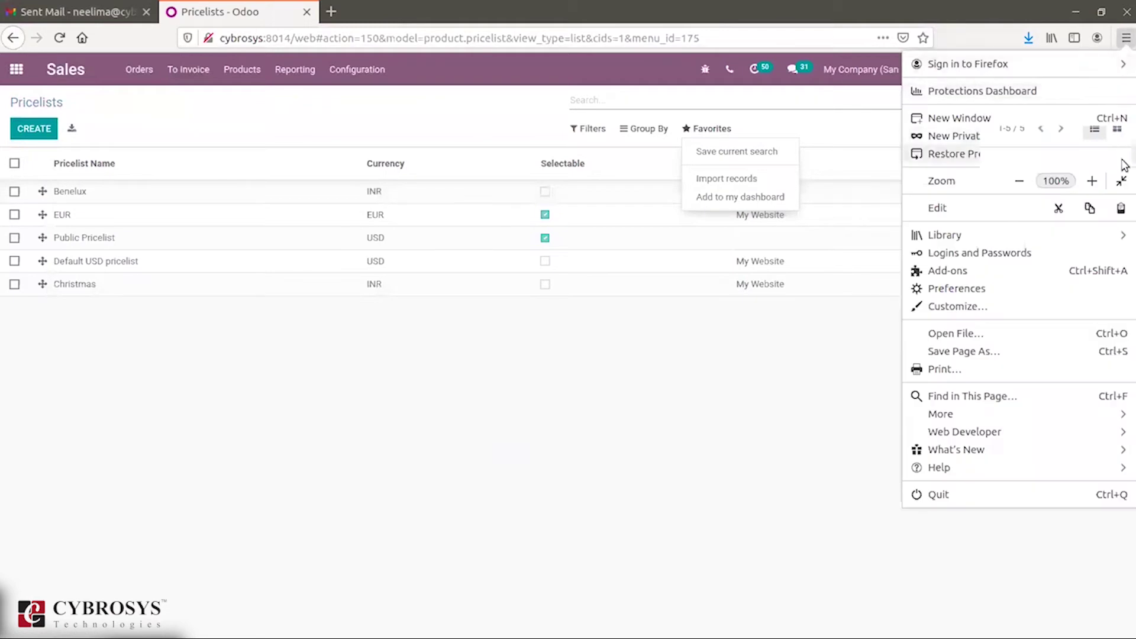
{"action": "left_click", "coordinate": [1121, 181]}
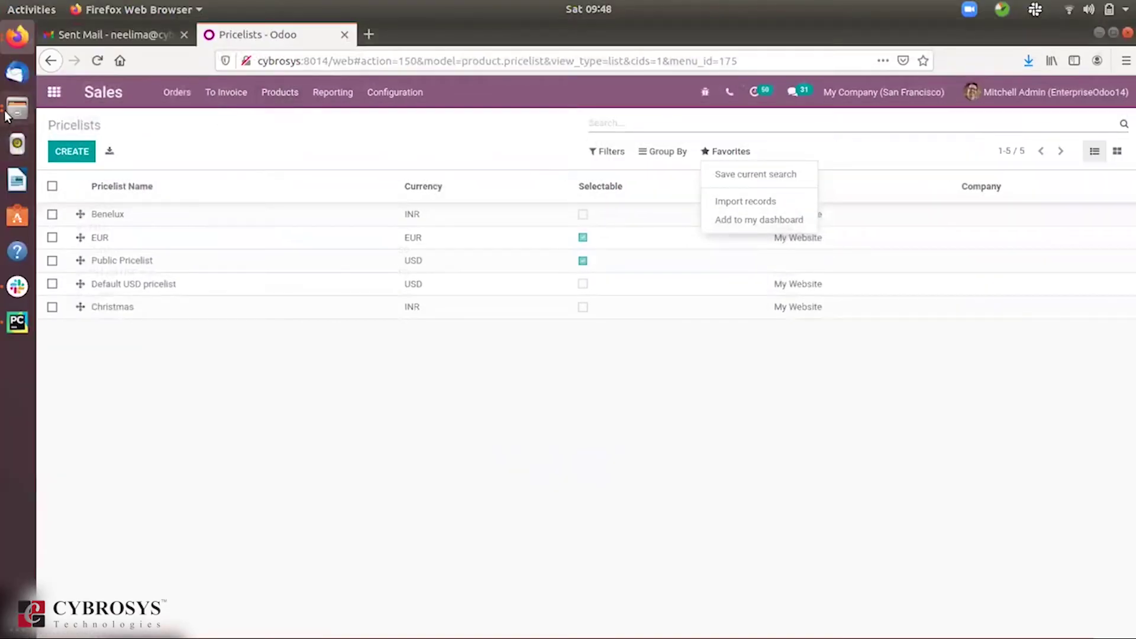
Open product.pricelist.xlsx from the Downloads folder in LibreOffice Calc, examine its columns, and close the file.
{"action": "left_click", "coordinate": [6, 116]}
{"action": "left_click", "coordinate": [122, 88]}
{"action": "left_click", "coordinate": [607, 98]}
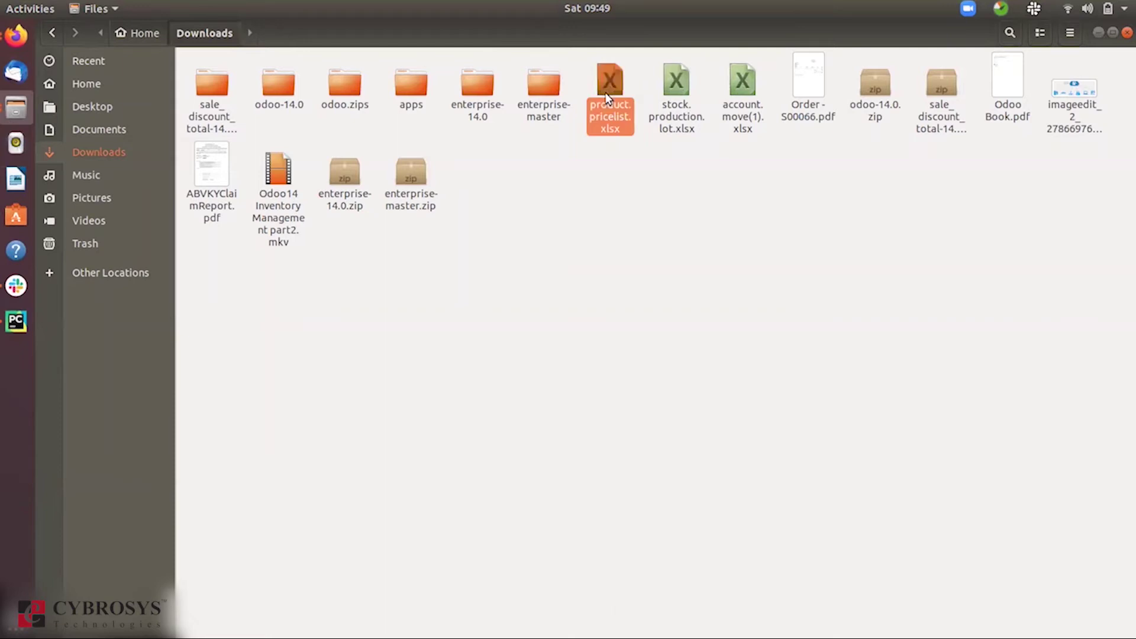
{"action": "double_click", "coordinate": [608, 98]}
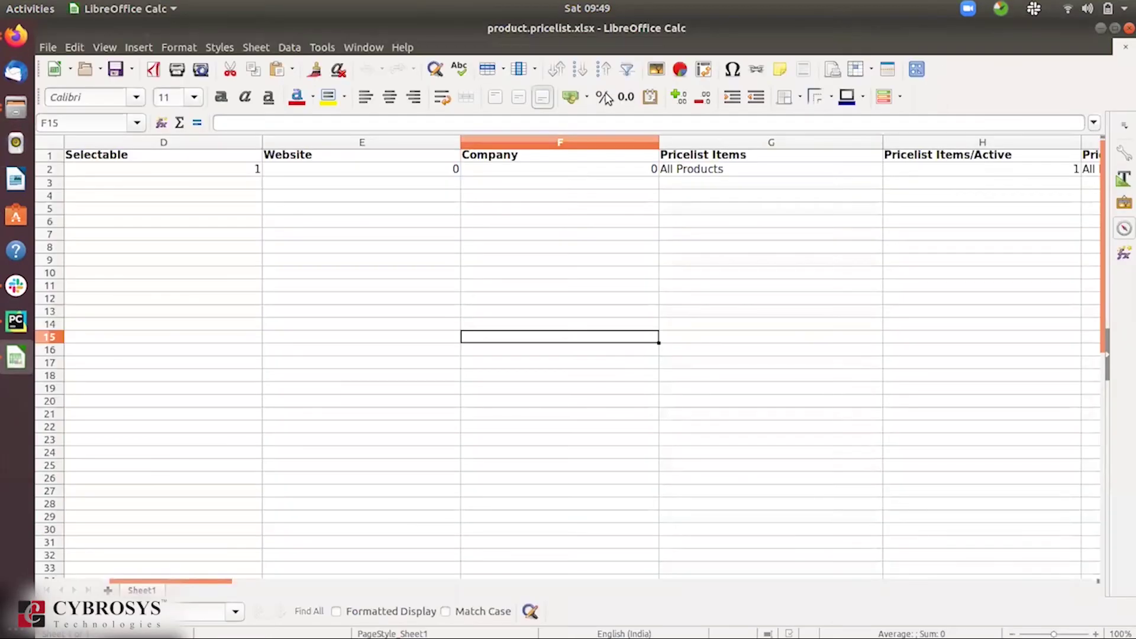
{"action": "left_click_drag", "start_coordinate": [214, 586], "coordinate": [78, 583]}
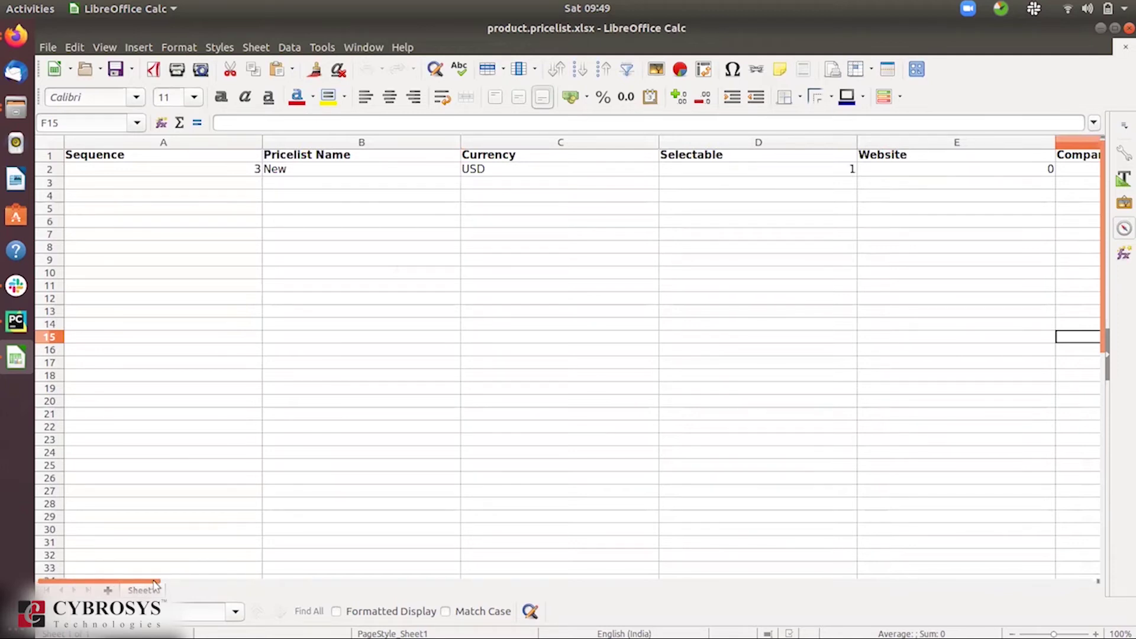
{"action": "left_click_drag", "start_coordinate": [153, 583], "coordinate": [526, 581]}
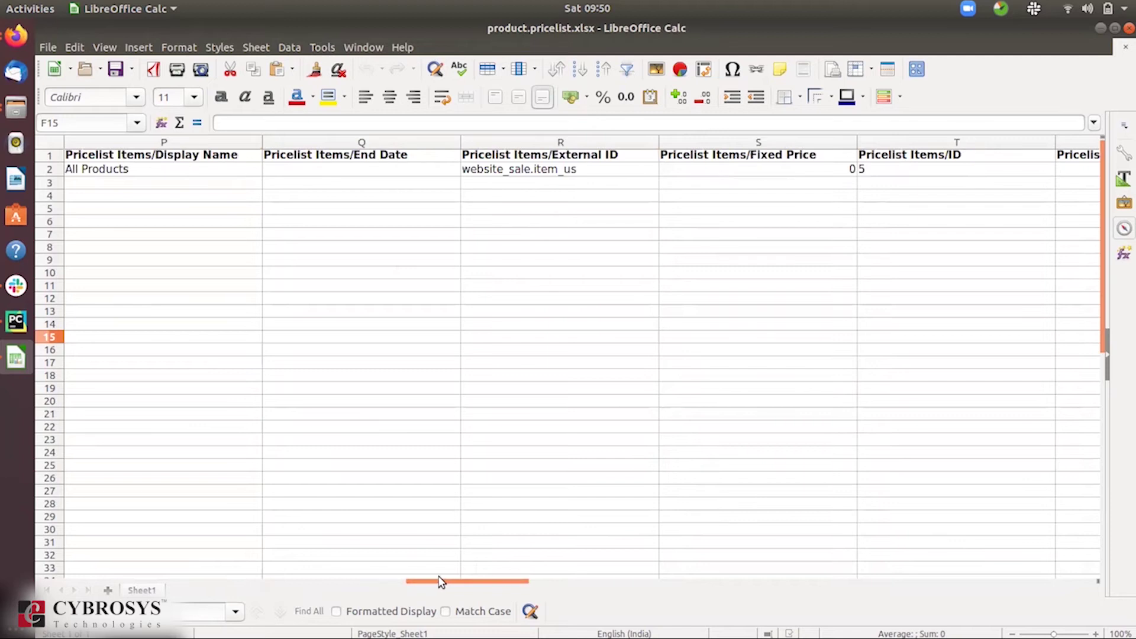
{"action": "left_click_drag", "start_coordinate": [448, 586], "coordinate": [490, 580]}
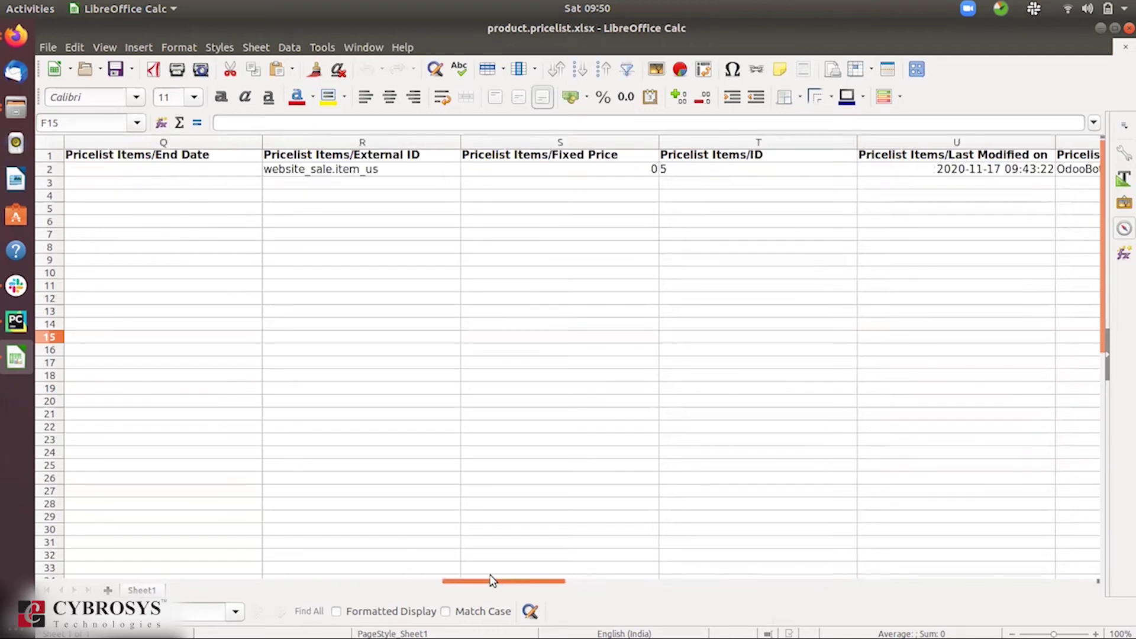
{"action": "left_click", "coordinate": [510, 431]}
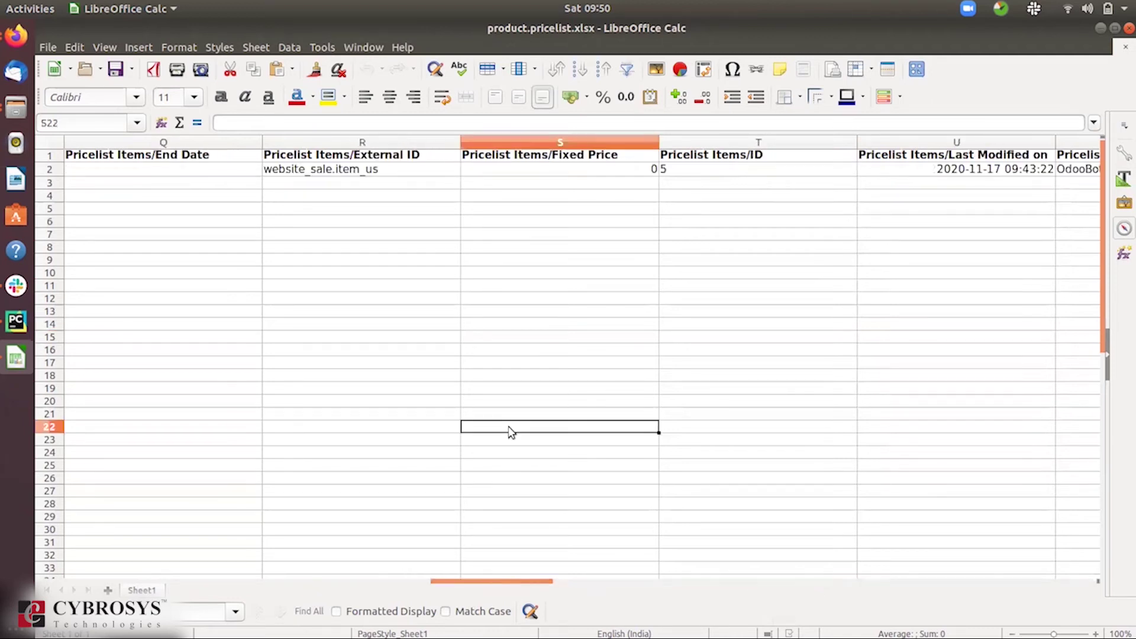
{"action": "left_click", "coordinate": [1128, 34]}
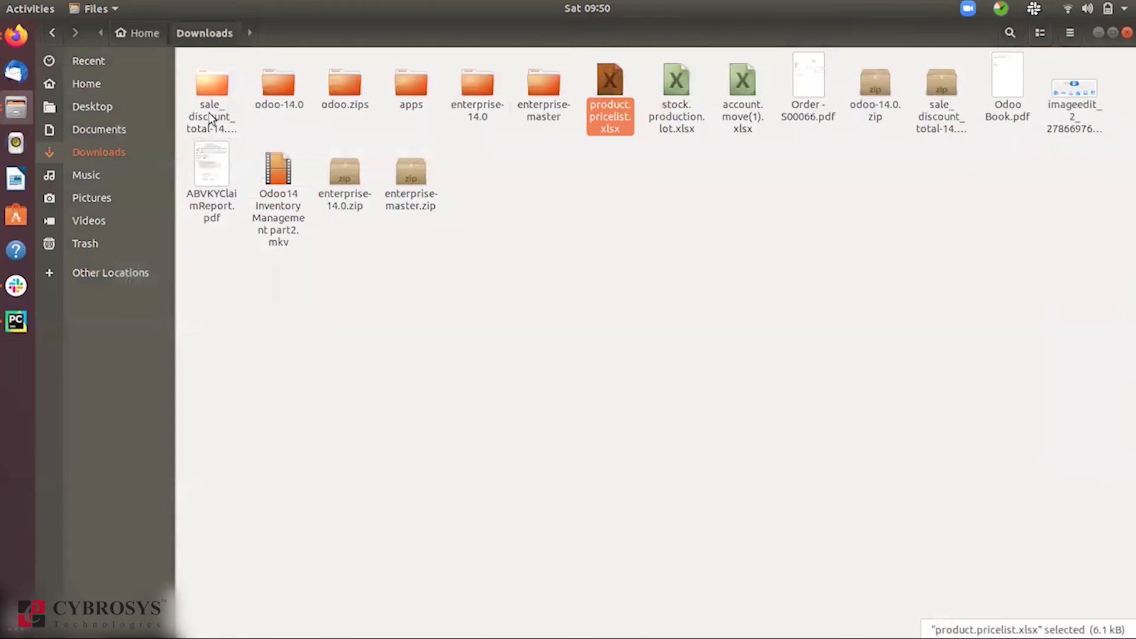
Switch back to Firefox, start a pricelist record import, and load product.pricelist.xlsx from the Downloads folder.
{"action": "left_click", "coordinate": [16, 35]}
{"action": "left_click", "coordinate": [157, 67]}
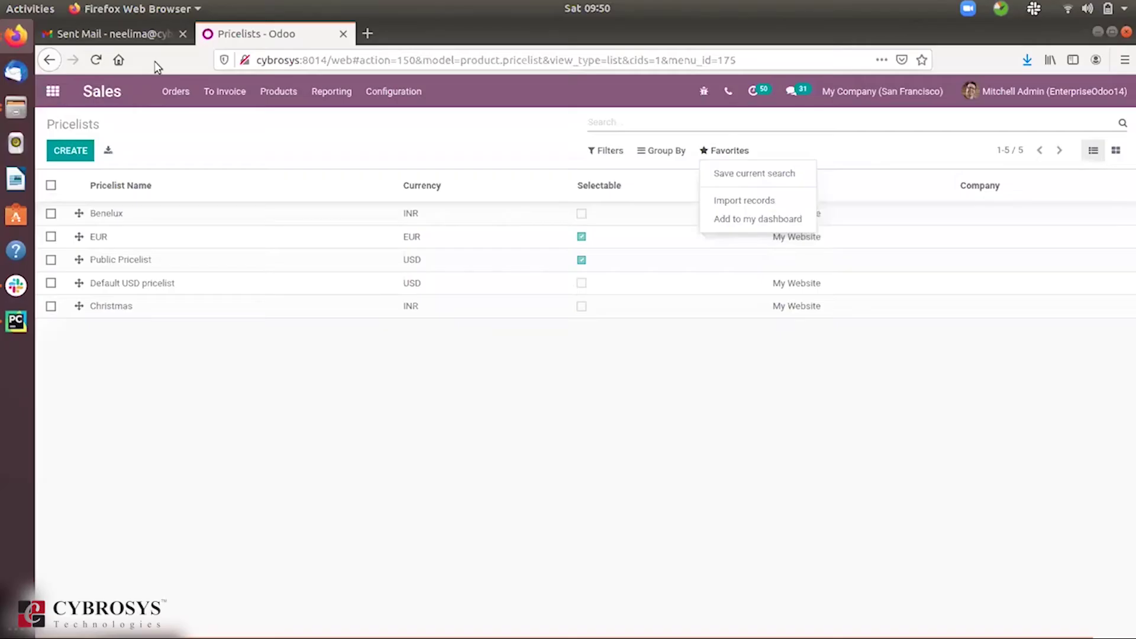
{"action": "left_click", "coordinate": [748, 203]}
{"action": "left_click", "coordinate": [71, 151]}
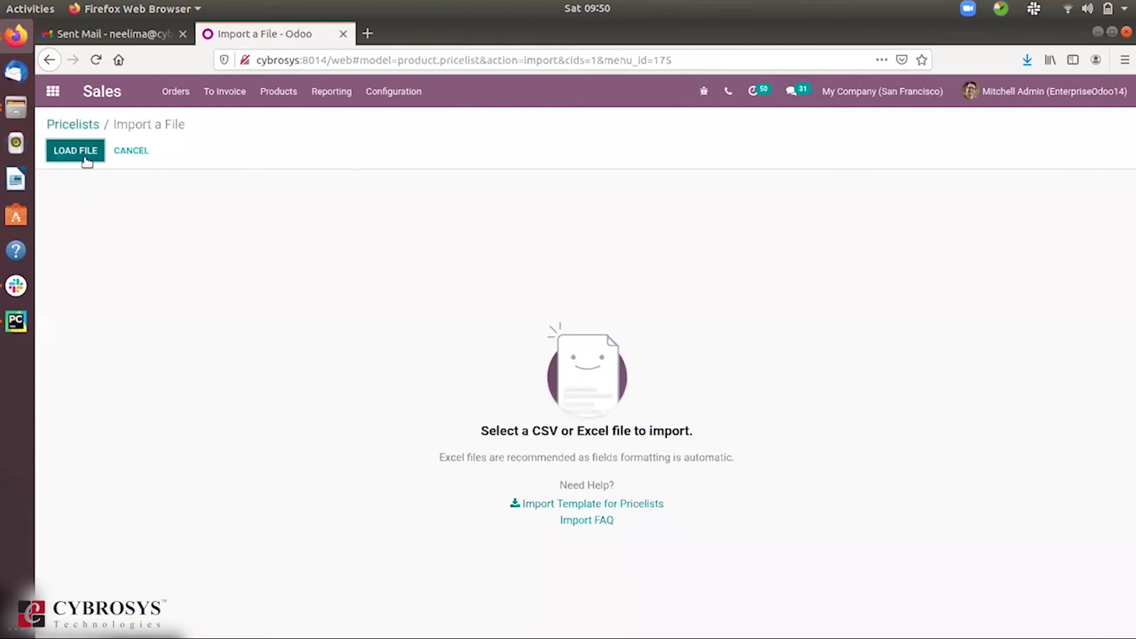
{"action": "left_click", "coordinate": [390, 223]}
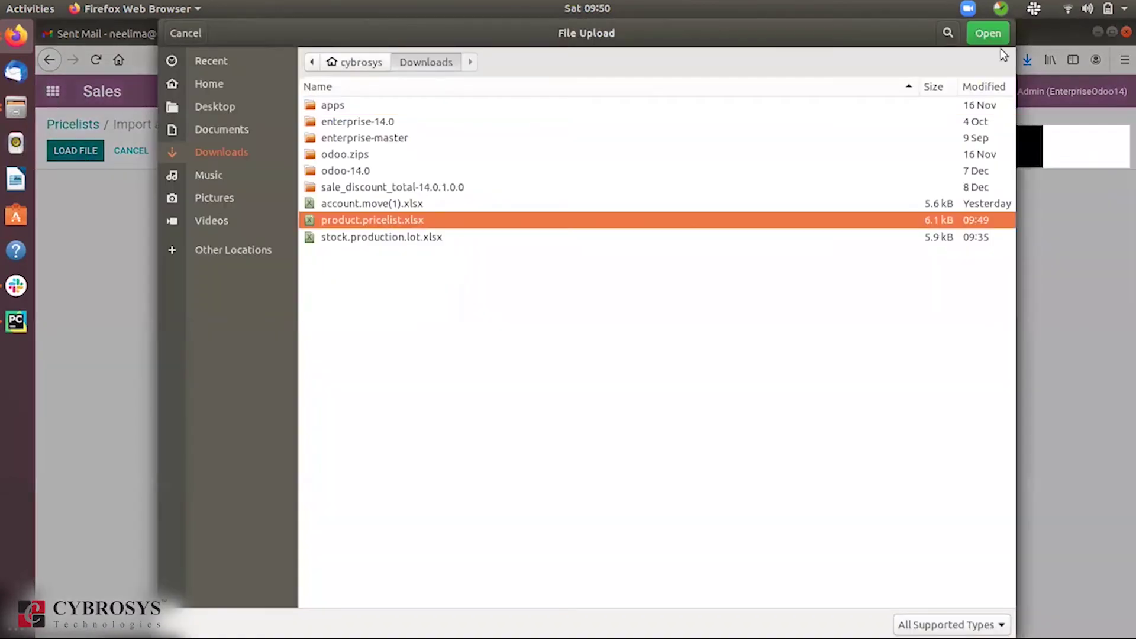
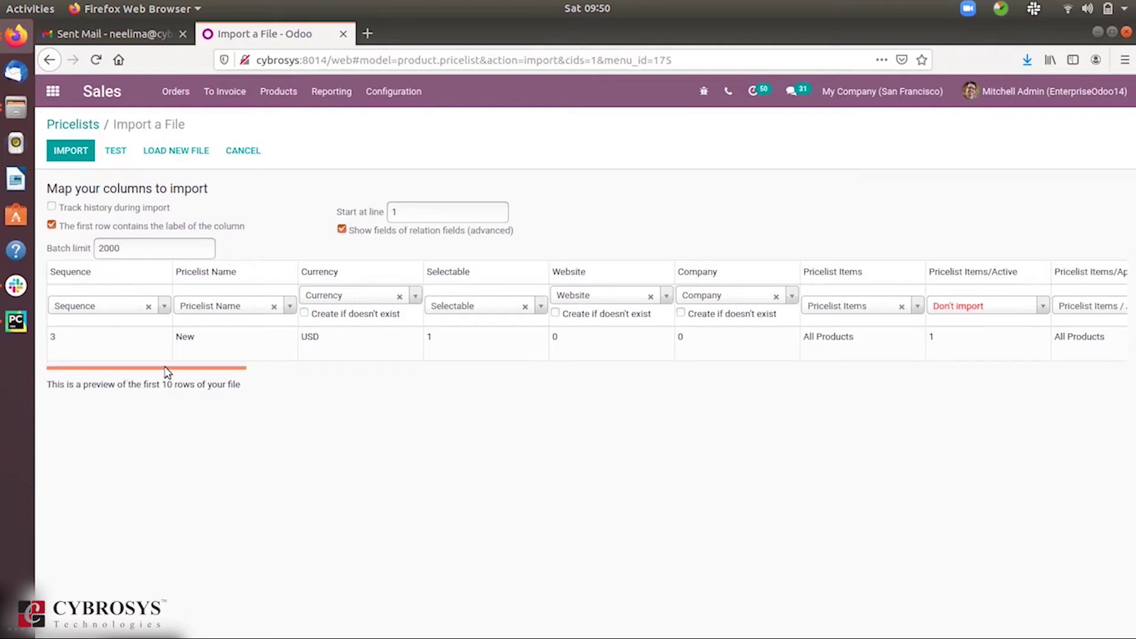
Exclude the Website and Company columns from the import by clearing their field mappings.
{"action": "left_click_drag", "start_coordinate": [168, 371], "coordinate": [131, 383]}
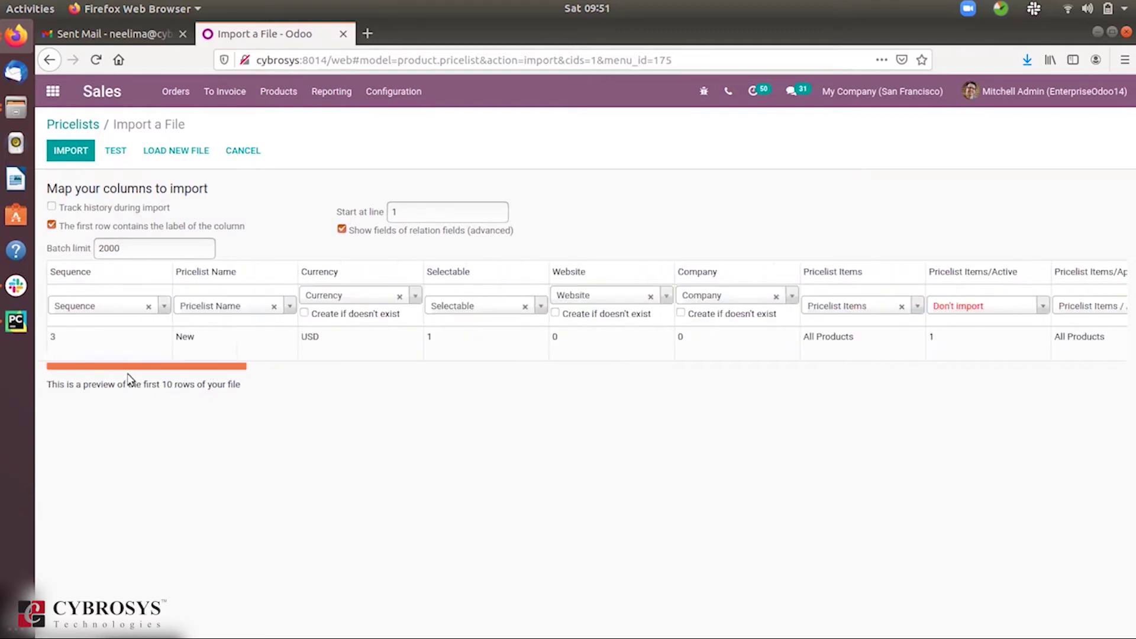
{"action": "left_click", "coordinate": [652, 297]}
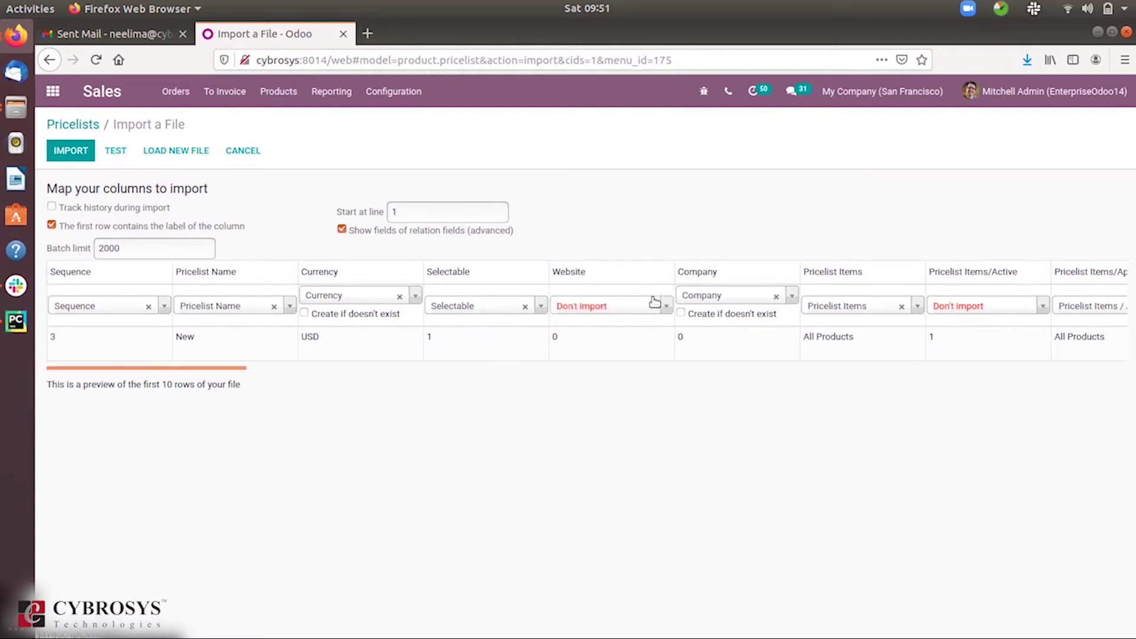
{"action": "left_click", "coordinate": [775, 296]}
Examine the field options available for mapping the Pricelist Items/Active column, leaving it set to Don't import.
{"action": "left_click_drag", "start_coordinate": [228, 371], "coordinate": [318, 382]}
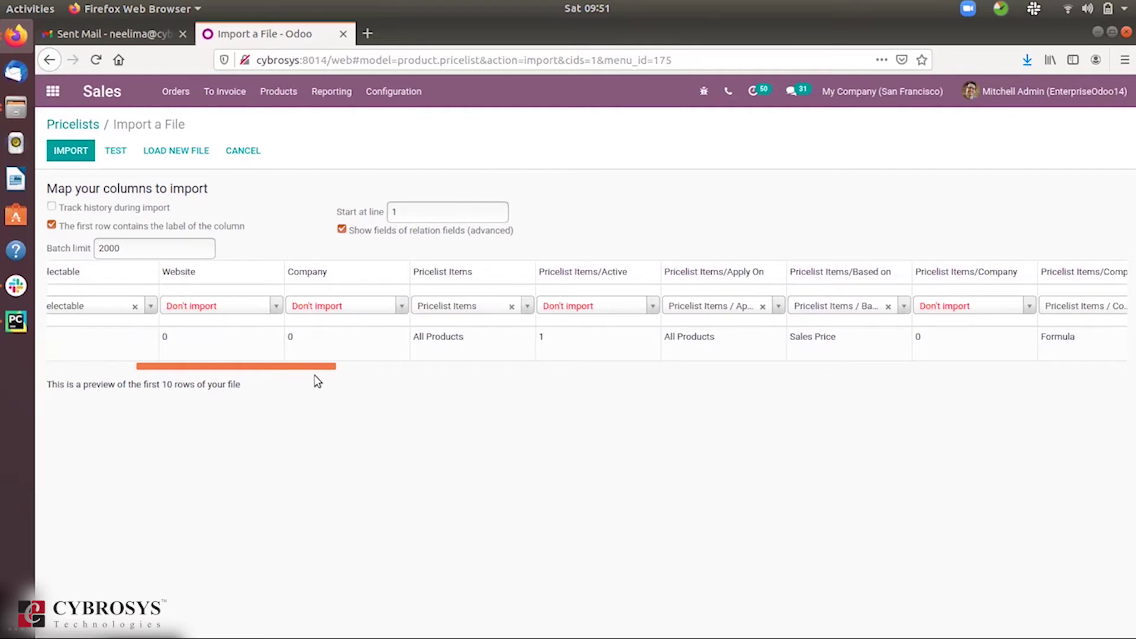
{"action": "left_click_drag", "start_coordinate": [318, 382], "coordinate": [368, 364]}
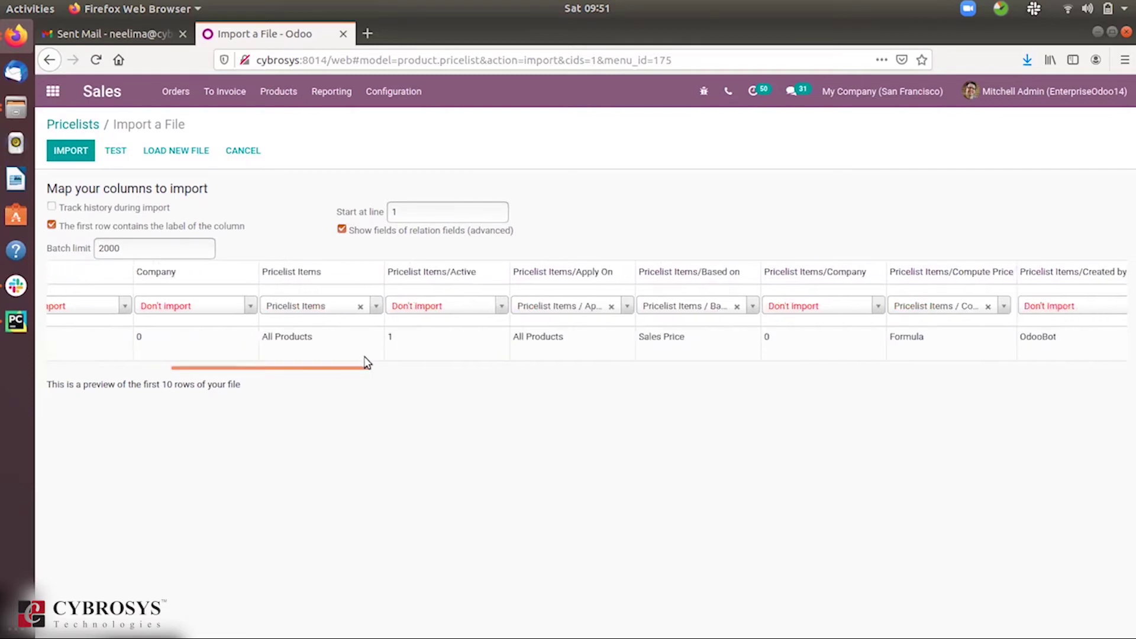
{"action": "left_click", "coordinate": [428, 315]}
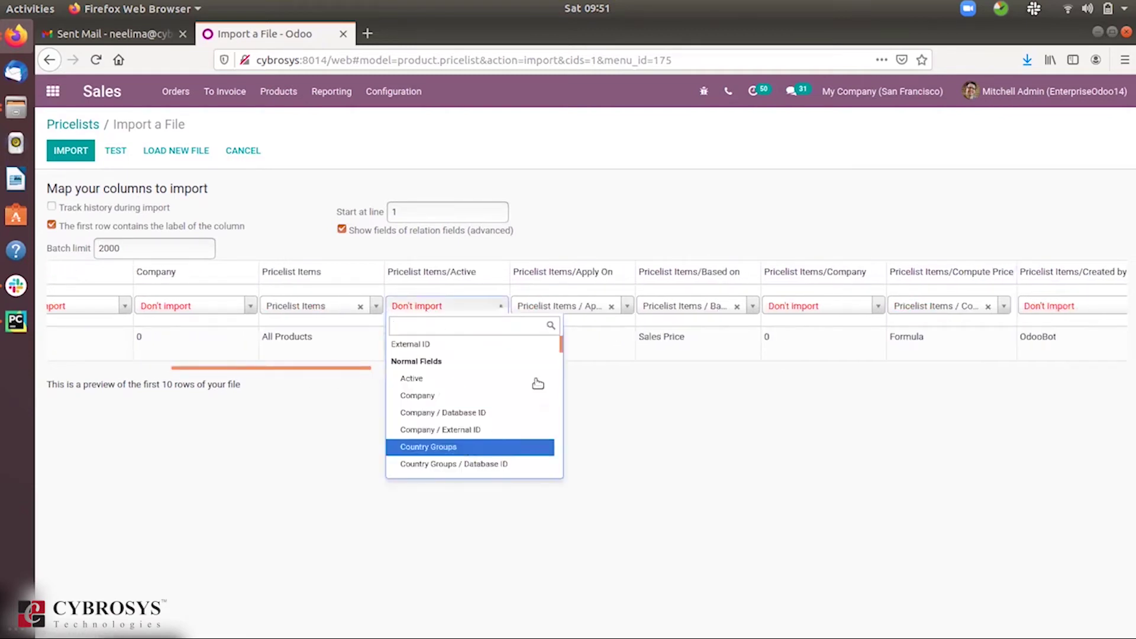
{"action": "left_click_drag", "start_coordinate": [560, 349], "coordinate": [381, 307]}
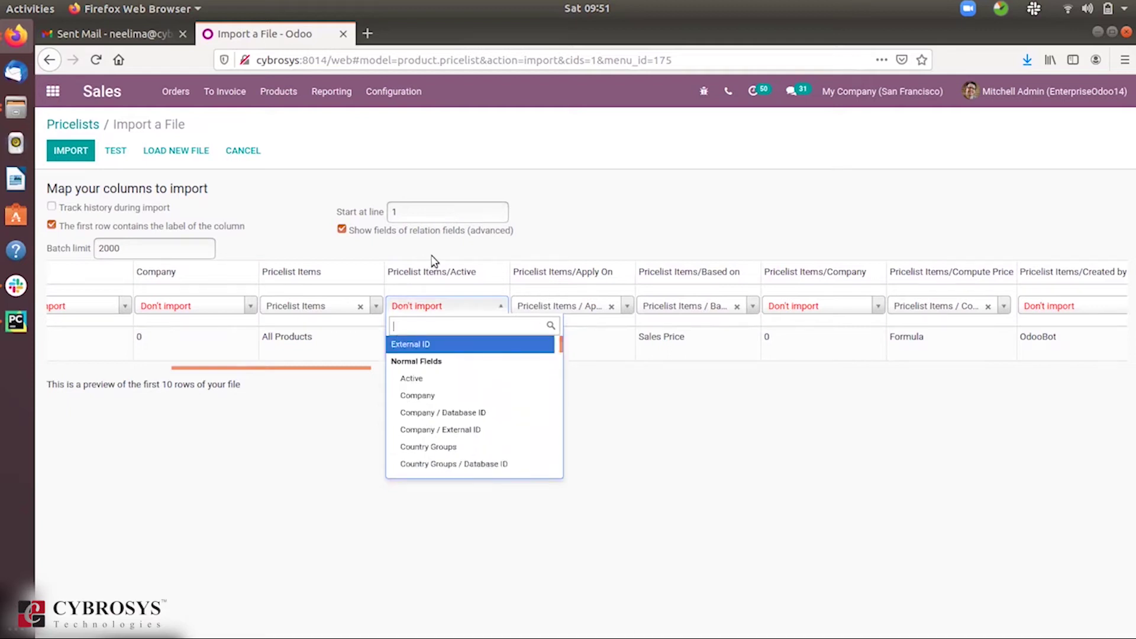
{"action": "left_click", "coordinate": [575, 242]}
Test the import and clear the field mapping of the Pricelist Items/Other Pricelist column.
{"action": "left_click_drag", "start_coordinate": [351, 371], "coordinate": [150, 362]}
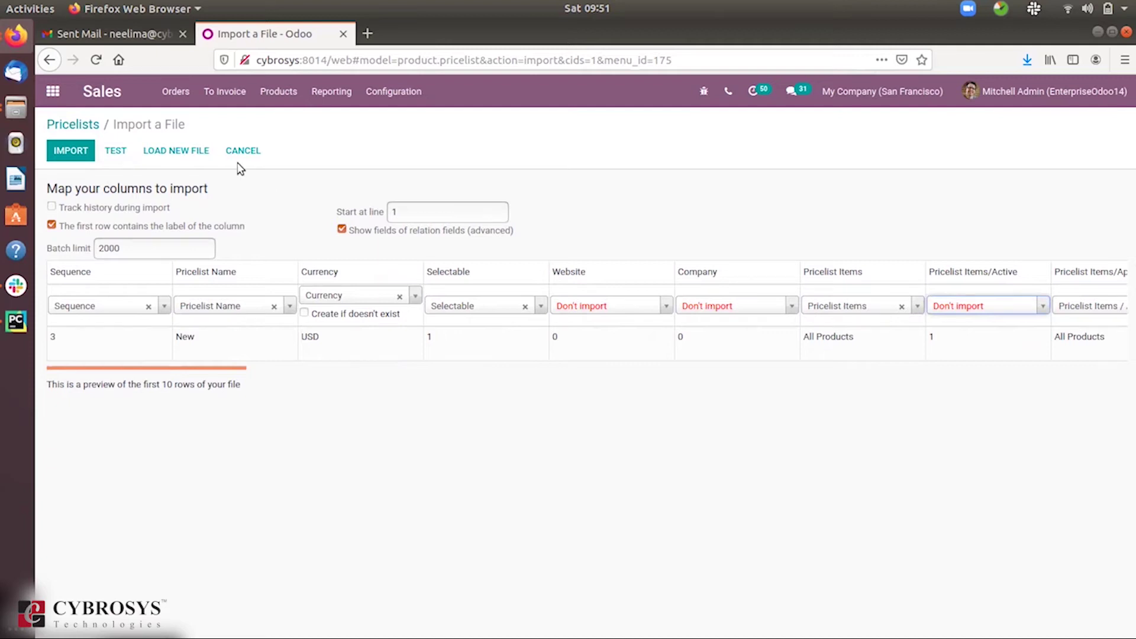
{"action": "left_click", "coordinate": [110, 148]}
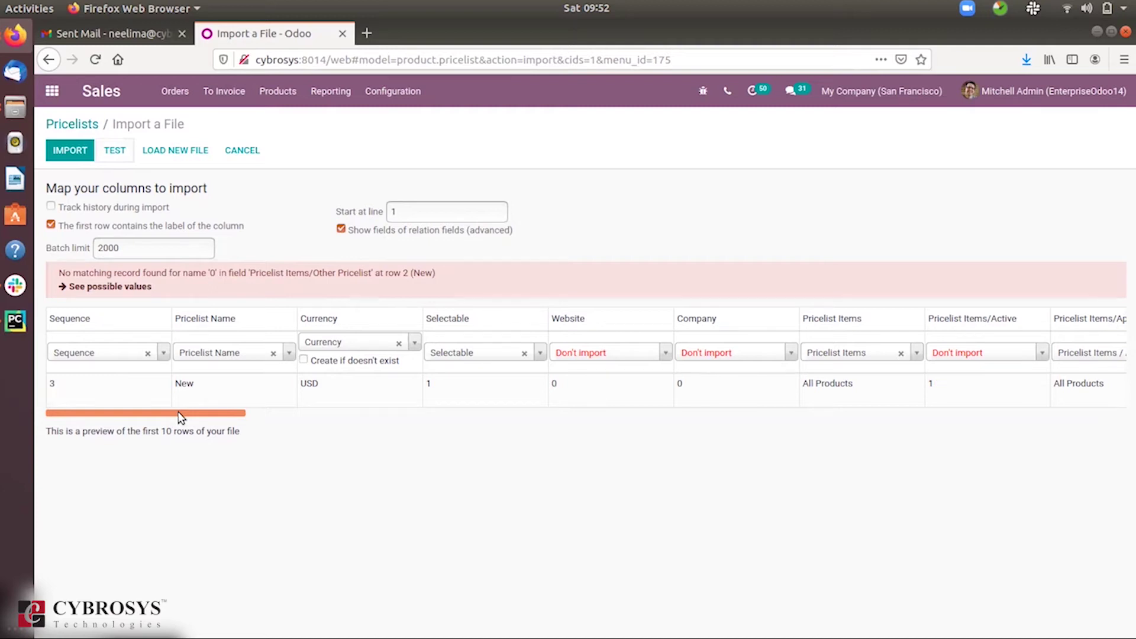
{"action": "left_click_drag", "start_coordinate": [179, 417], "coordinate": [809, 423]}
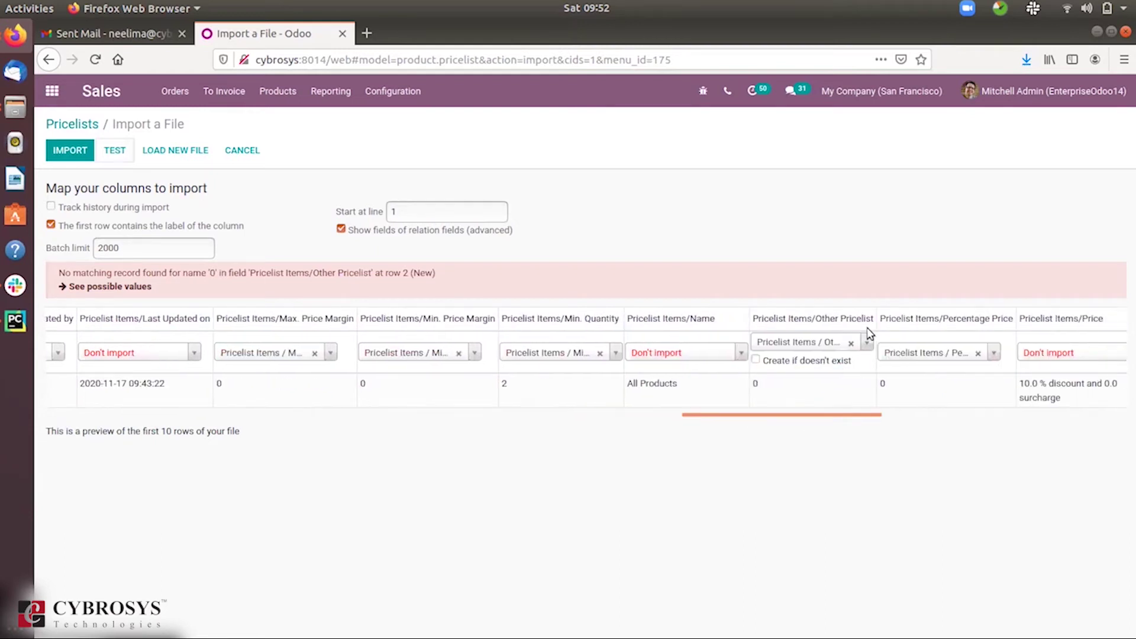
{"action": "left_click", "coordinate": [851, 344]}
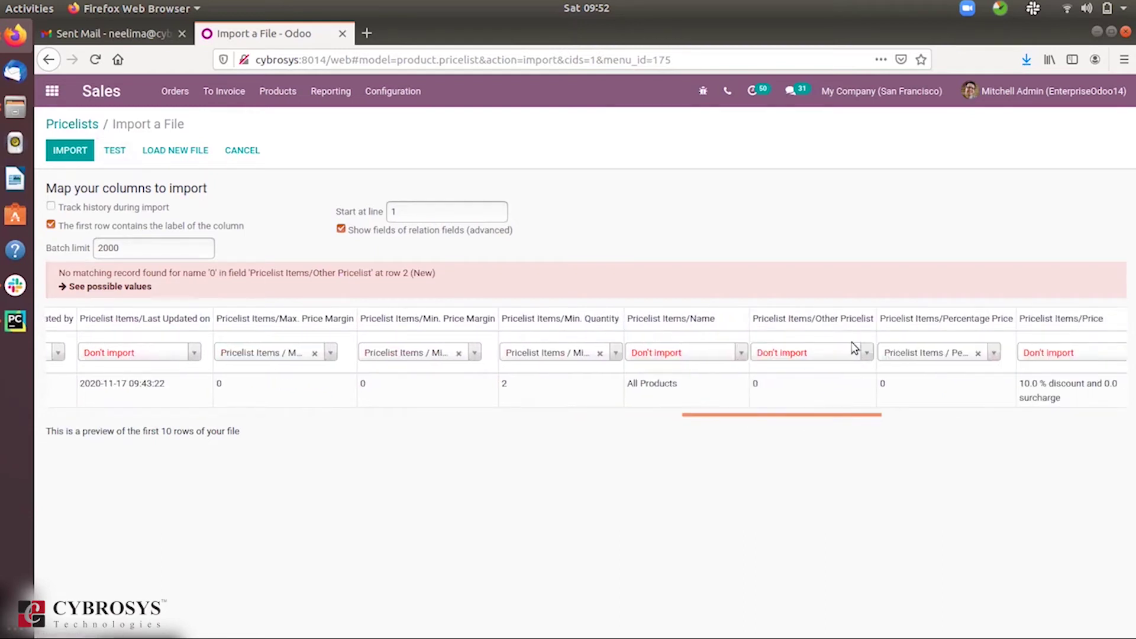
Retest the import and clear the field mappings of the Pricelist Items/External ID and Pricelist Items/ID columns.
{"action": "left_click_drag", "start_coordinate": [802, 417], "coordinate": [137, 420]}
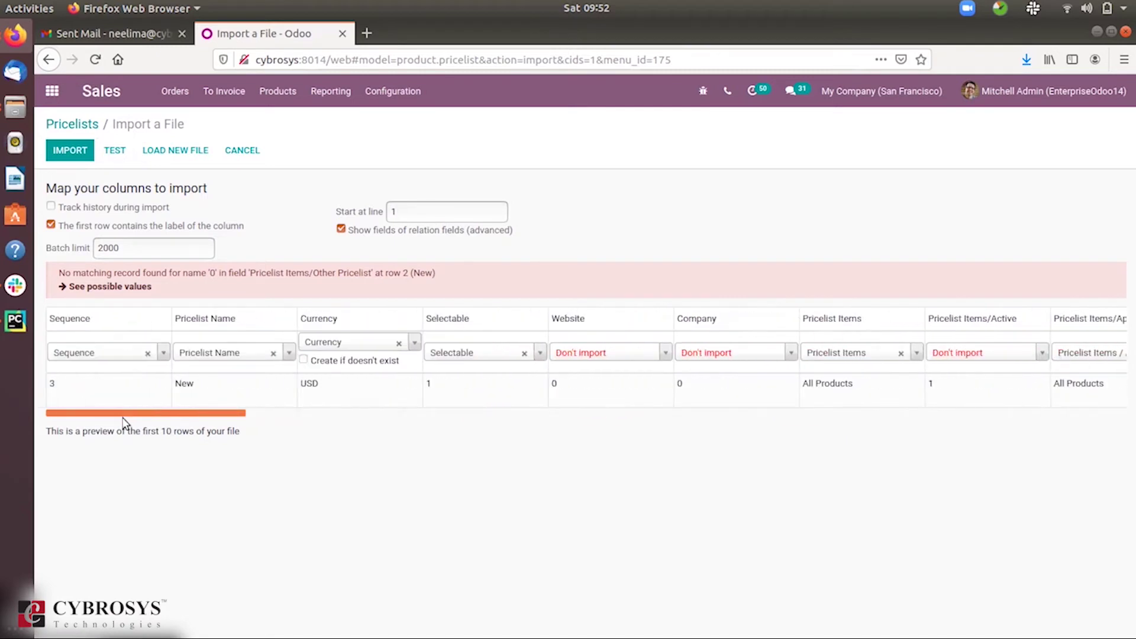
{"action": "left_click", "coordinate": [124, 152]}
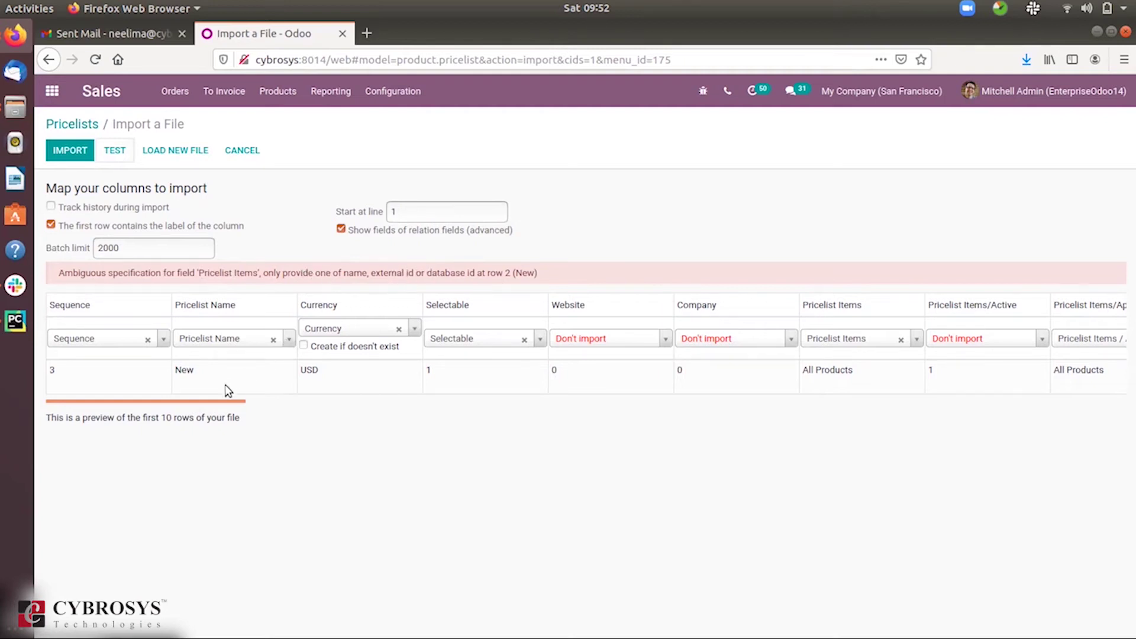
{"action": "left_click_drag", "start_coordinate": [225, 403], "coordinate": [577, 408]}
{"action": "left_click", "coordinate": [793, 340]}
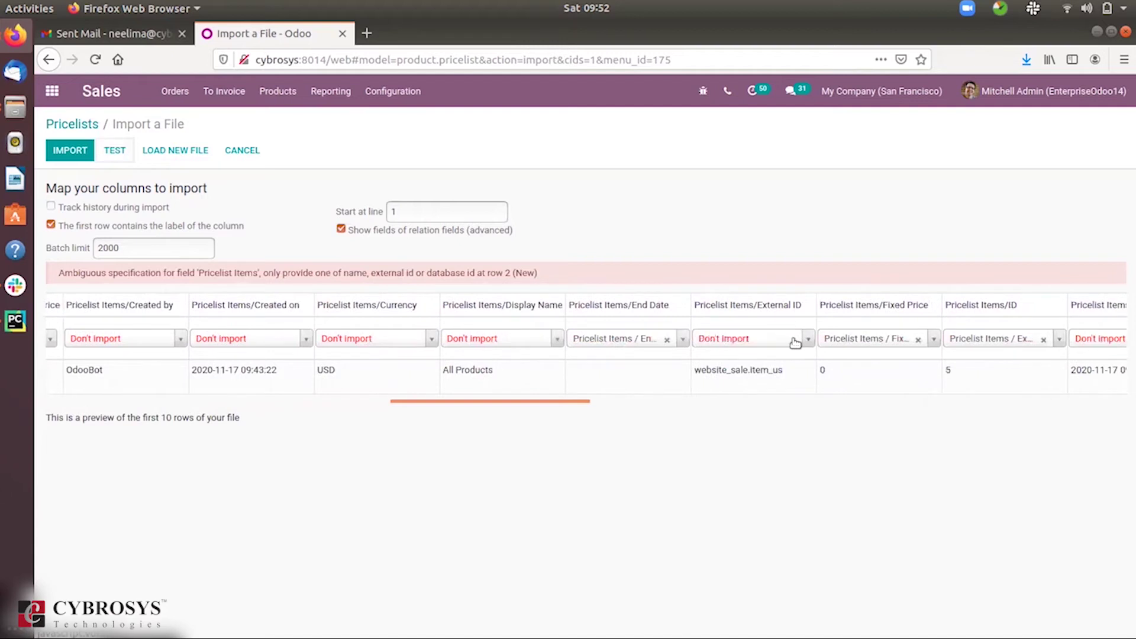
{"action": "left_click", "coordinate": [1045, 340]}
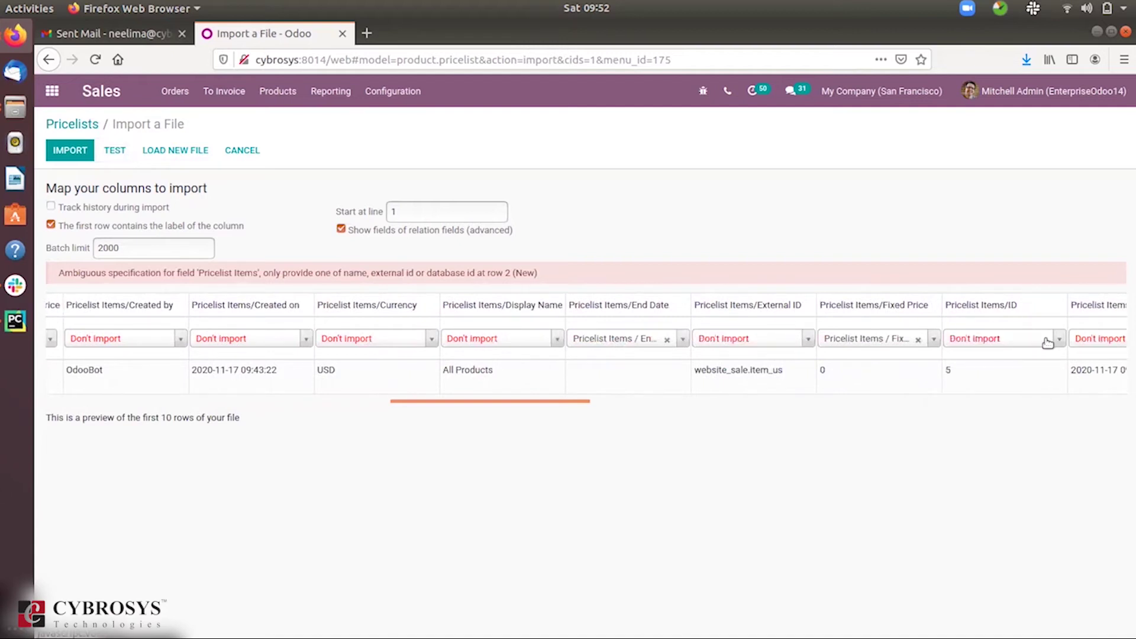
Test the adjusted column mapping once more and import the pricelist file.
{"action": "left_click", "coordinate": [103, 151]}
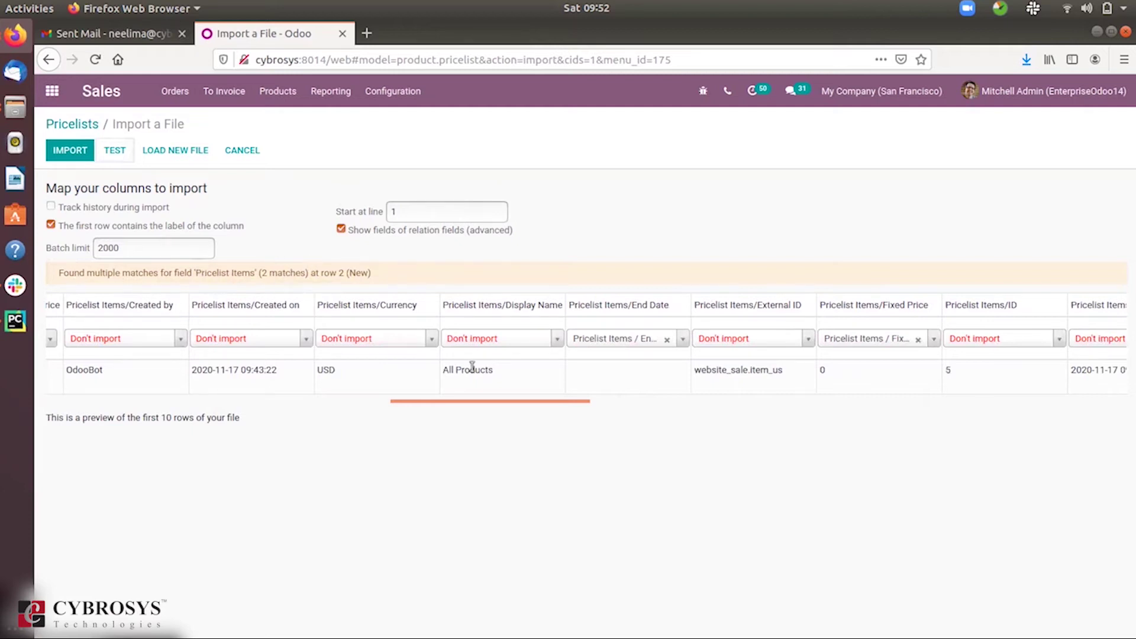
{"action": "left_click_drag", "start_coordinate": [475, 402], "coordinate": [87, 349]}
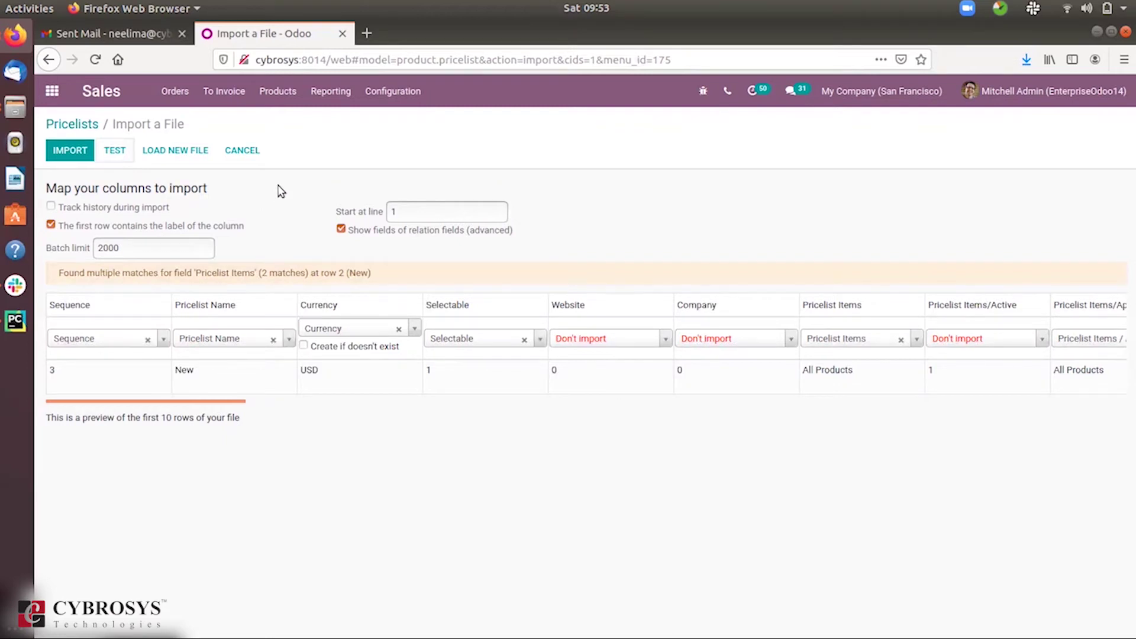
{"action": "left_click", "coordinate": [69, 148]}
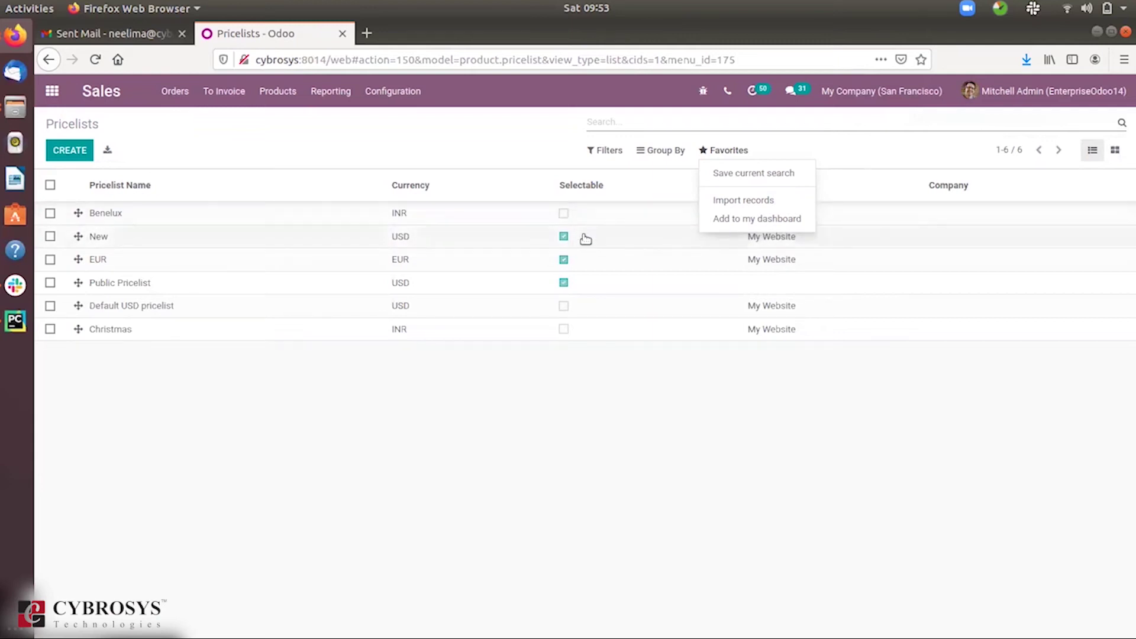
Open the imported New pricelist for editing, review its configuration and price rules, and return to the list of pricelists.
{"action": "left_click", "coordinate": [346, 243]}
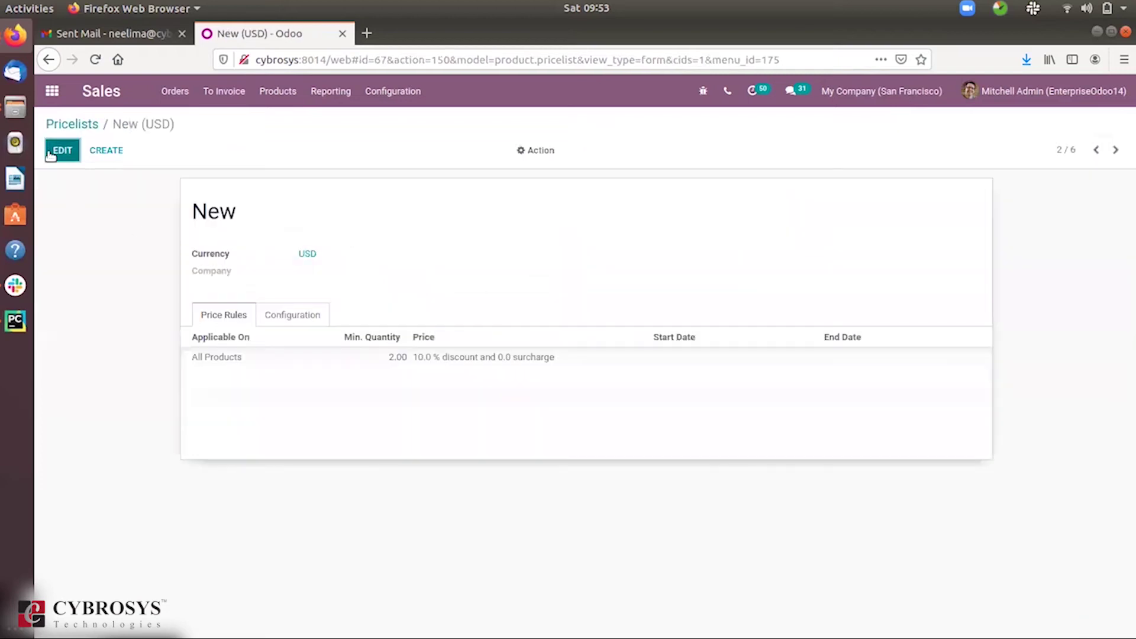
{"action": "left_click", "coordinate": [50, 153]}
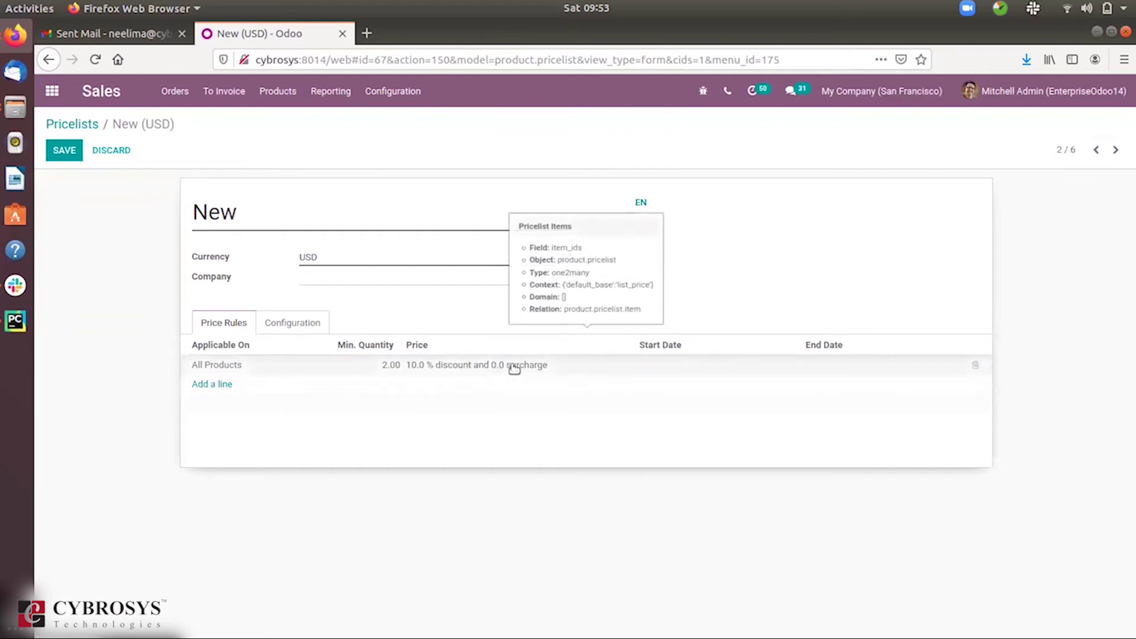
{"action": "left_click", "coordinate": [287, 314]}
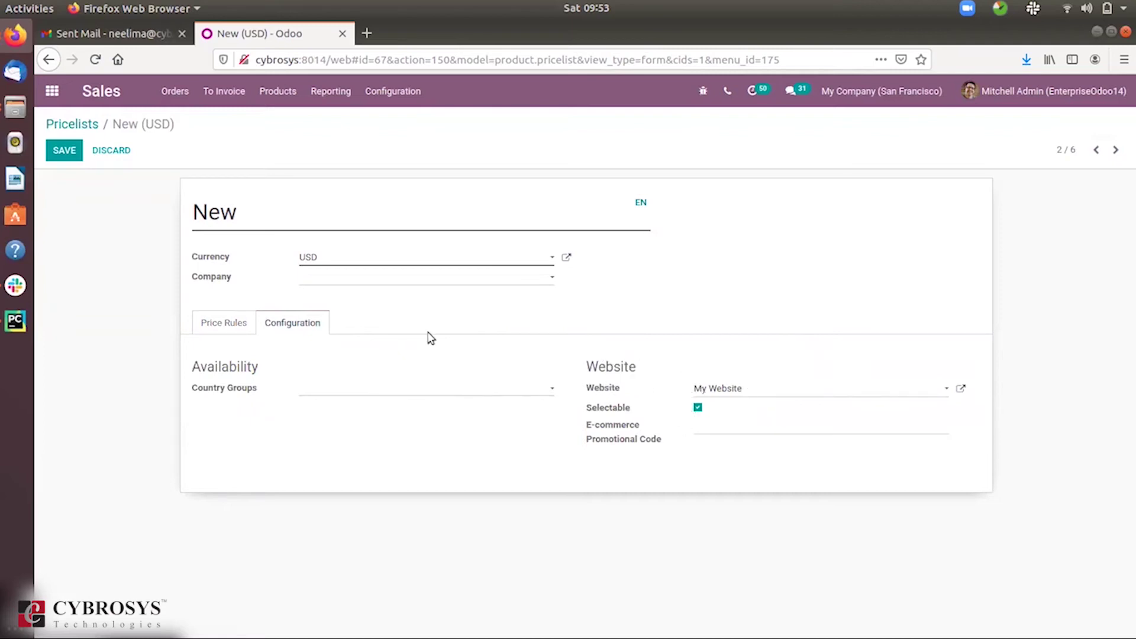
{"action": "left_click", "coordinate": [211, 333]}
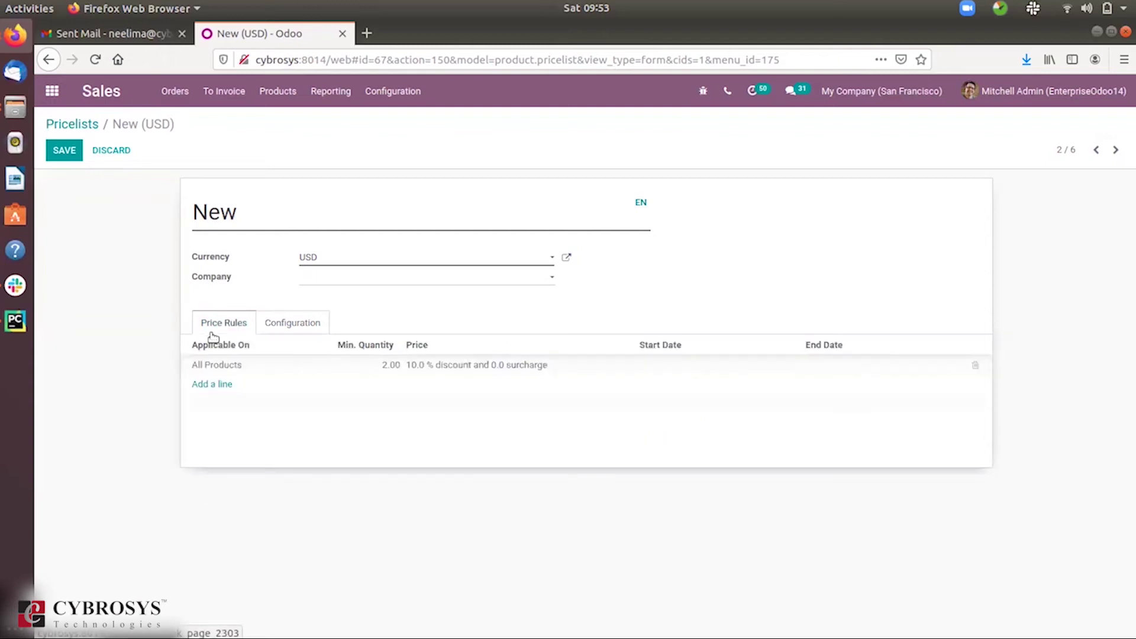
{"action": "left_click", "coordinate": [62, 126]}
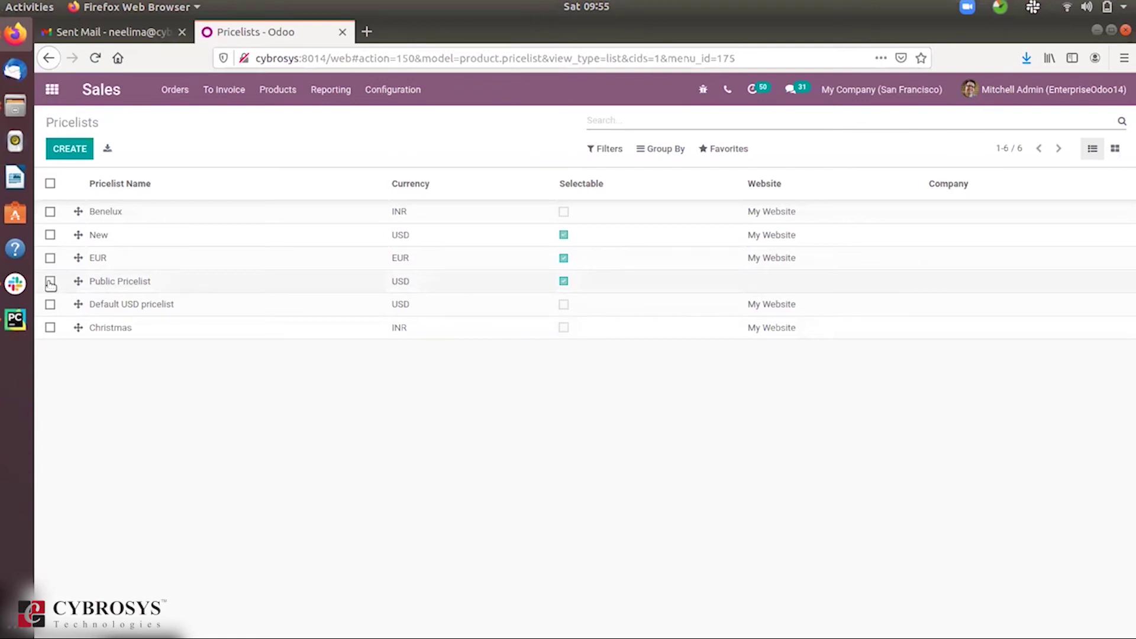
Export the New pricelist with the default fields in CSV format and save the file.
{"action": "left_click", "coordinate": [50, 236]}
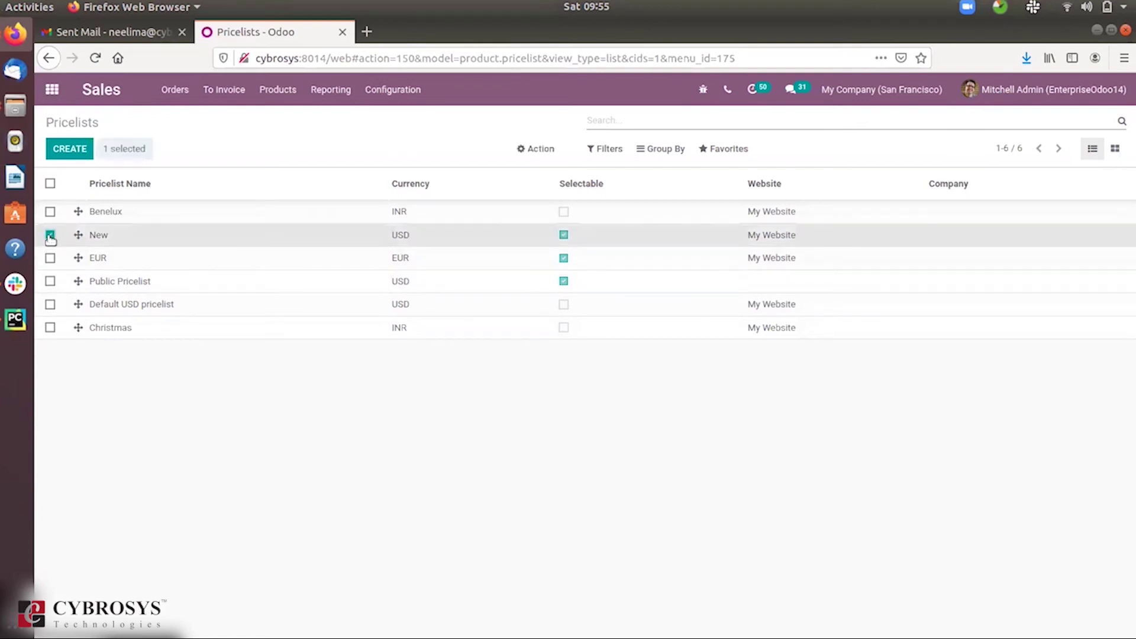
{"action": "left_click", "coordinate": [552, 149]}
{"action": "left_click", "coordinate": [567, 173]}
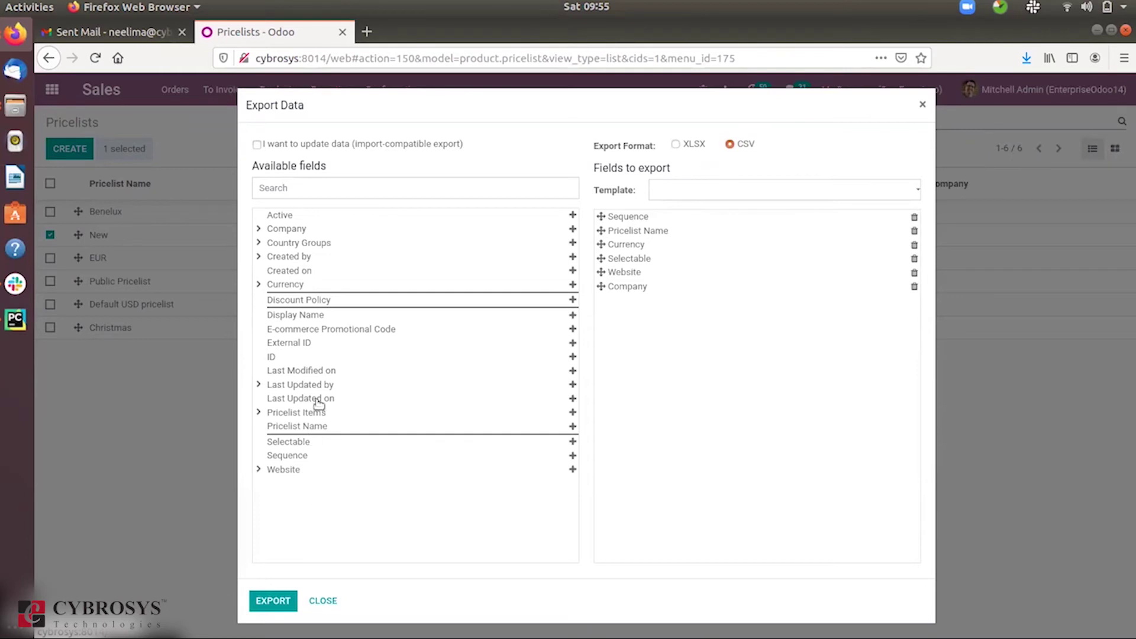
{"action": "left_click", "coordinate": [273, 596]}
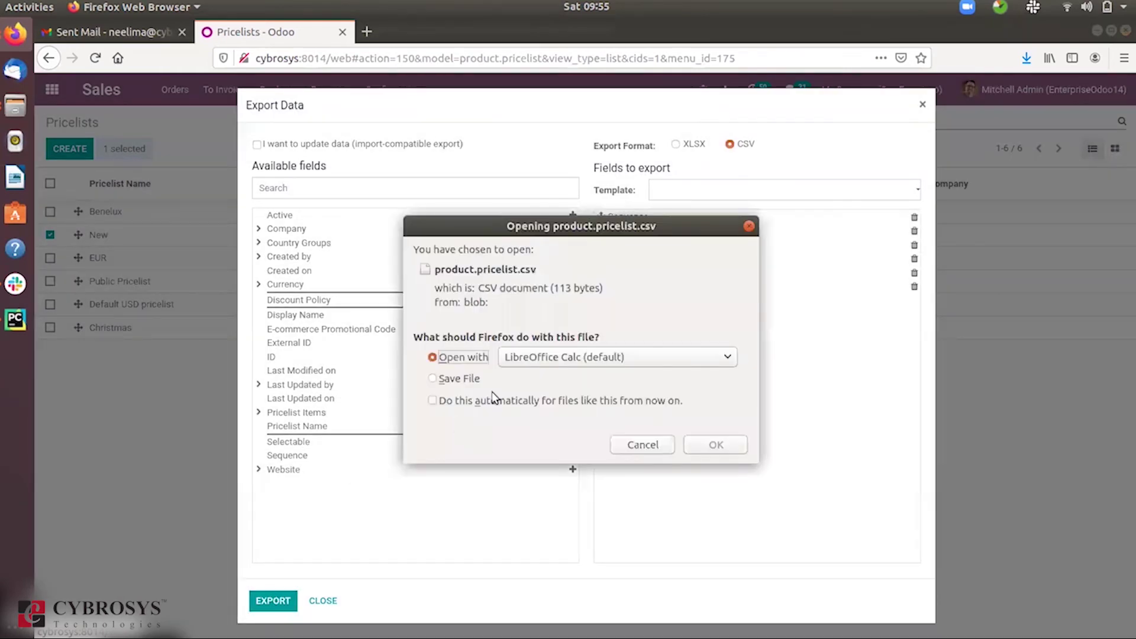
{"action": "left_click", "coordinate": [459, 379]}
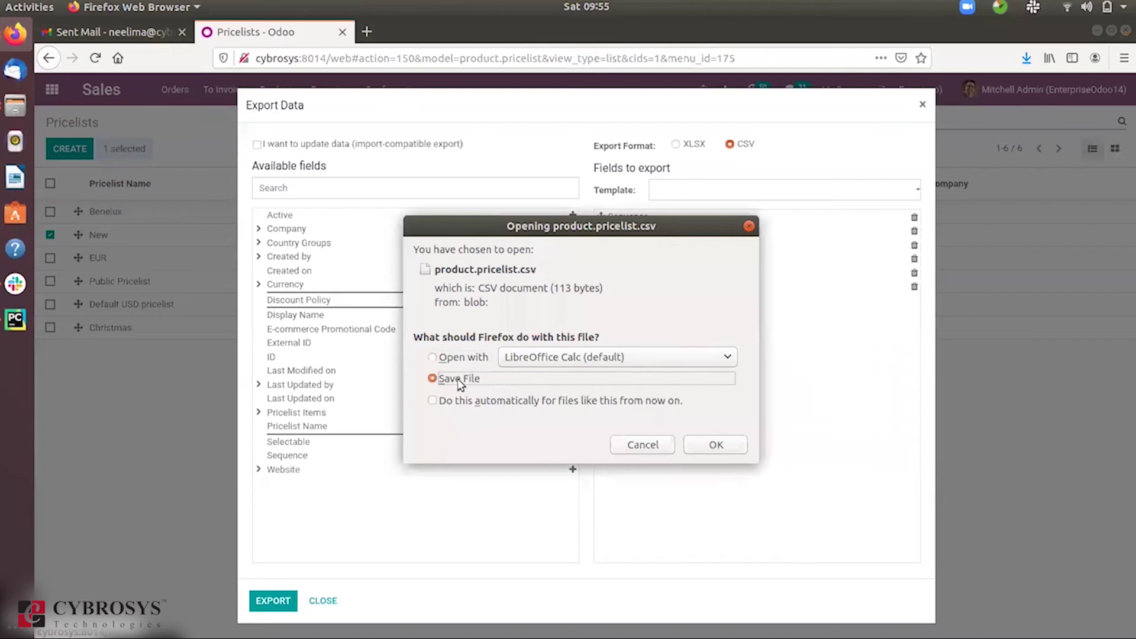
{"action": "left_click", "coordinate": [711, 444]}
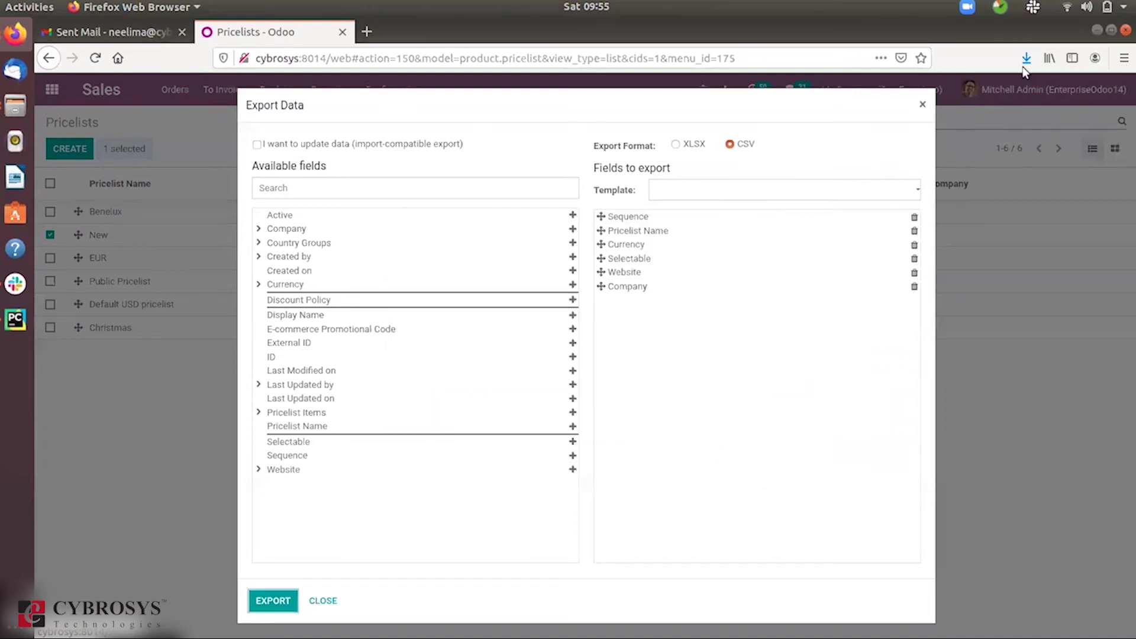
Switch to the Downloads folder, open product.pricelist.csv in LibreOffice Calc to review it, and minimise its window.
{"action": "left_click", "coordinate": [16, 107]}
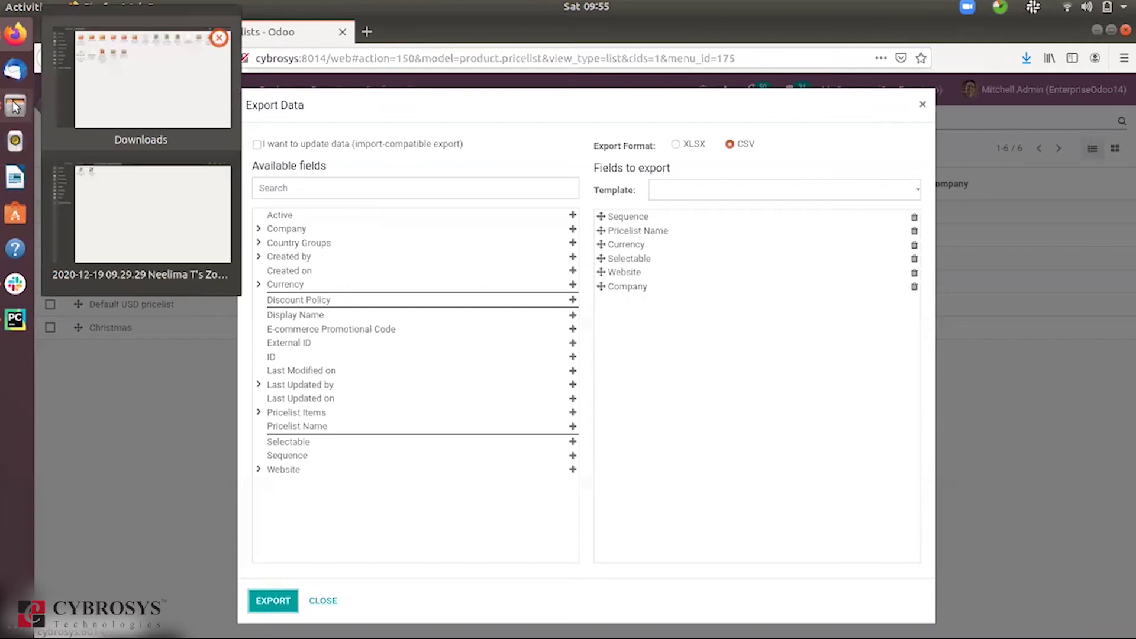
{"action": "left_click", "coordinate": [118, 90]}
{"action": "left_click", "coordinate": [599, 91]}
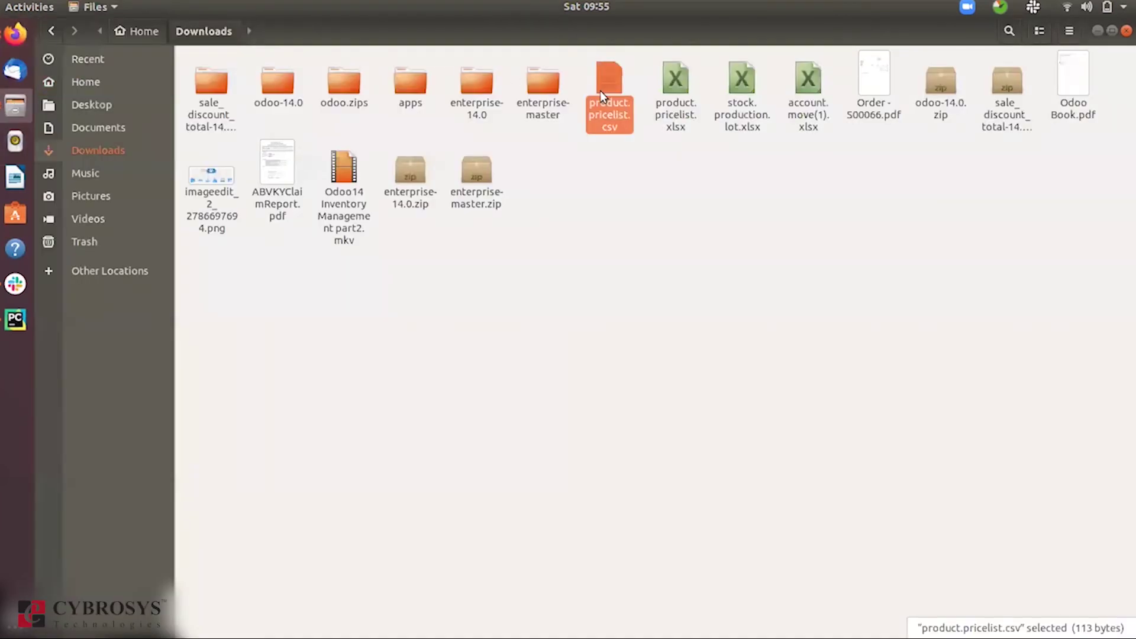
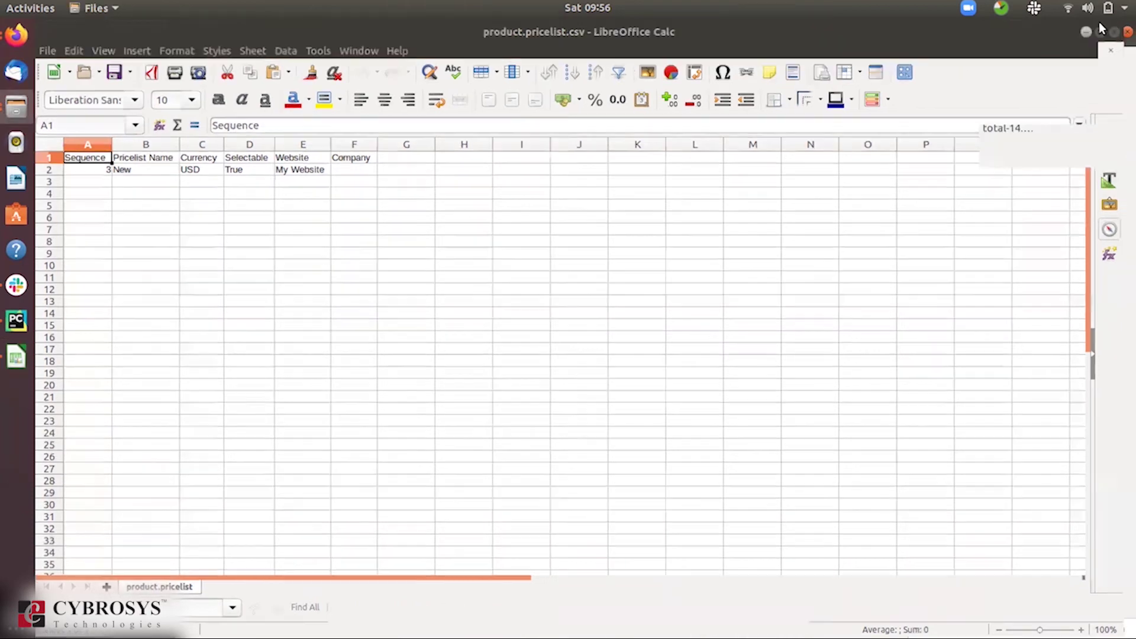
{"action": "left_click", "coordinate": [1101, 27]}
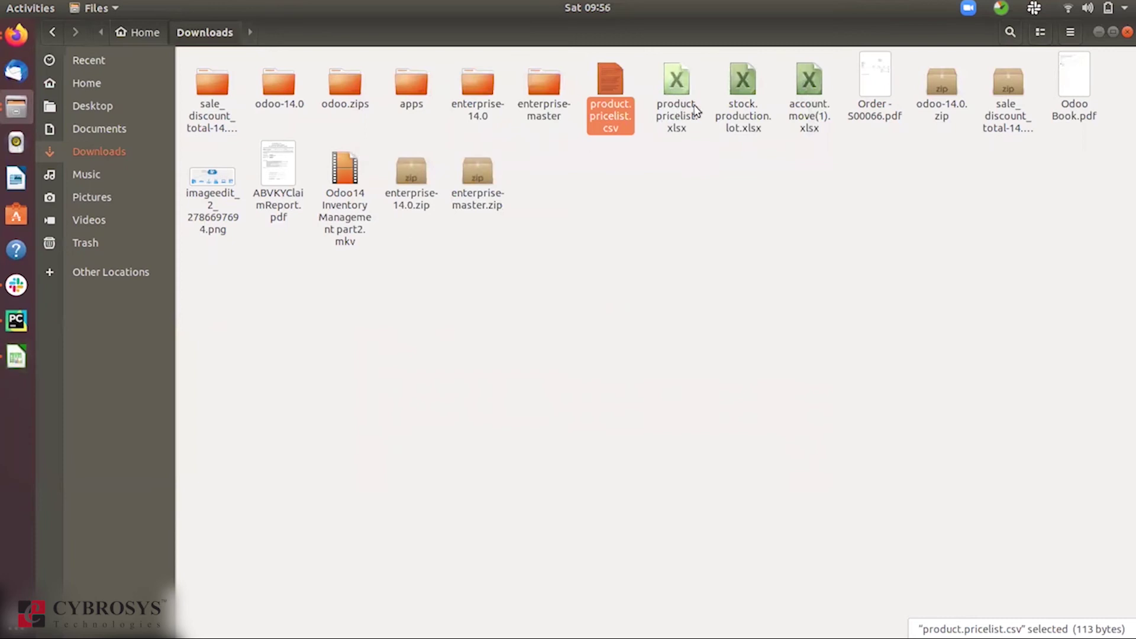
Open product.pricelist.xlsx from the Downloads folder and copy its rows 1 and 2.
{"action": "left_click", "coordinate": [669, 112]}
{"action": "double_click", "coordinate": [669, 113]}
{"action": "left_click", "coordinate": [609, 36]}
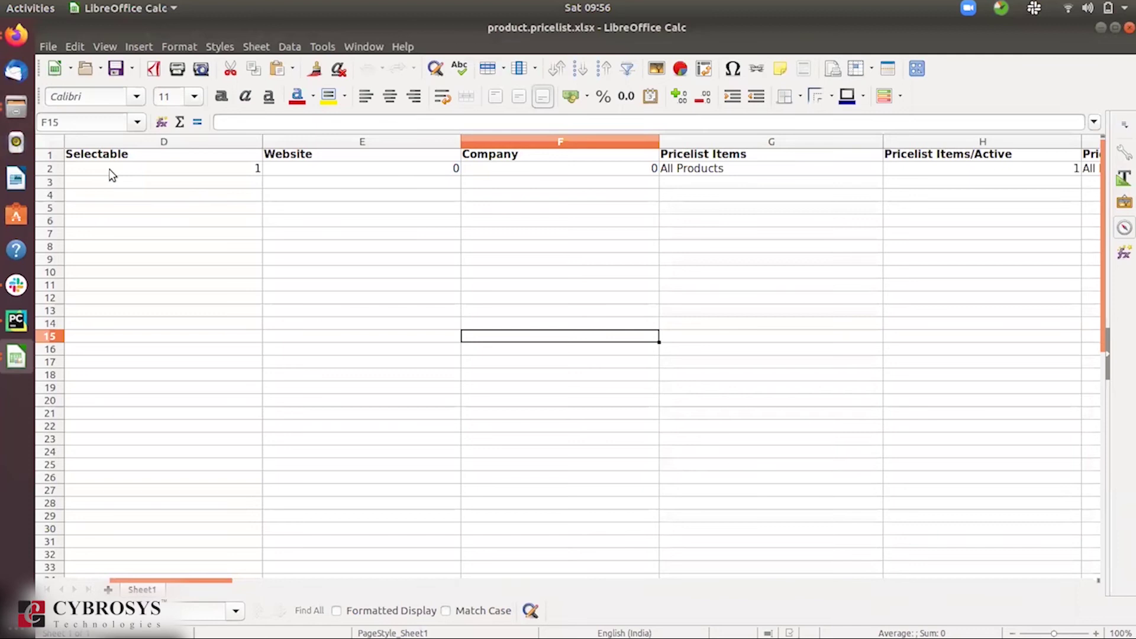
{"action": "key", "text": "ctrl+a"}
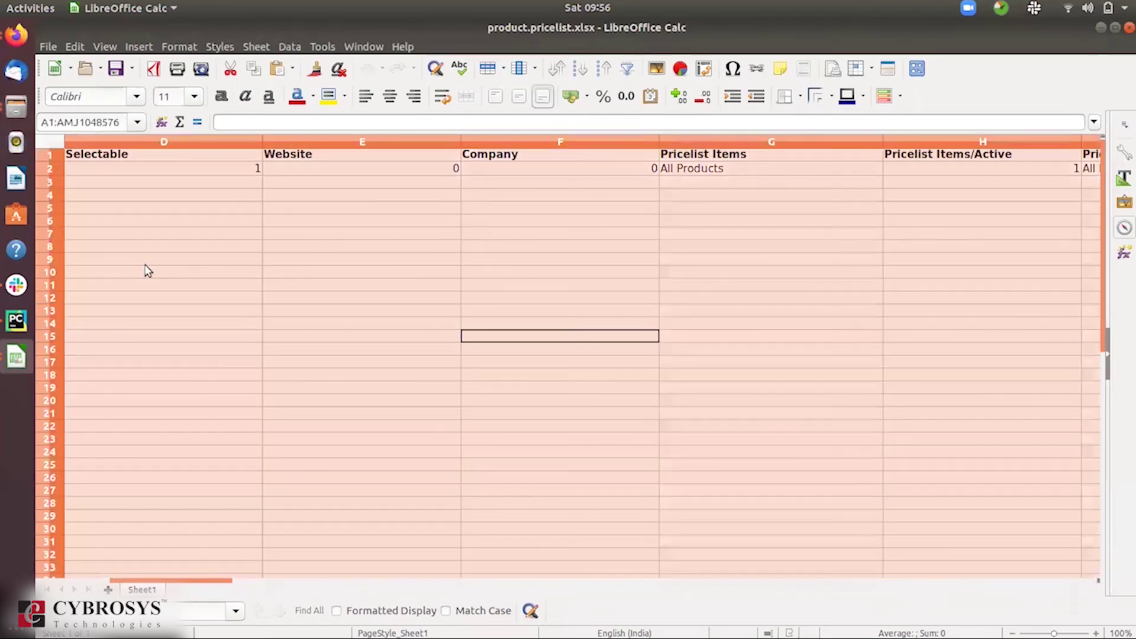
{"action": "left_click", "coordinate": [148, 270]}
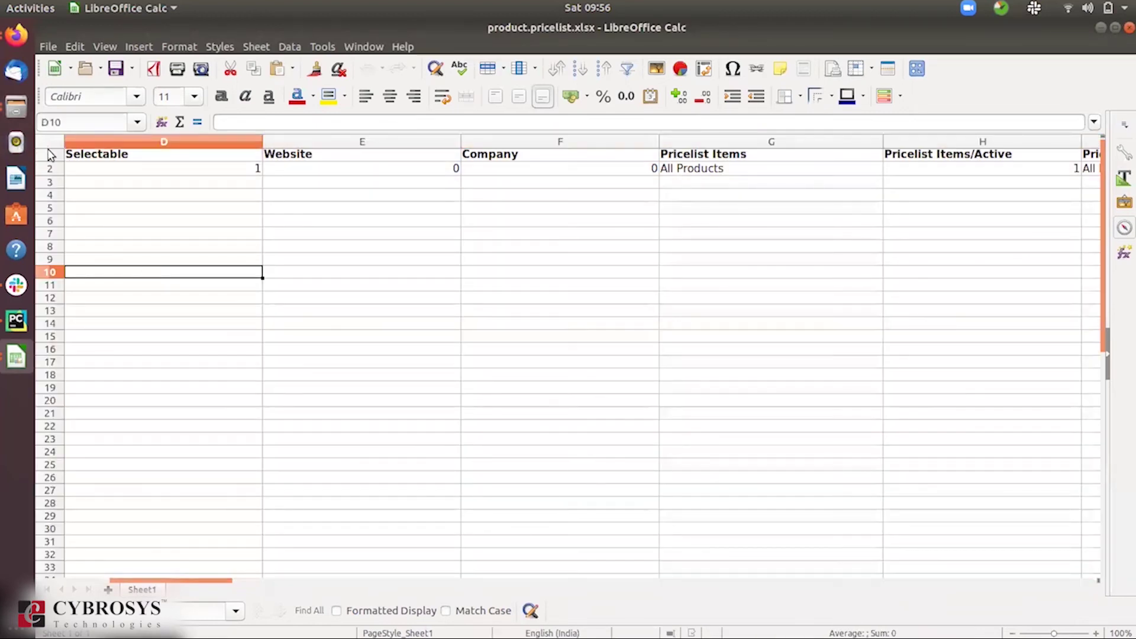
{"action": "left_click", "coordinate": [50, 157]}
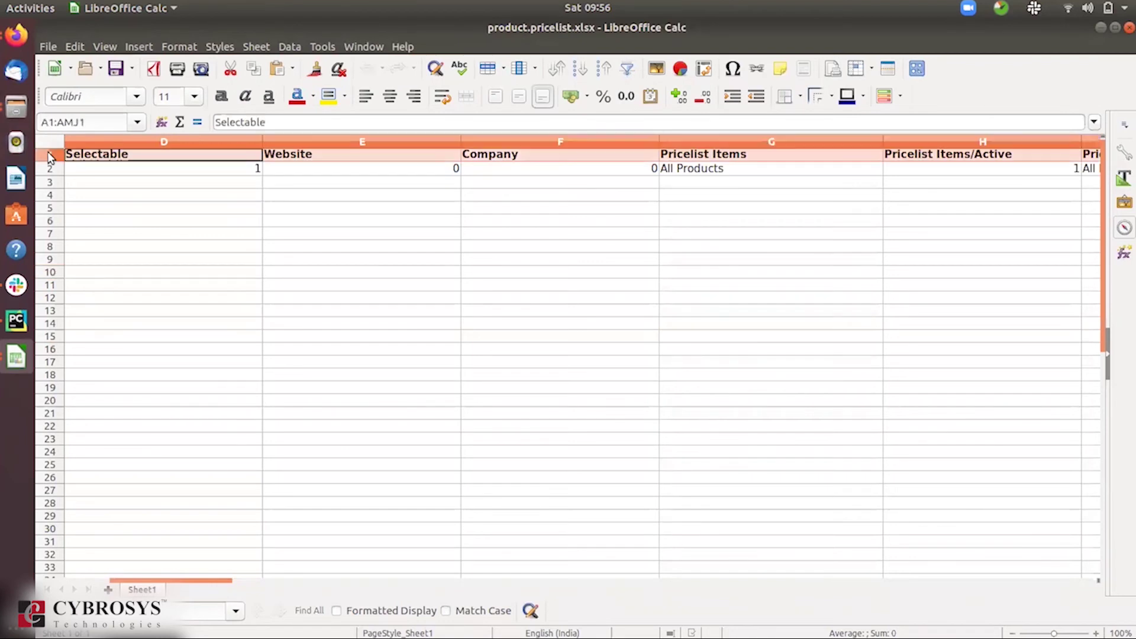
{"action": "left_click", "coordinate": [51, 172], "text": "shift"}
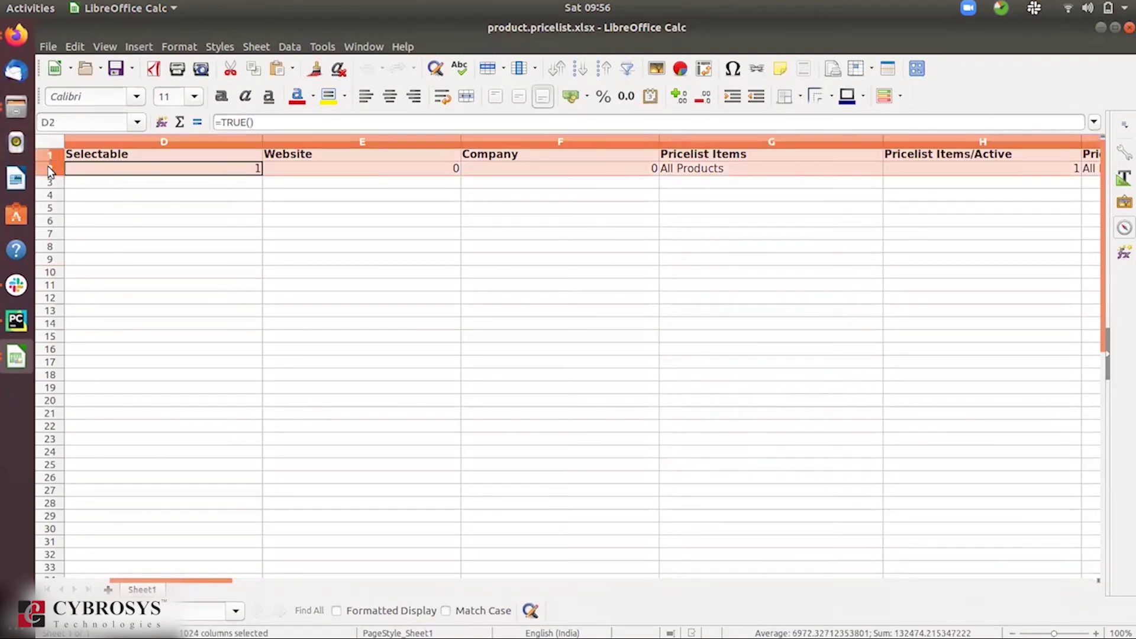
{"action": "key", "text": "ctrl+c"}
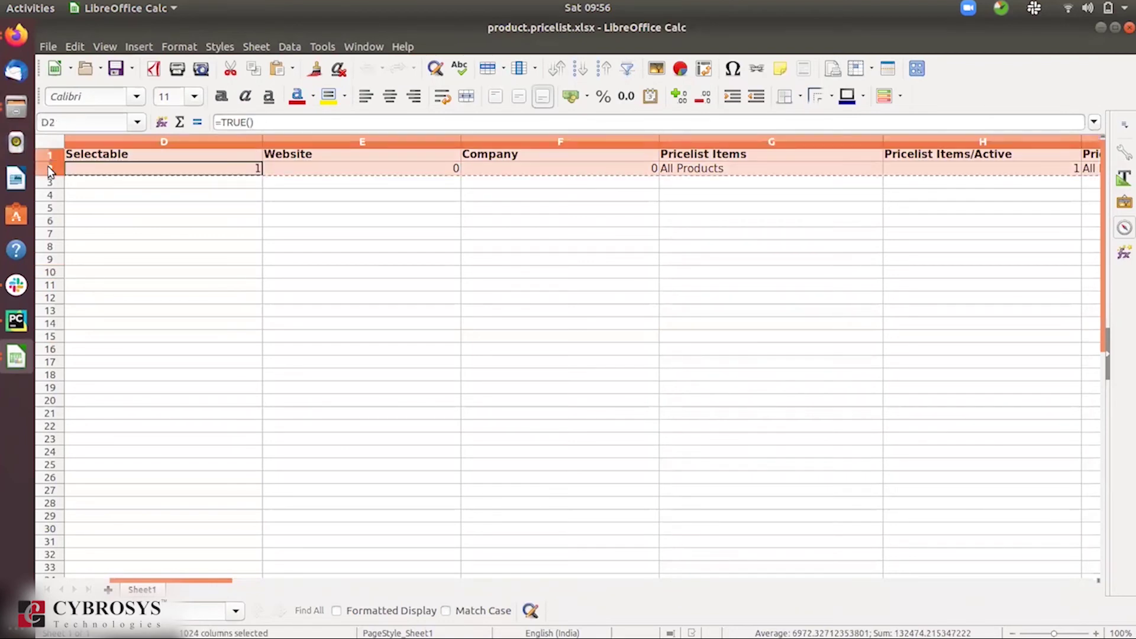
Clear cells A1:F2 in product.pricelist.csv and paste the copied header and data rows starting at A1.
{"action": "left_click", "coordinate": [16, 357]}
{"action": "left_click", "coordinate": [148, 413]}
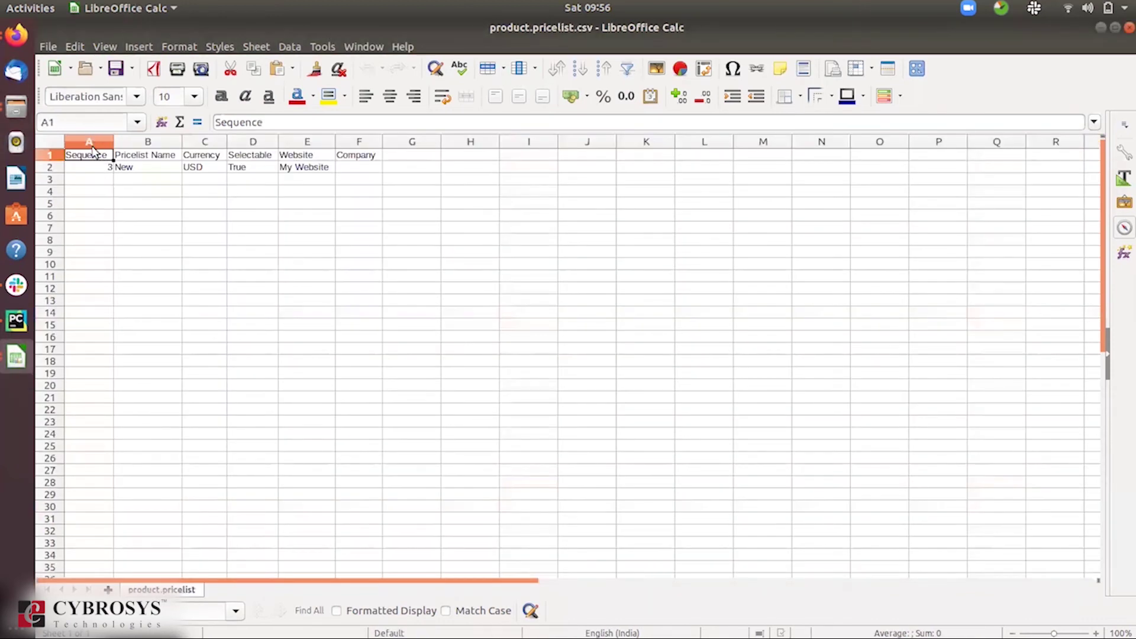
{"action": "left_click_drag", "start_coordinate": [93, 156], "coordinate": [372, 168]}
{"action": "key", "text": "Delete"}
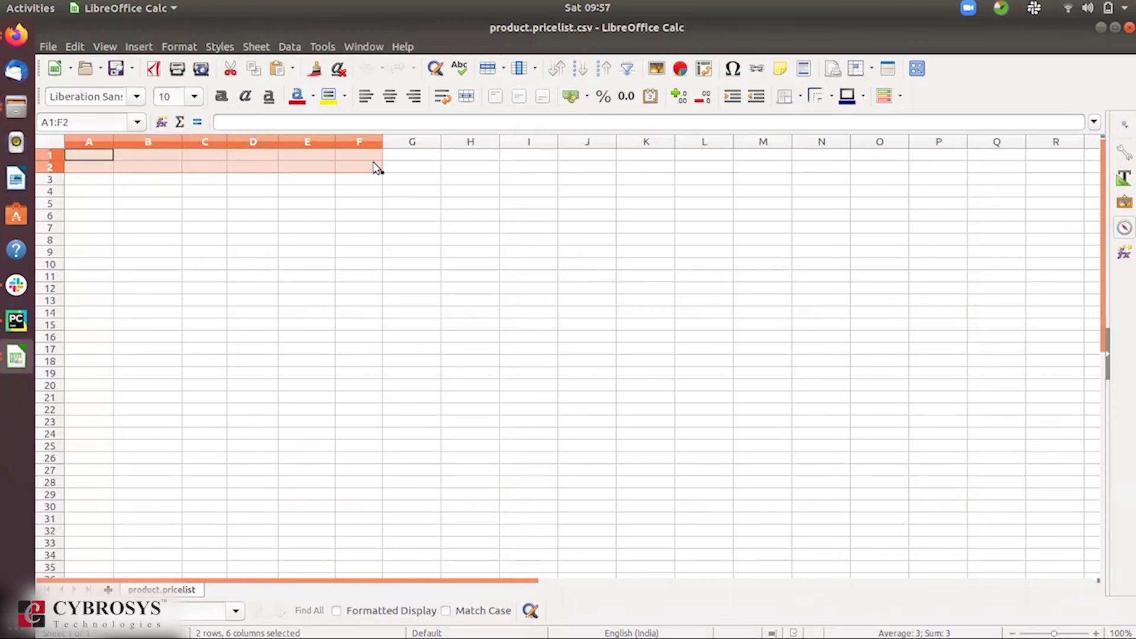
{"action": "left_click", "coordinate": [100, 155]}
{"action": "key", "text": "ctrl+z"}
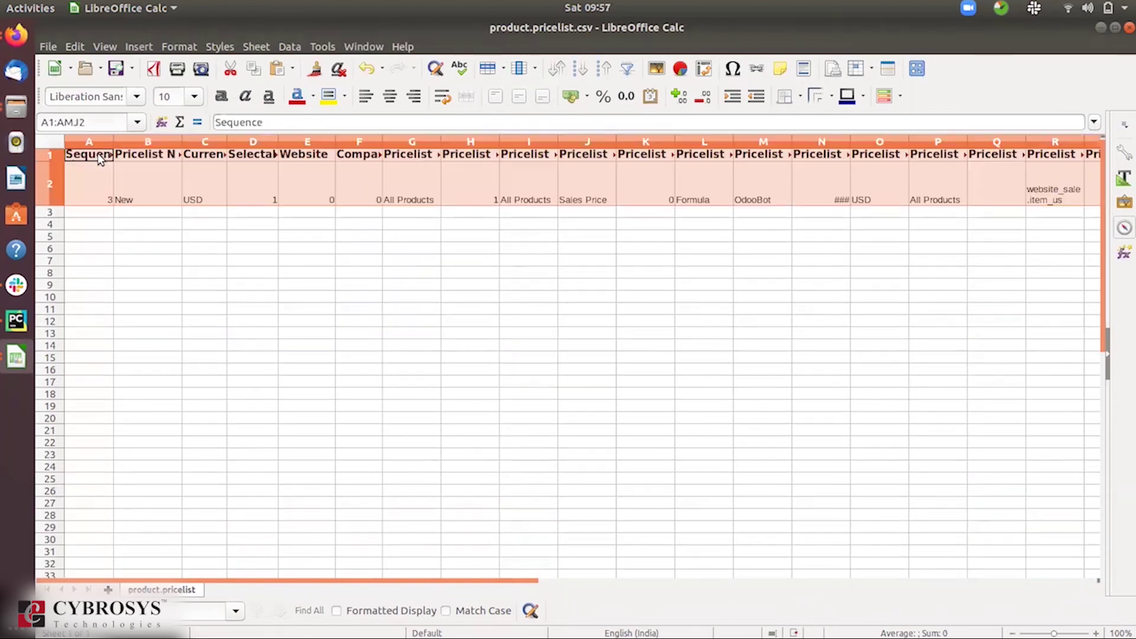
{"action": "left_click", "coordinate": [273, 271]}
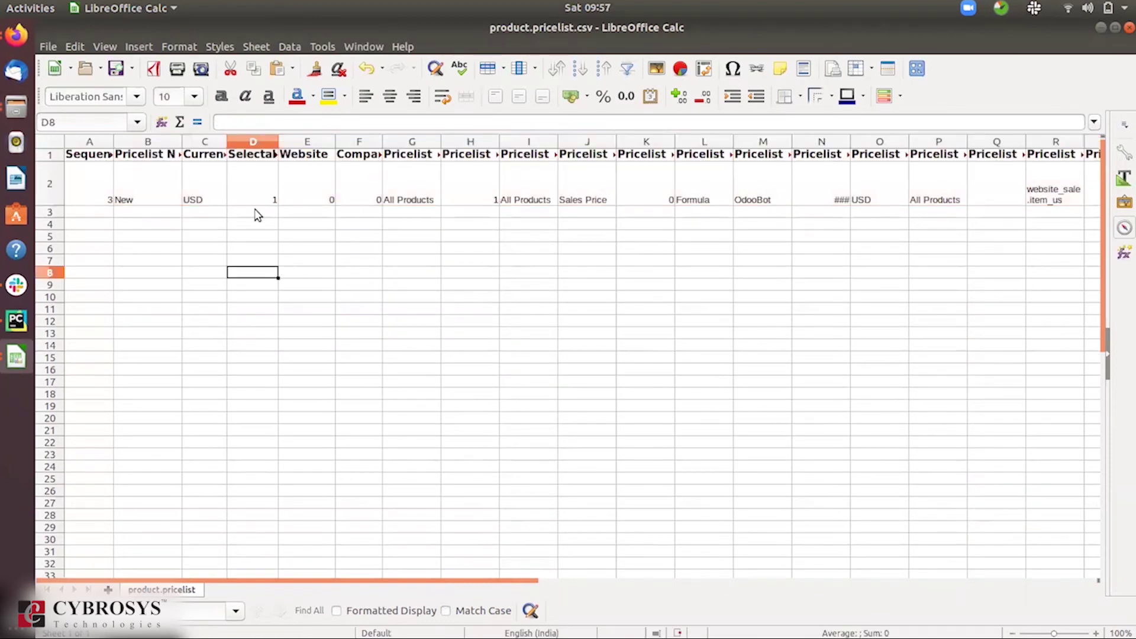
Set the pricelist name in cell B2 to Christmas 2020.
{"action": "double_click", "coordinate": [142, 181]}
{"action": "key", "text": "BackSpace"}
{"action": "key", "text": "BackSpace"}
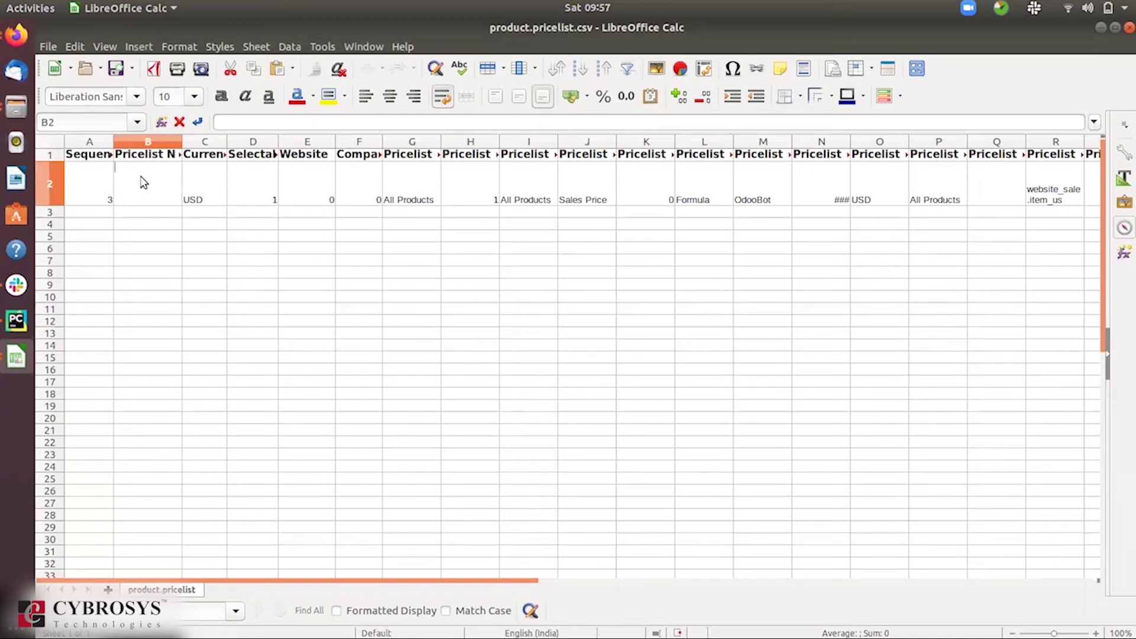
{"action": "type", "text": "X"}
{"action": "type", "text": "tma"}
{"action": "type", "text": "s 2020"}
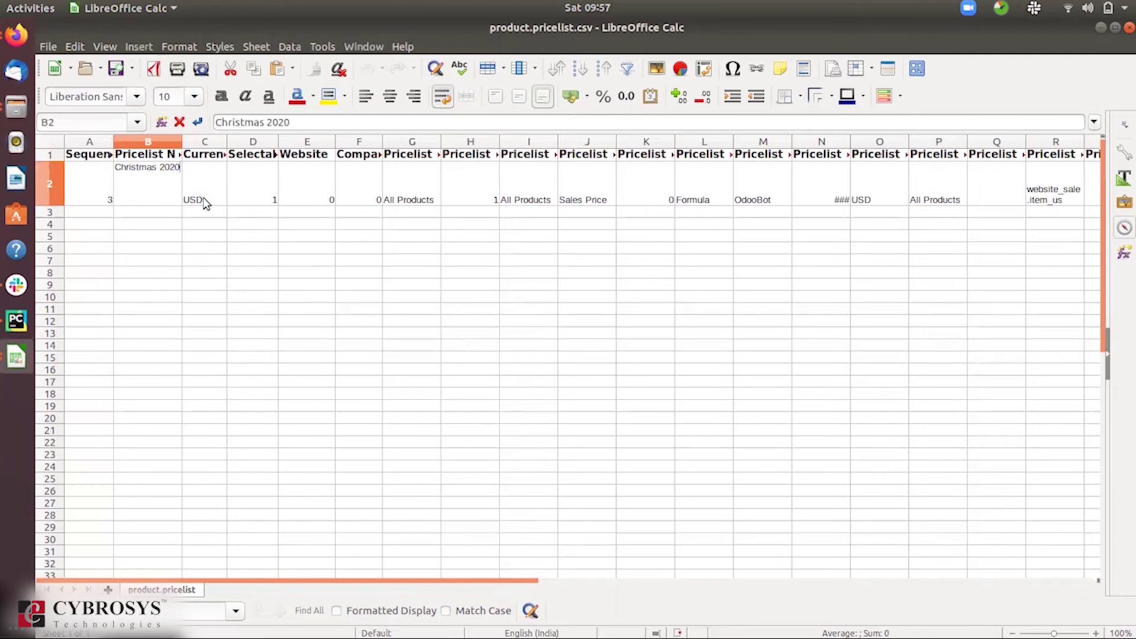
Replace the pricelist currency in cell C2 with INR.
{"action": "left_click", "coordinate": [204, 201]}
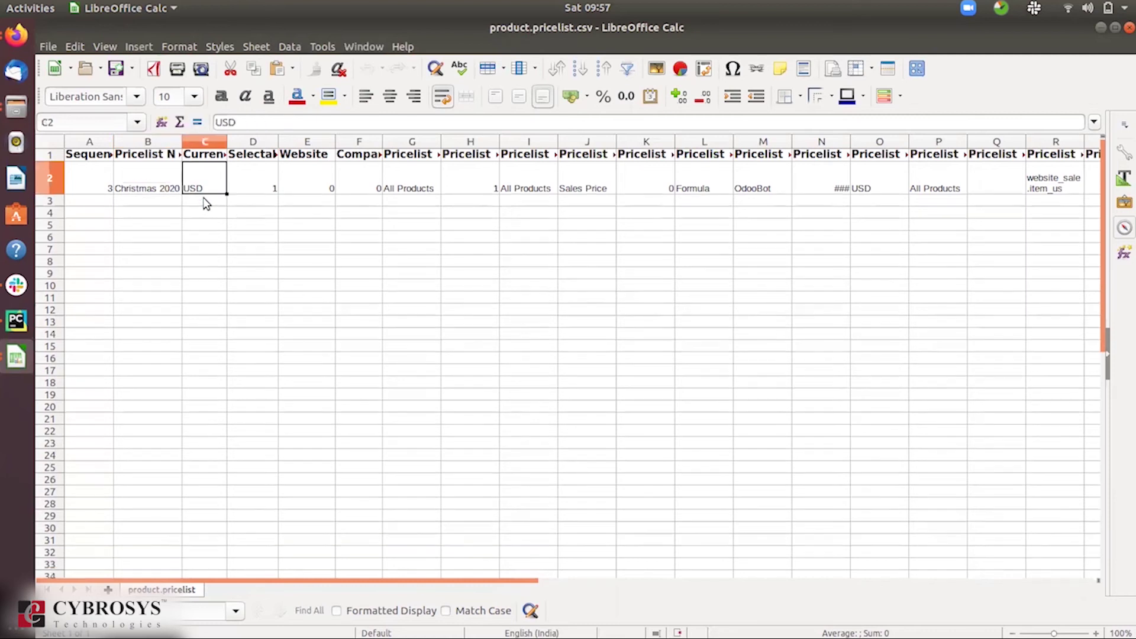
{"action": "key", "text": "BackSpace"}
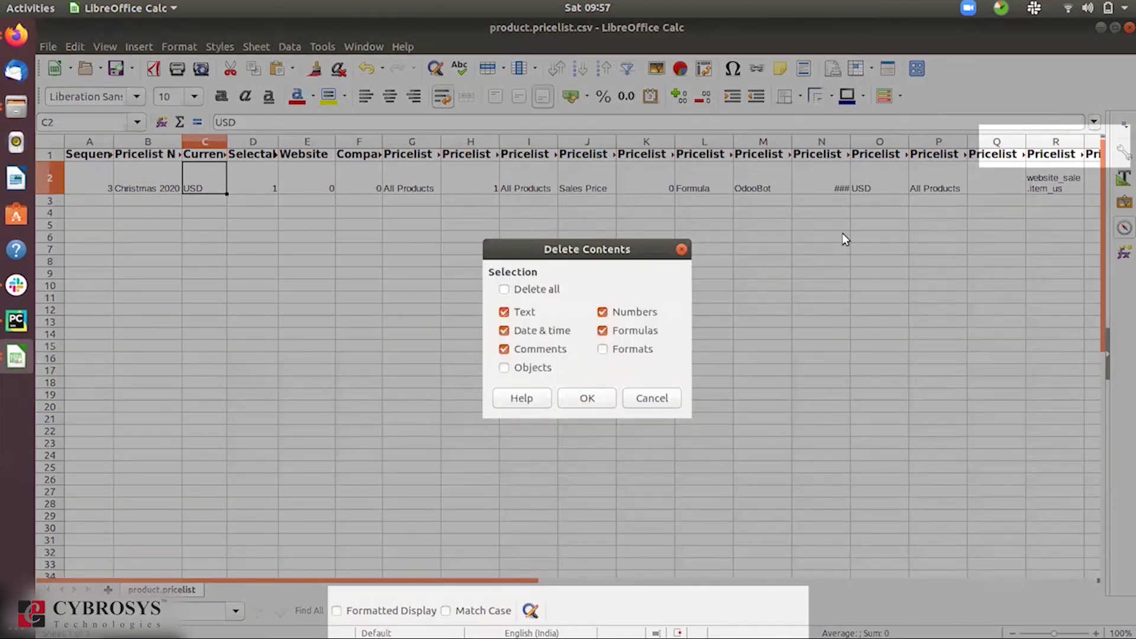
{"action": "left_click", "coordinate": [683, 251]}
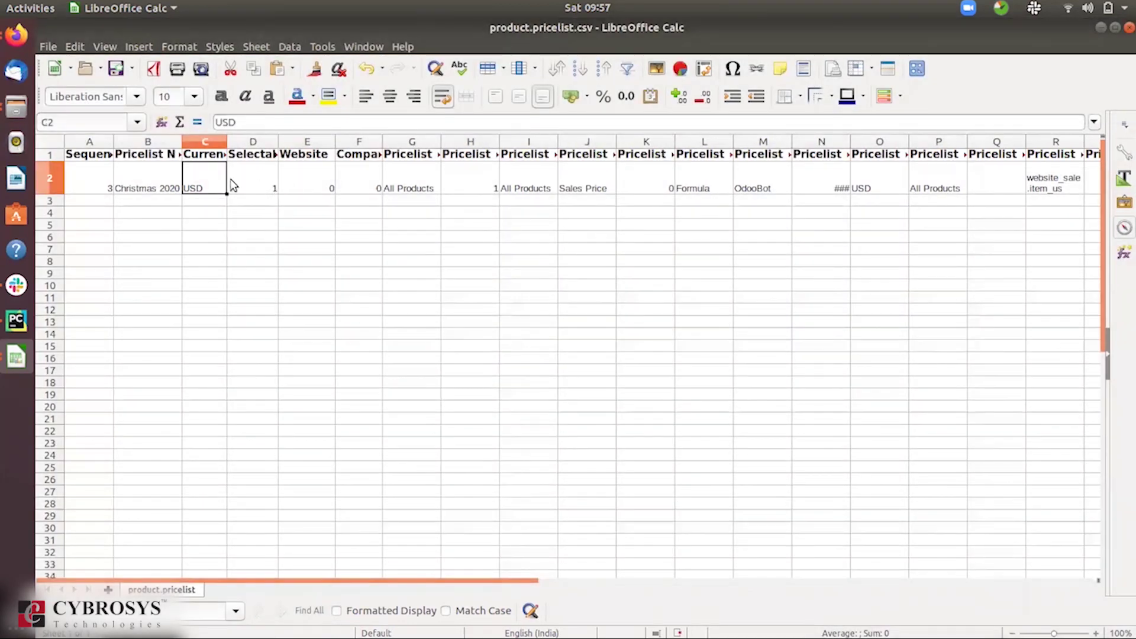
{"action": "double_click", "coordinate": [210, 183]}
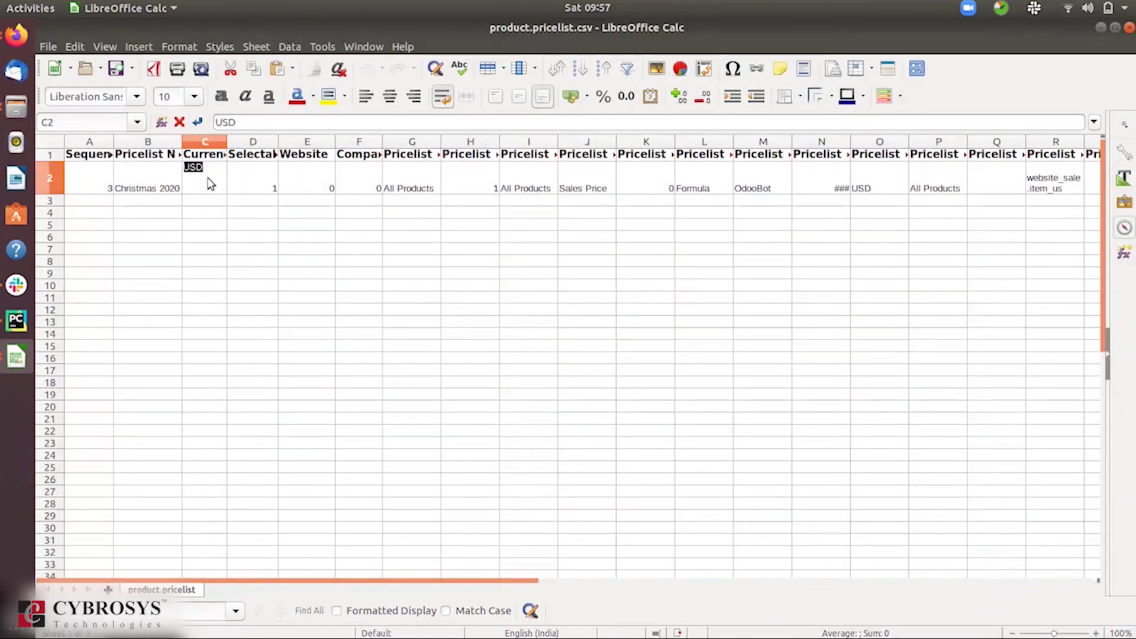
{"action": "key", "text": "BackSpace"}
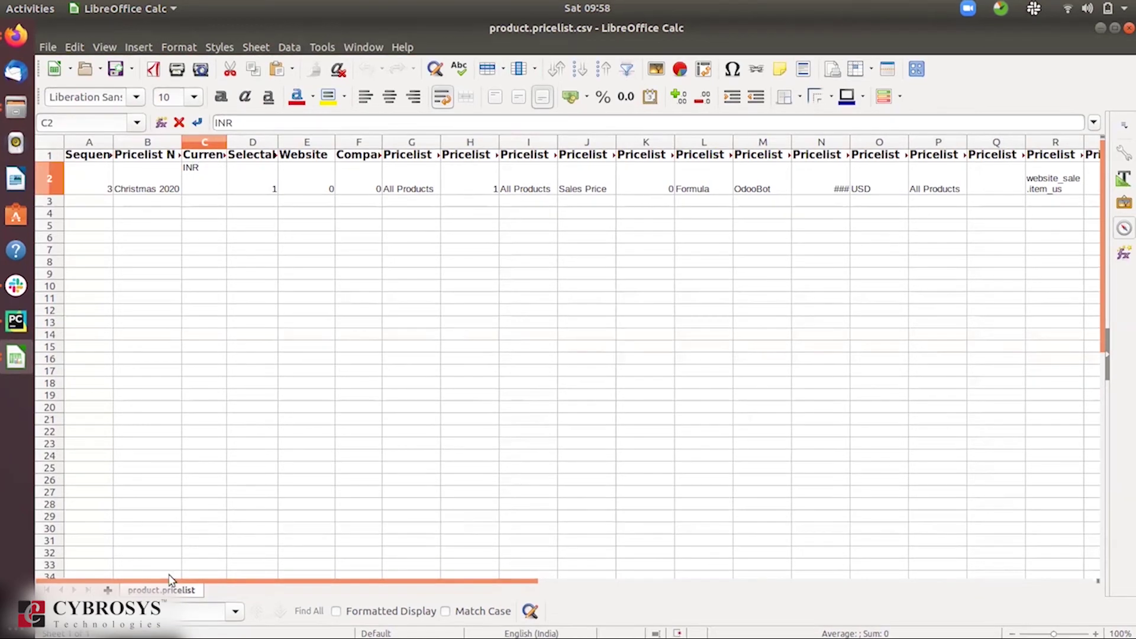
Set the pricelist item's currency in cell O2 to INR.
{"action": "left_click_drag", "start_coordinate": [170, 581], "coordinate": [343, 583]}
{"action": "left_click", "coordinate": [560, 192]}
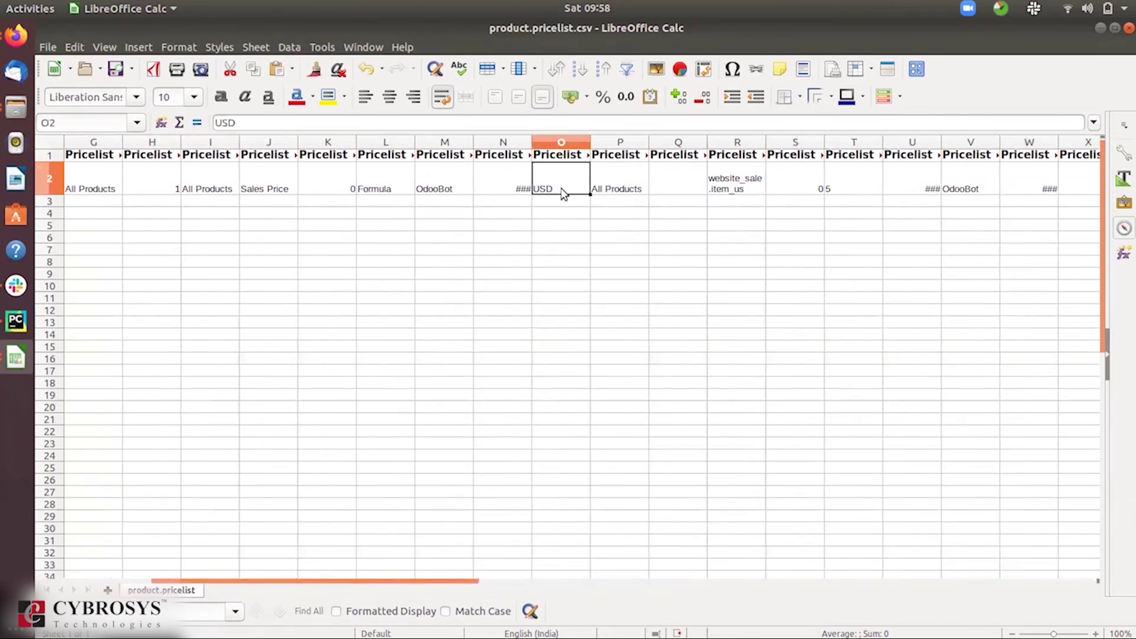
{"action": "key", "text": "BackSpace"}
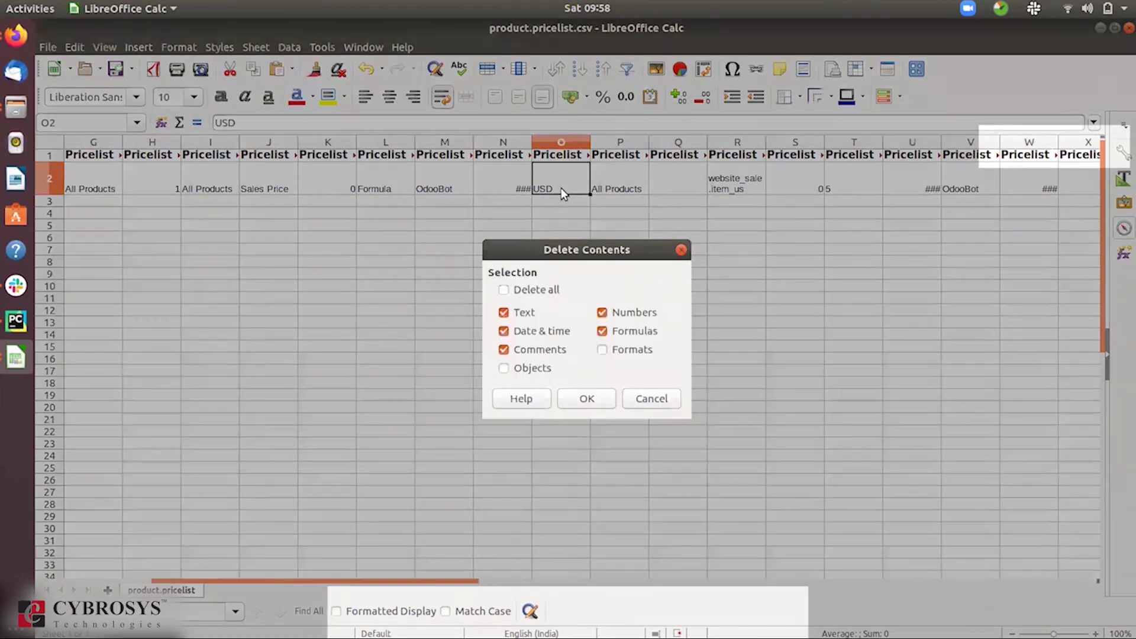
{"action": "left_click", "coordinate": [679, 251]}
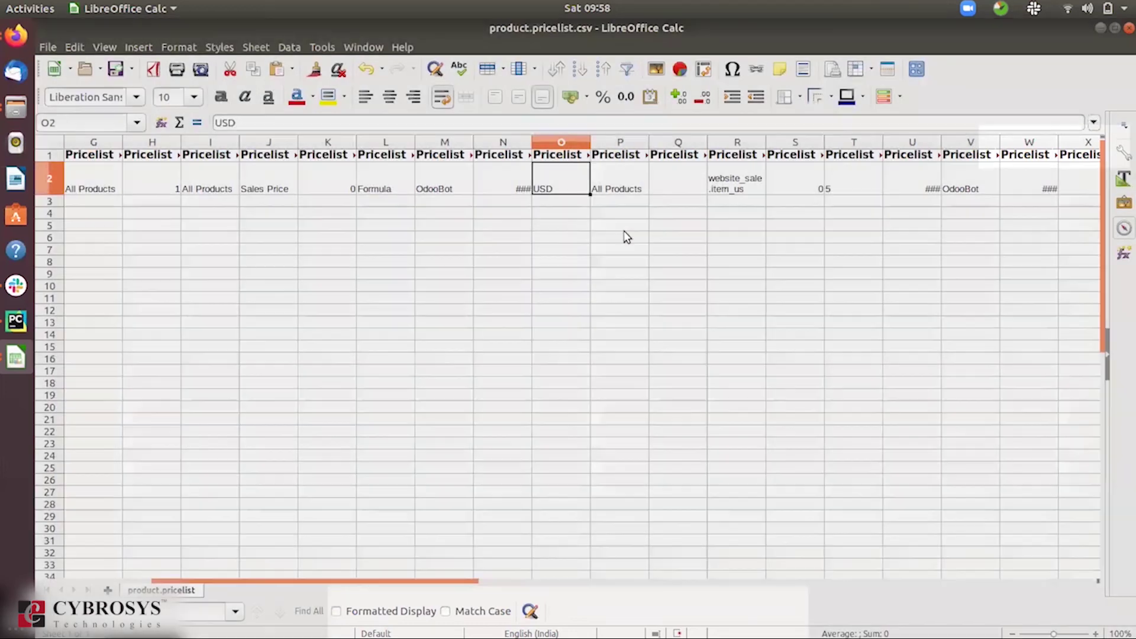
{"action": "double_click", "coordinate": [565, 187]}
{"action": "key", "text": "BackSpace"}
{"action": "key", "text": "BackSpace"}
{"action": "key", "text": "BackSpace"}
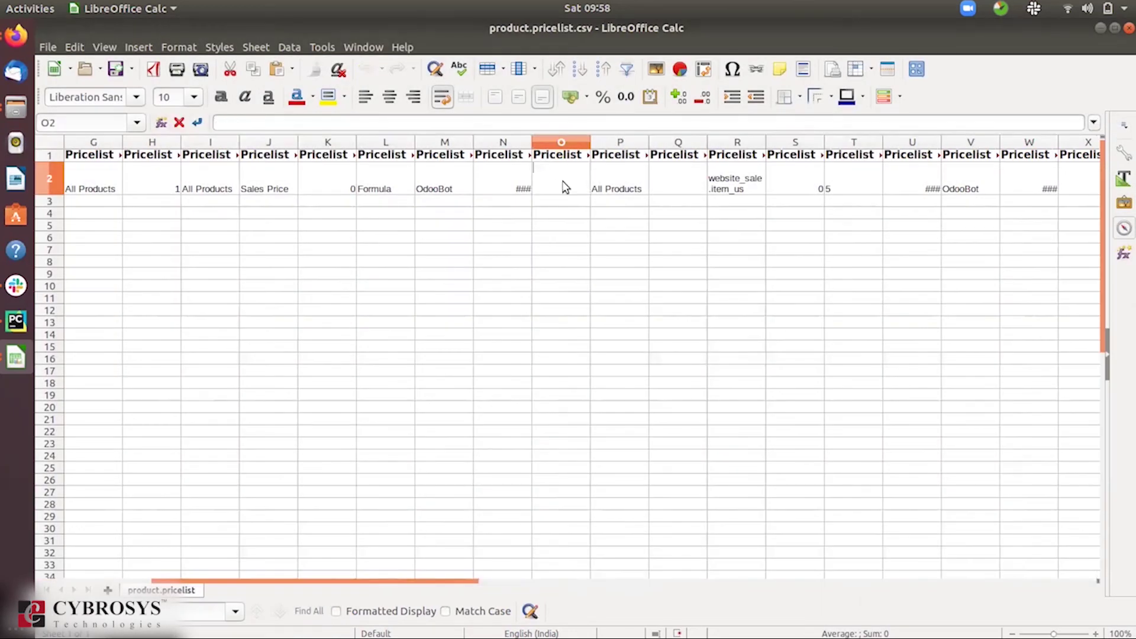
{"action": "type", "text": "INR"}
Widen column Z and set the Pricelist Items/Min. Quantity value in cell Z2 to 4.
{"action": "left_click_drag", "start_coordinate": [234, 582], "coordinate": [368, 586]}
{"action": "left_click", "coordinate": [798, 143]}
{"action": "left_click", "coordinate": [883, 189]}
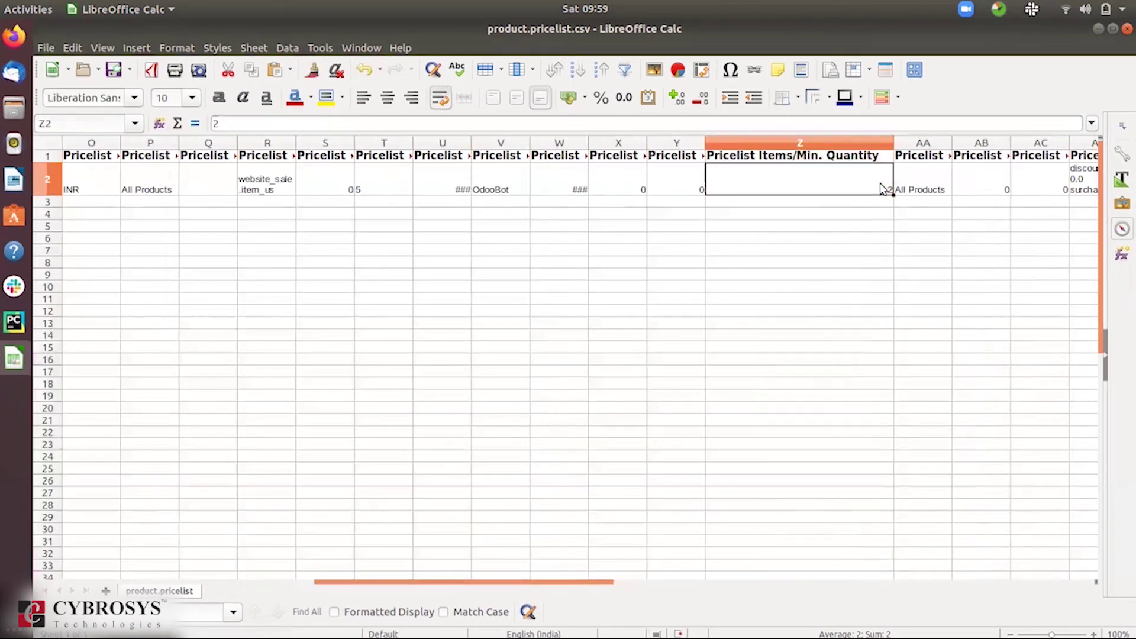
{"action": "double_click", "coordinate": [883, 189]}
{"action": "key", "text": "BackSpace"}
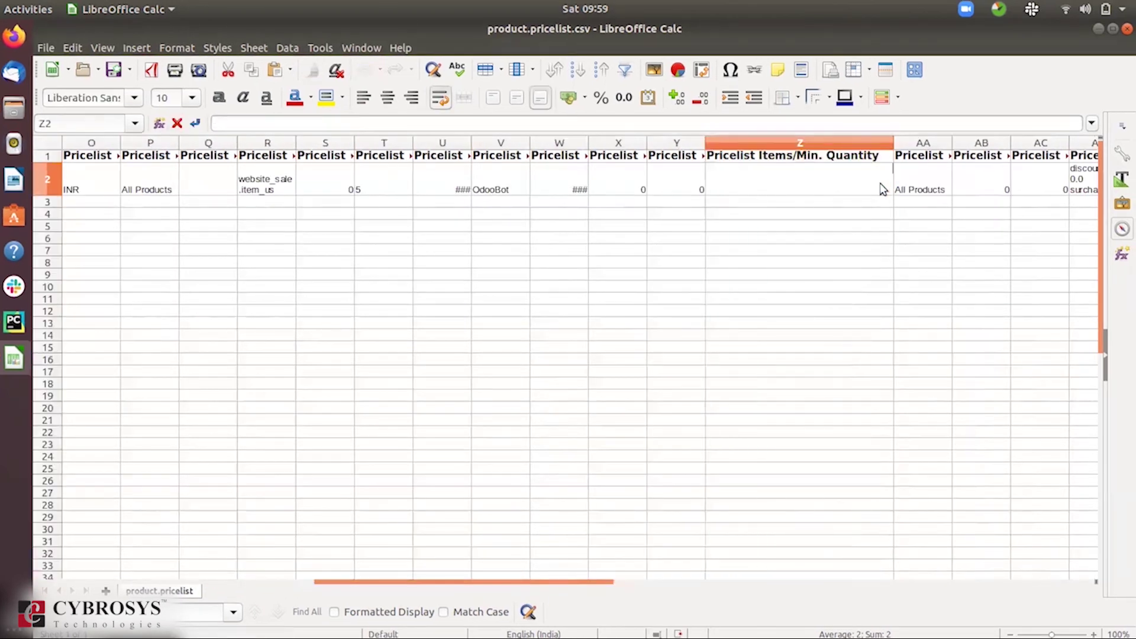
{"action": "type", "text": "4"}
Set the pricelist item value in cell AE2 to 17.
{"action": "left_click_drag", "start_coordinate": [342, 585], "coordinate": [573, 588]}
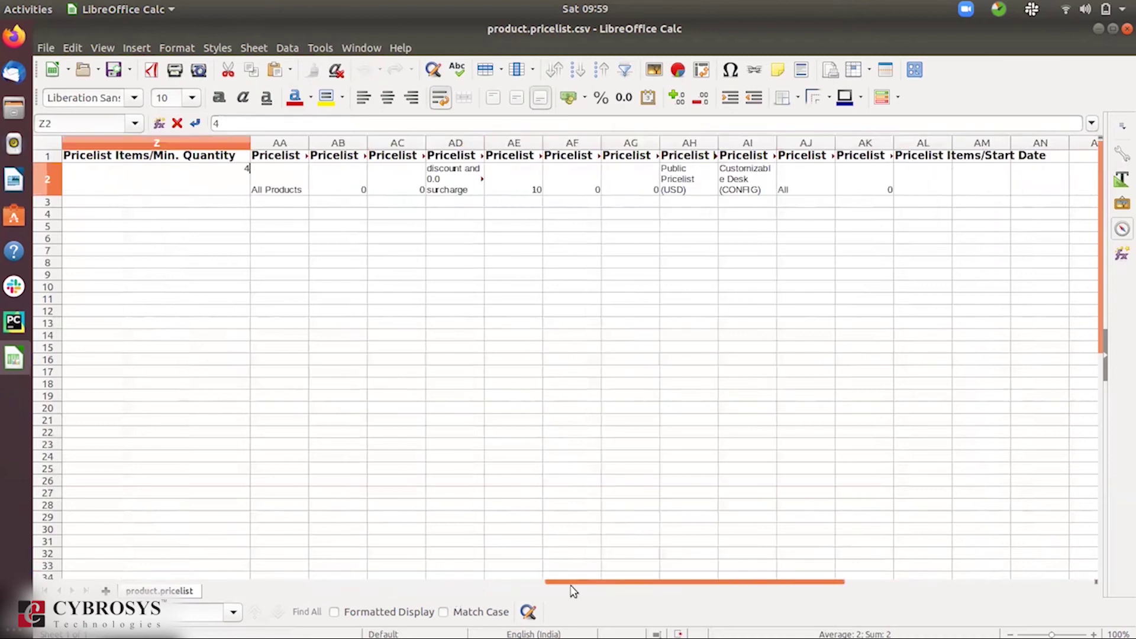
{"action": "double_click", "coordinate": [519, 188]}
{"action": "key", "text": "BackSpace"}
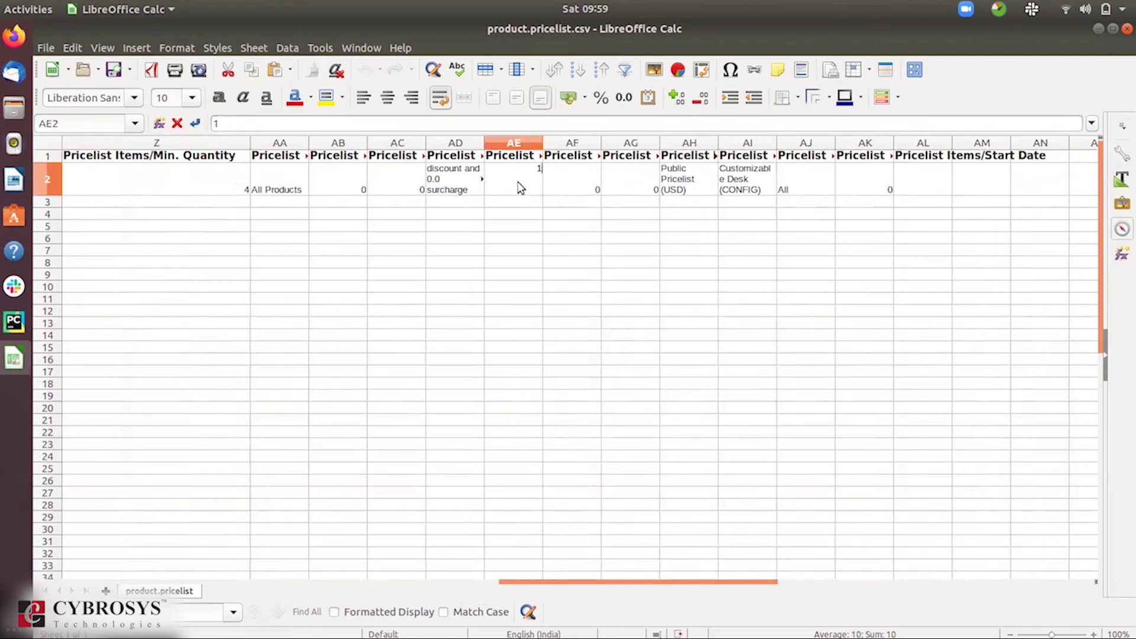
{"action": "type", "text": "7"}
Change the price description in cell AD2 to read 17.0 % discount and 0.0 surcharge.
{"action": "double_click", "coordinate": [467, 188]}
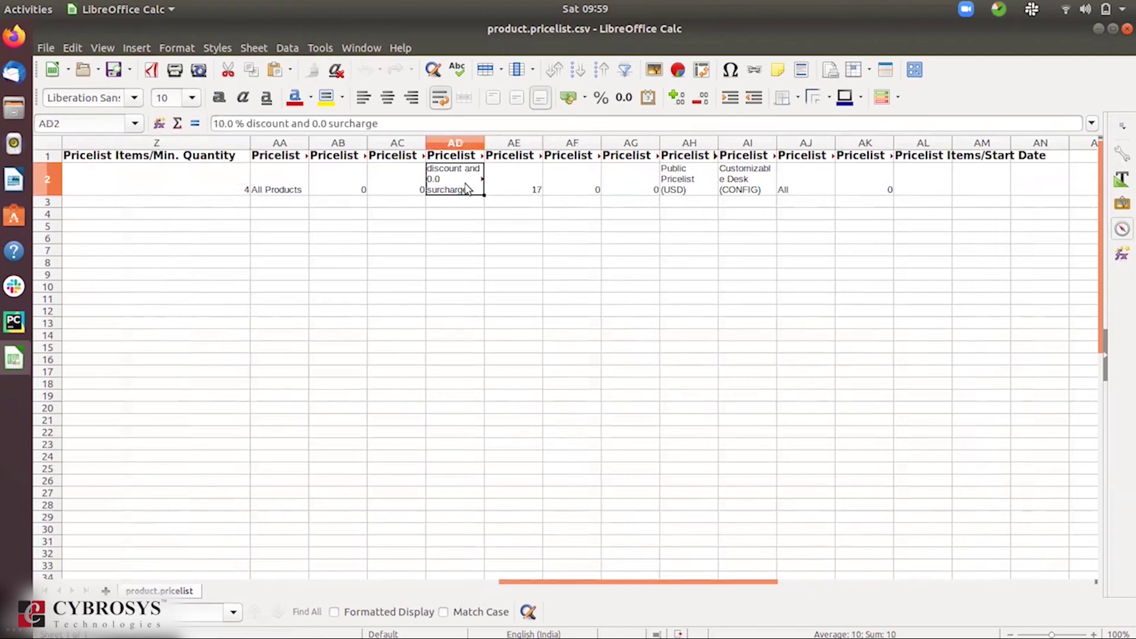
{"action": "key", "text": "BackSpace"}
{"action": "type", "text": "7"}
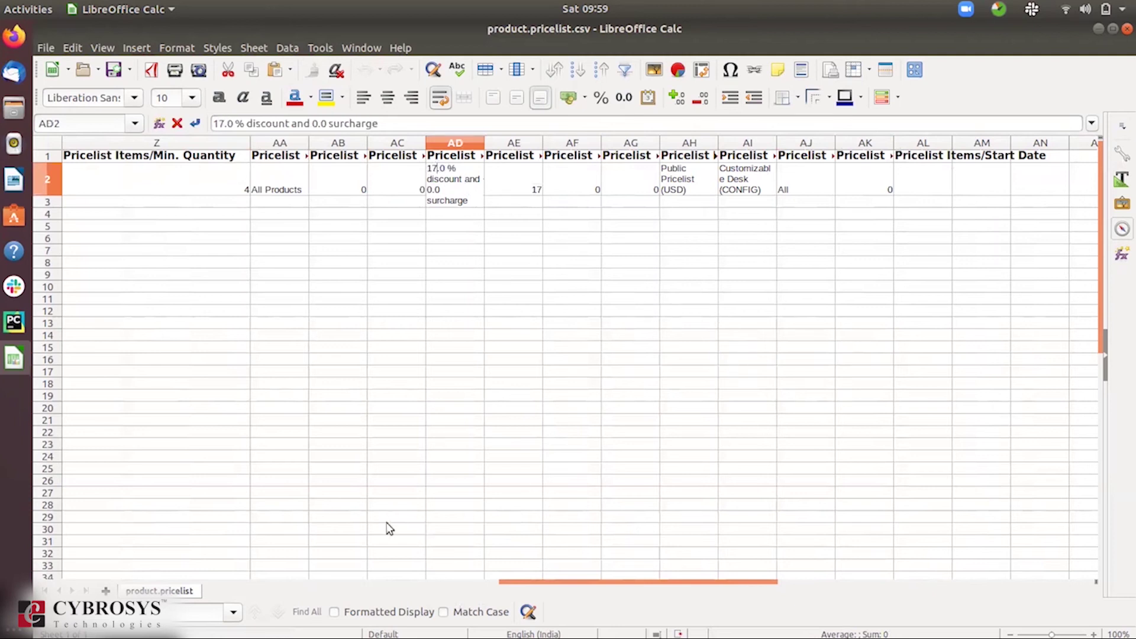
Replace the pricelist name in cell AH2 with Christmas 2020(INR).
{"action": "left_click_drag", "start_coordinate": [563, 582], "coordinate": [601, 577]}
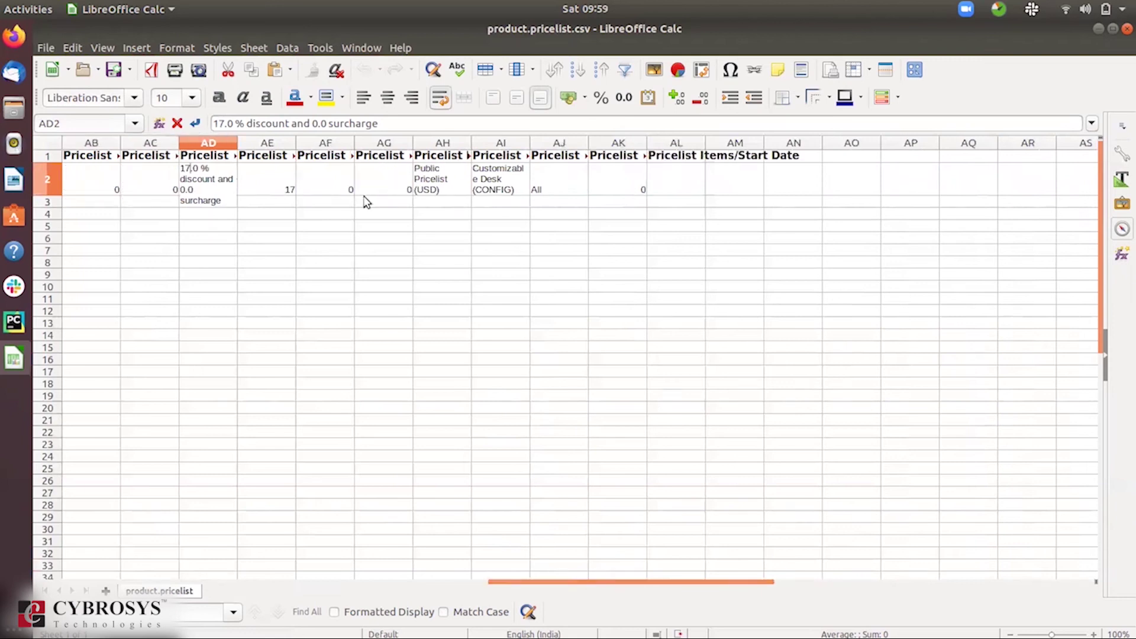
{"action": "left_click", "coordinate": [432, 189]}
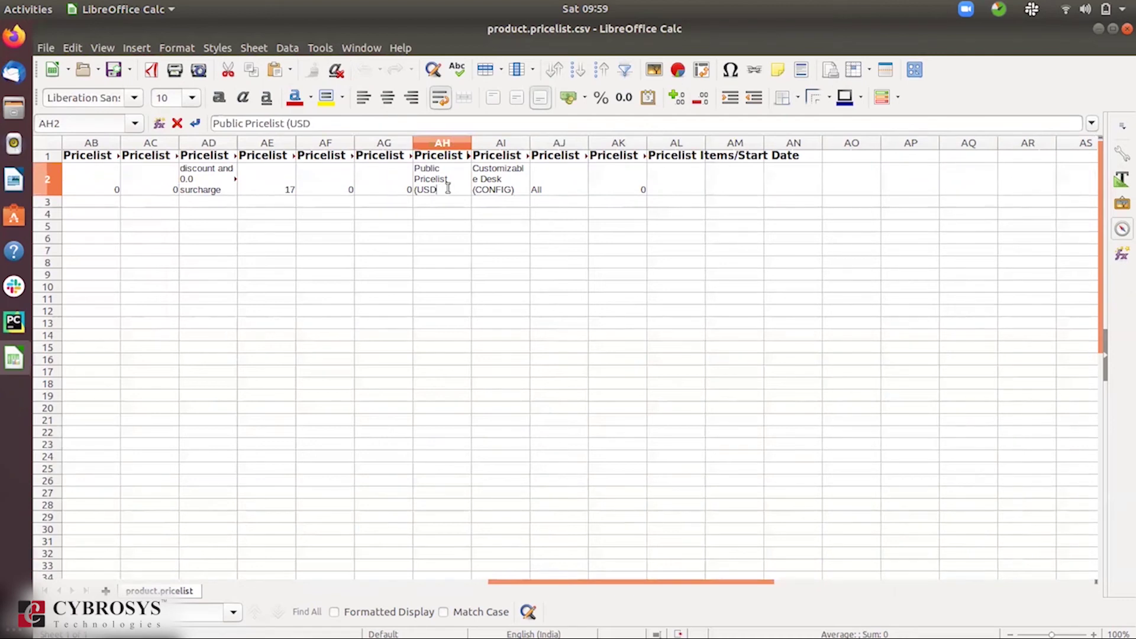
{"action": "key", "text": "BackSpace"}
{"action": "key", "text": "BackSpace"}
{"action": "key", "text": "BackSpace"}
{"action": "key", "text": "BackSpace"}
{"action": "key", "text": "BackSpace"}
{"action": "key", "text": "BackSpace"}
{"action": "key", "text": "BackSpace"}
{"action": "key", "text": "BackSpace"}
{"action": "key", "text": "BackSpace"}
{"action": "key", "text": "BackSpace"}
{"action": "key", "text": "BackSpace"}
{"action": "key", "text": "BackSpace"}
{"action": "key", "text": "BackSpace"}
{"action": "key", "text": "BackSpace"}
{"action": "key", "text": "BackSpace"}
{"action": "key", "text": "BackSpace"}
{"action": "key", "text": "BackSpace"}
{"action": "key", "text": "BackSpace"}
{"action": "key", "text": "BackSpace"}
{"action": "key", "text": "BackSpace"}
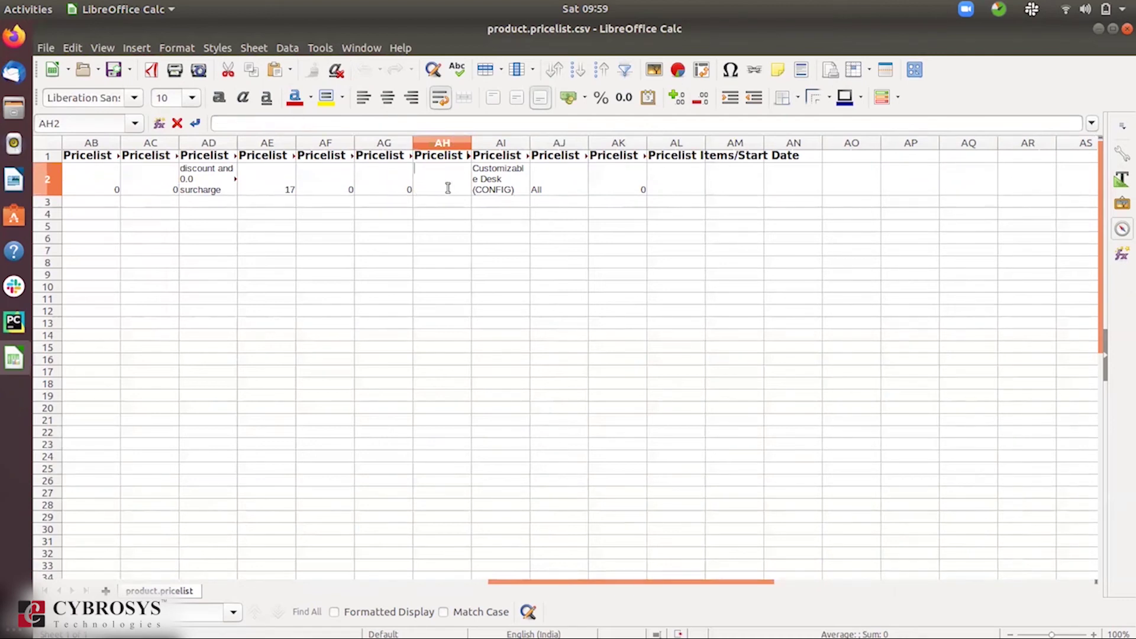
{"action": "type", "text": "Christmas 2020"}
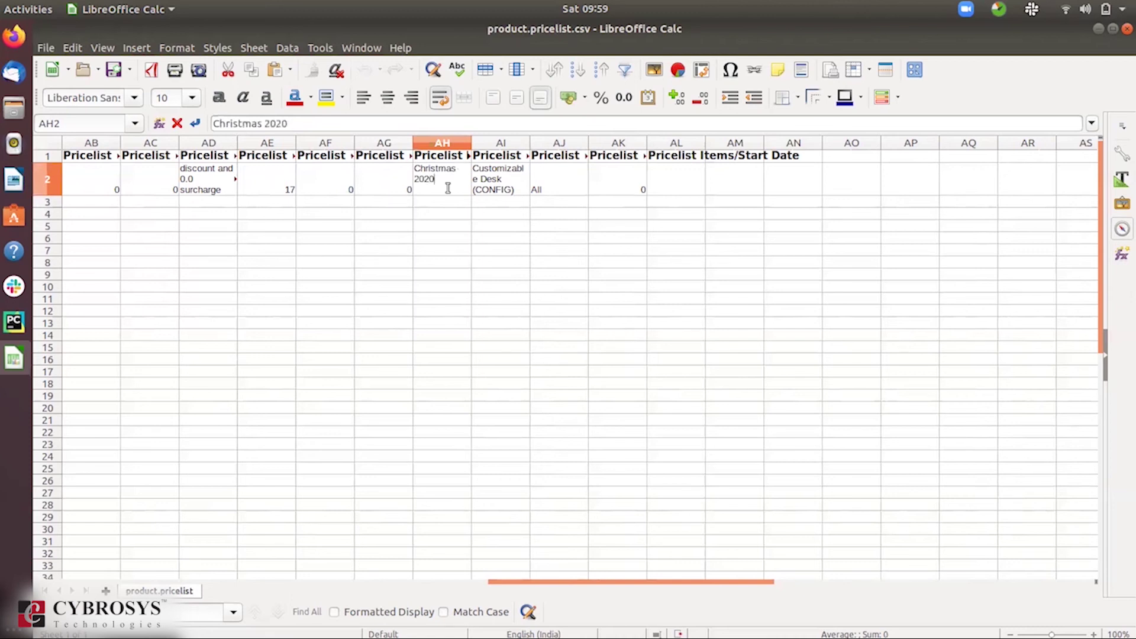
{"action": "type", "text": "(INR"}
{"action": "left_click", "coordinate": [587, 265]}
Save product.pricelist.csv in Text CSV format and close both the CSV and XLSX spreadsheets.
{"action": "key", "text": "ctrl+s"}
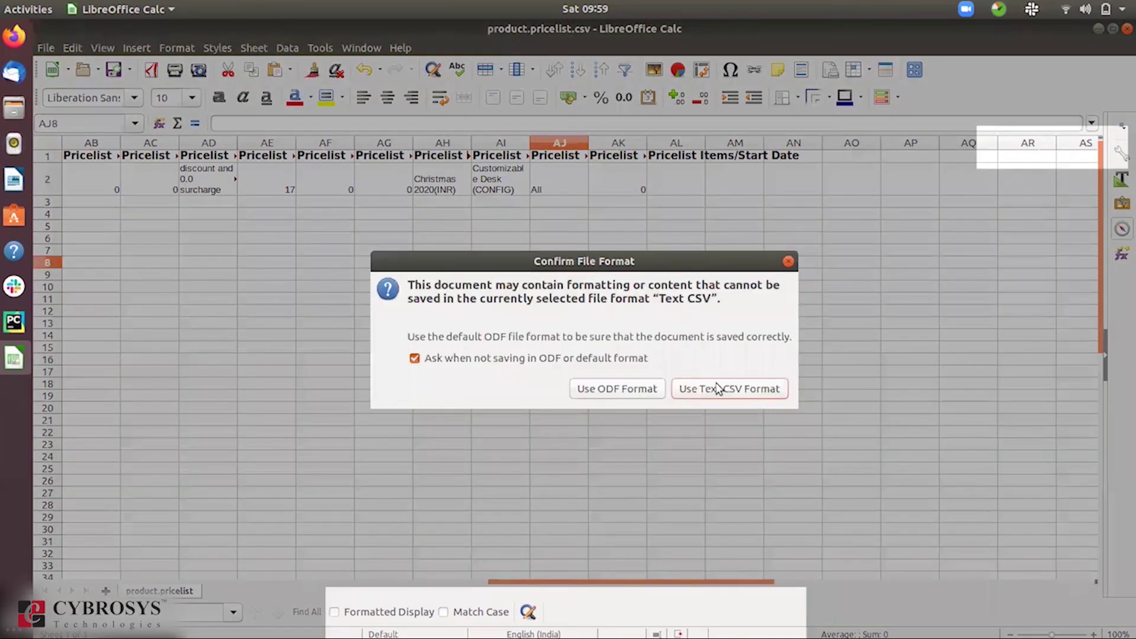
{"action": "left_click", "coordinate": [735, 391]}
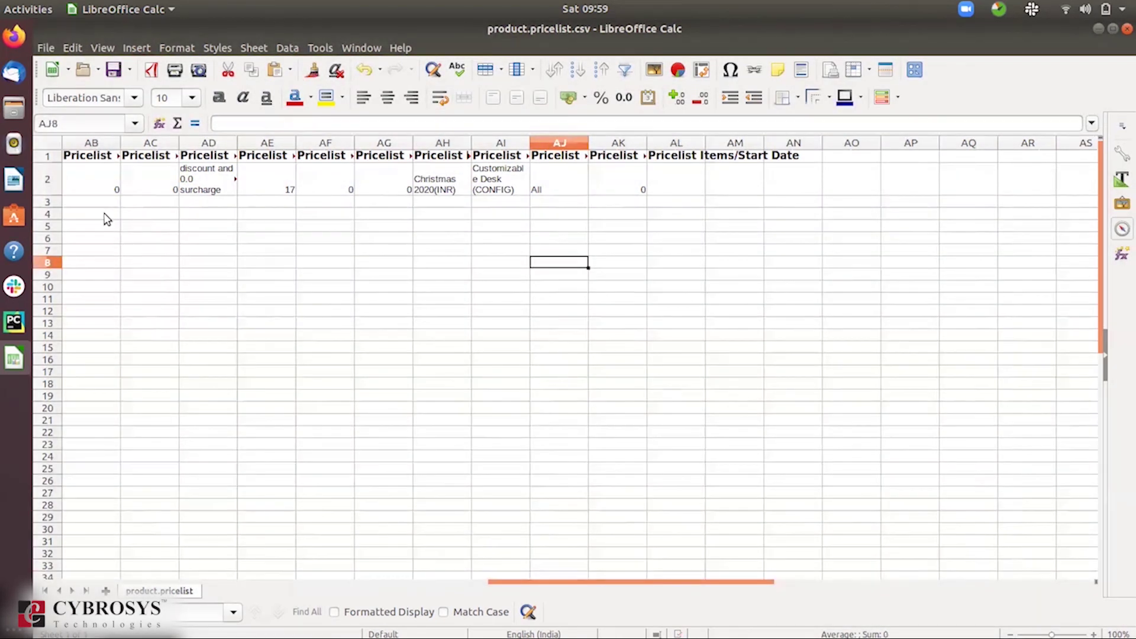
{"action": "left_click", "coordinate": [3, 39]}
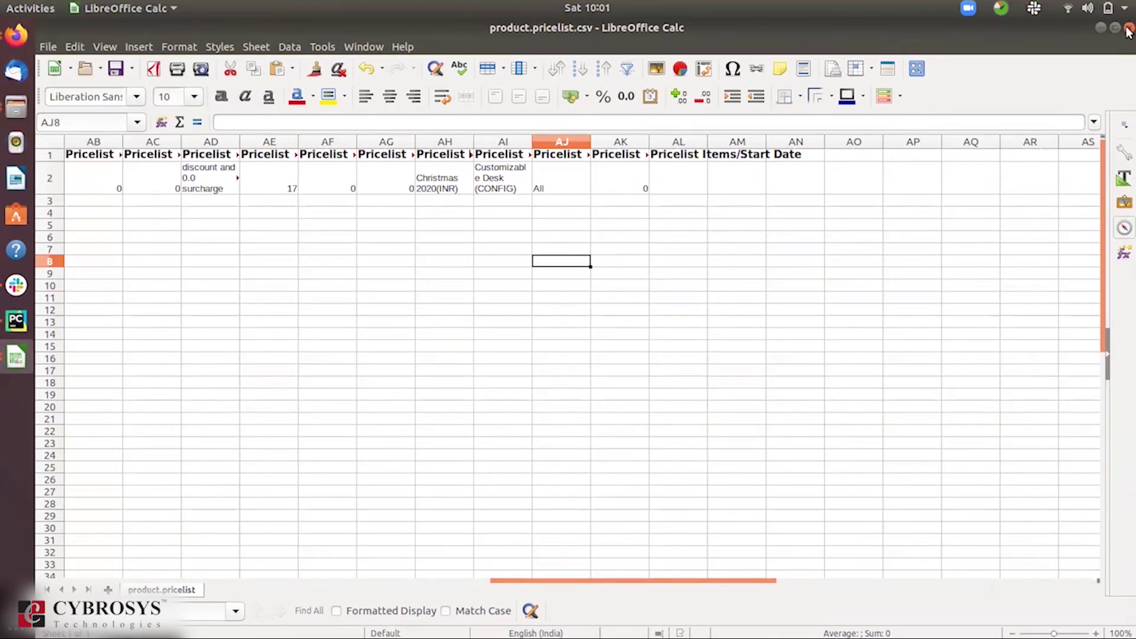
{"action": "left_click", "coordinate": [1128, 32]}
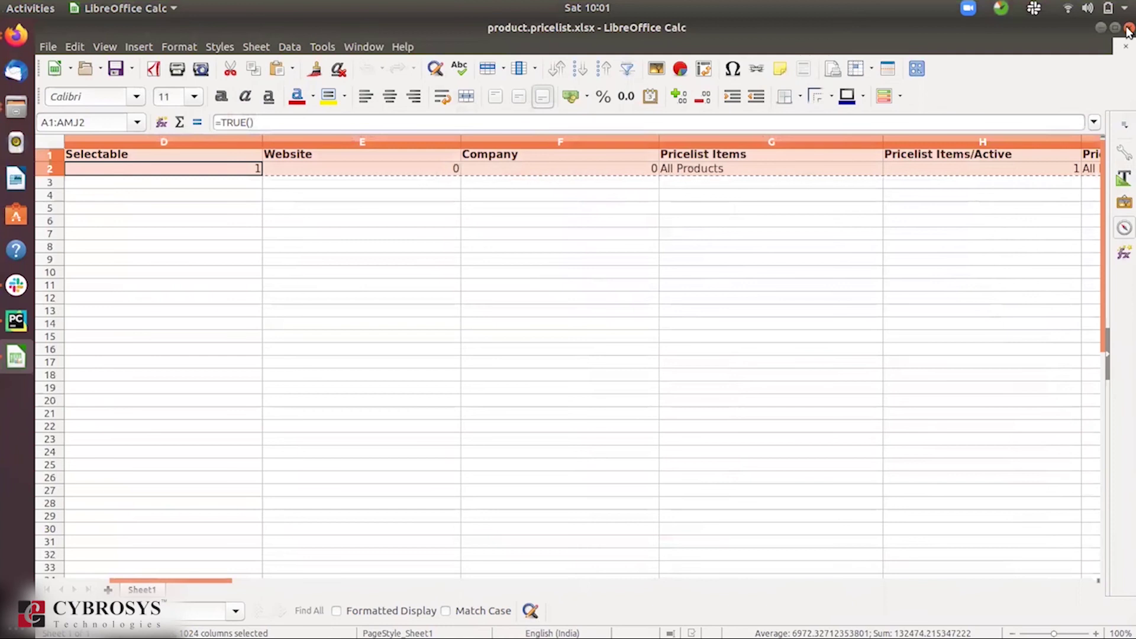
{"action": "left_click", "coordinate": [1128, 32]}
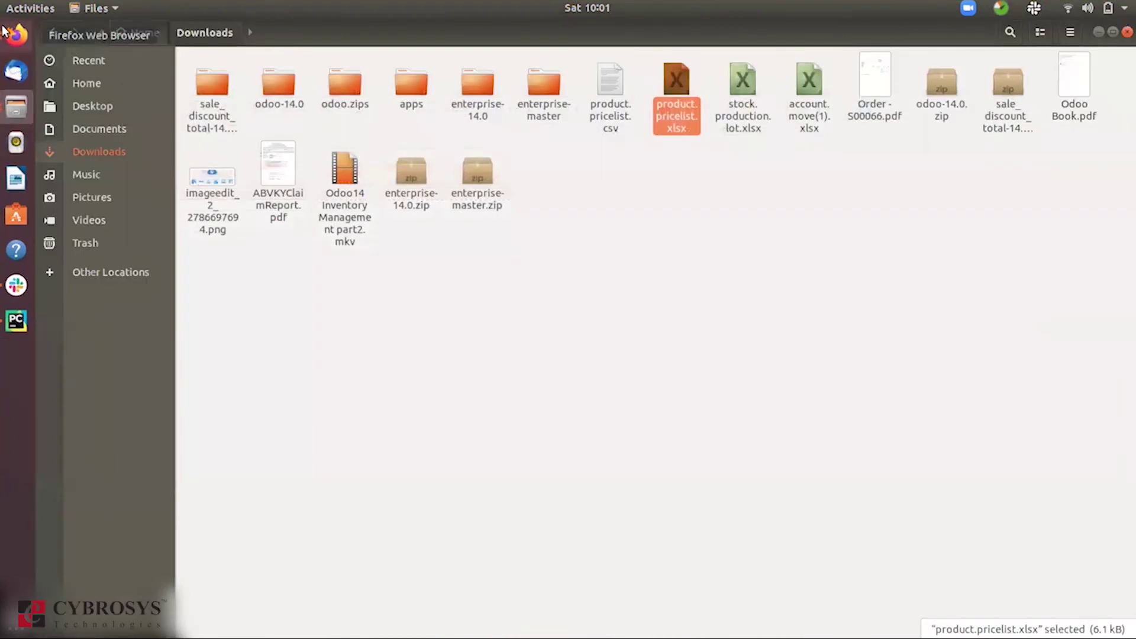
Switch to Odoo in Firefox, close the Export Data dialog and deselect the New pricelist.
{"action": "left_click", "coordinate": [5, 30]}
{"action": "left_click", "coordinate": [96, 70]}
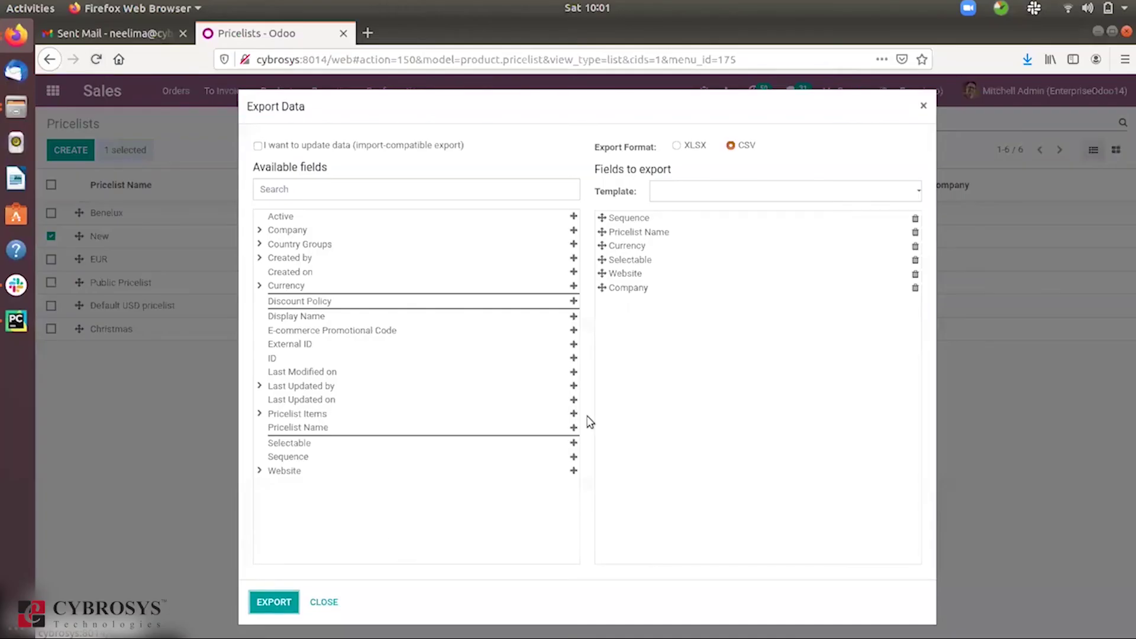
{"action": "left_click", "coordinate": [310, 604]}
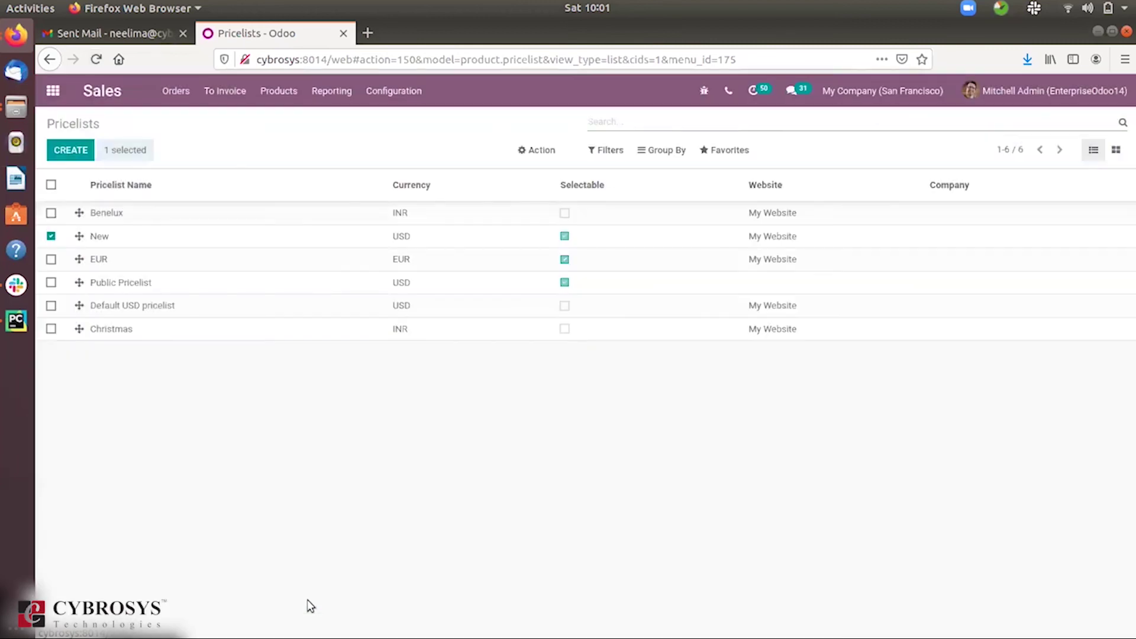
{"action": "left_click", "coordinate": [51, 236]}
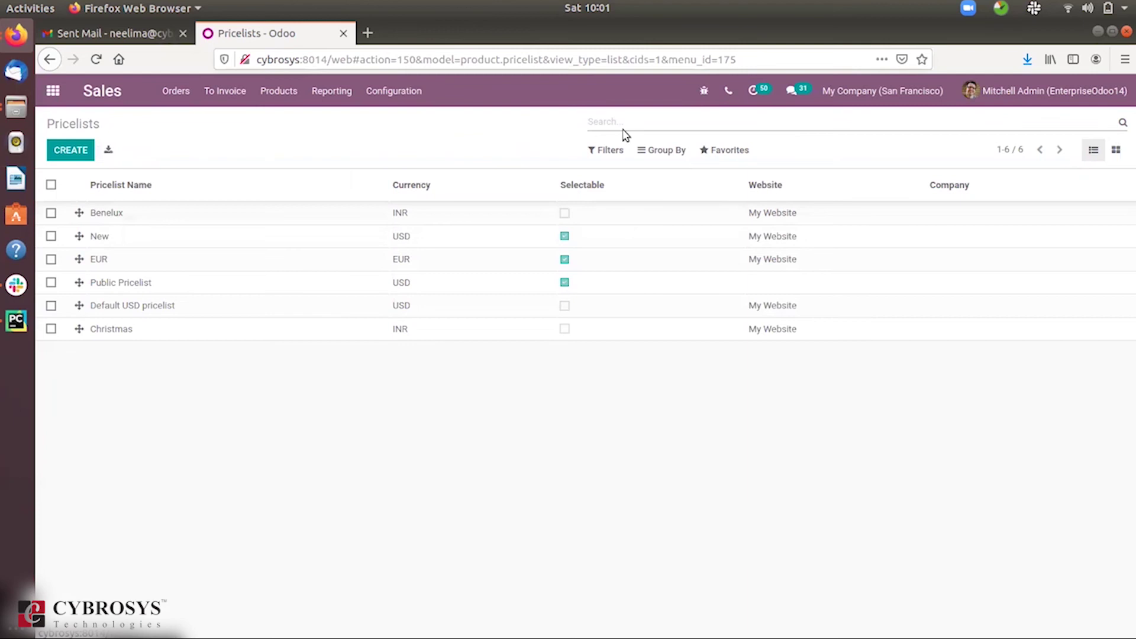
Start a record import for Pricelists and load product.pricelist.csv from the Downloads folder.
{"action": "left_click", "coordinate": [728, 150]}
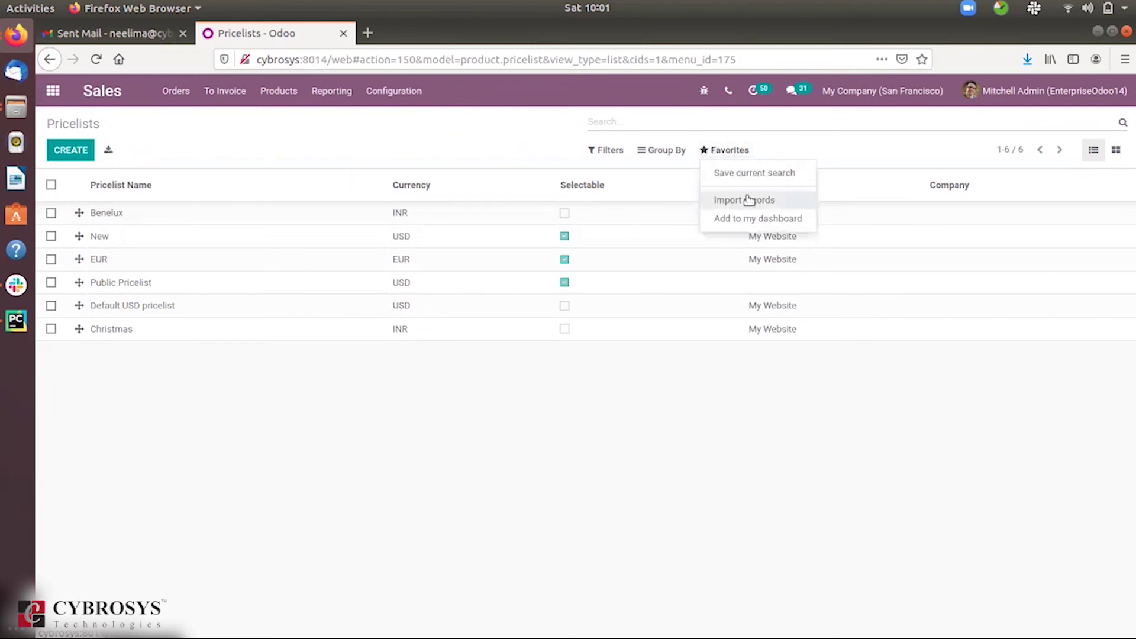
{"action": "left_click", "coordinate": [746, 200]}
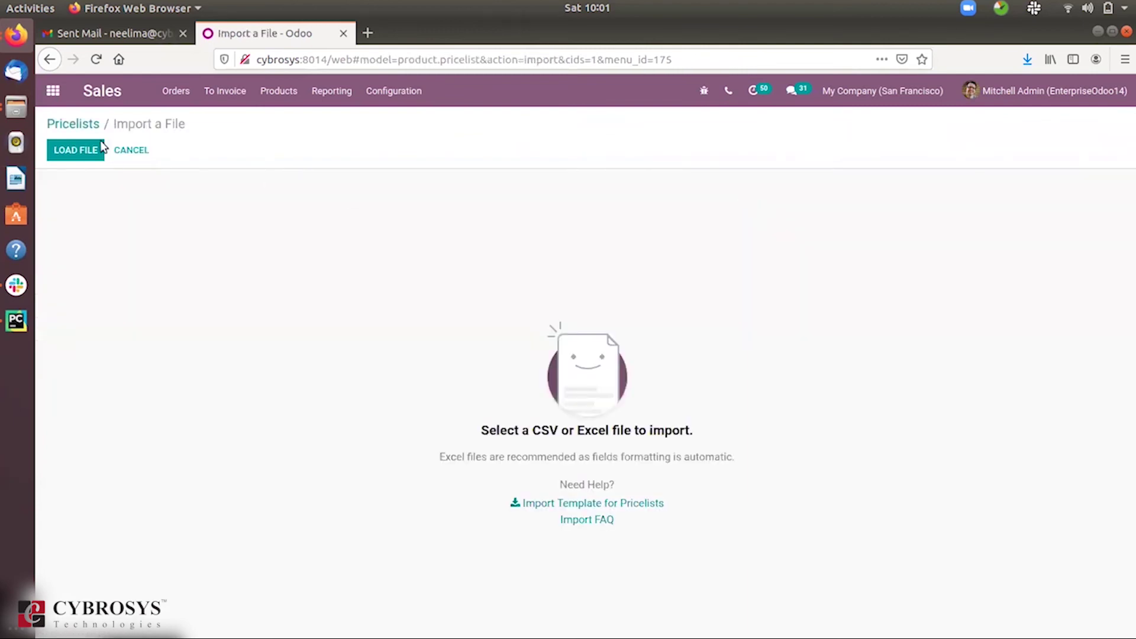
{"action": "left_click", "coordinate": [80, 149]}
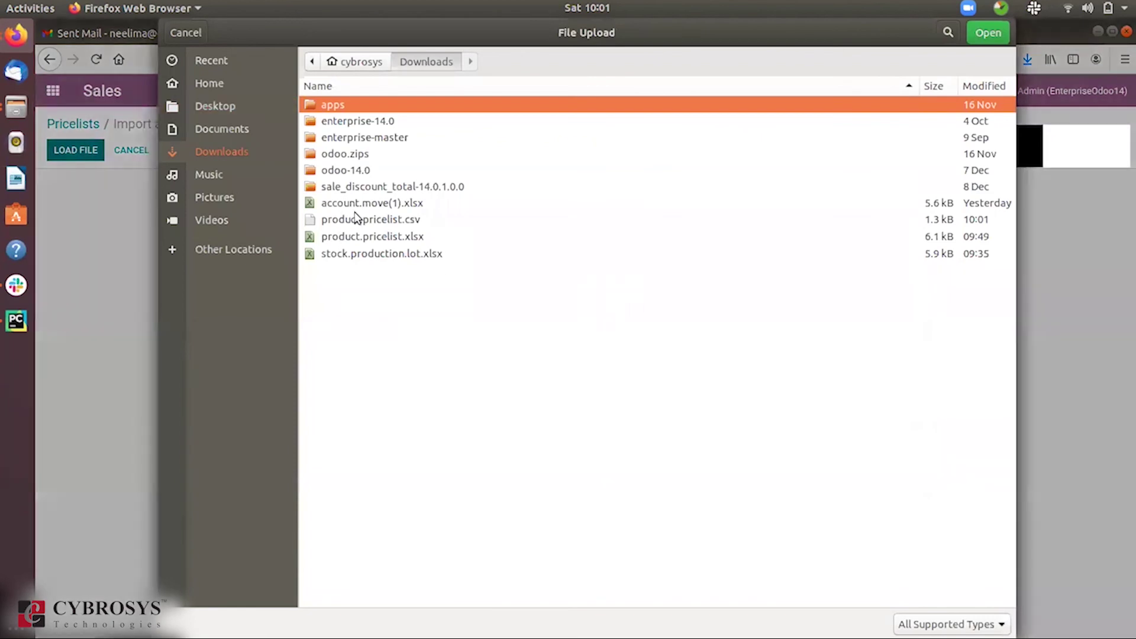
{"action": "left_click", "coordinate": [358, 220]}
{"action": "left_click", "coordinate": [970, 30]}
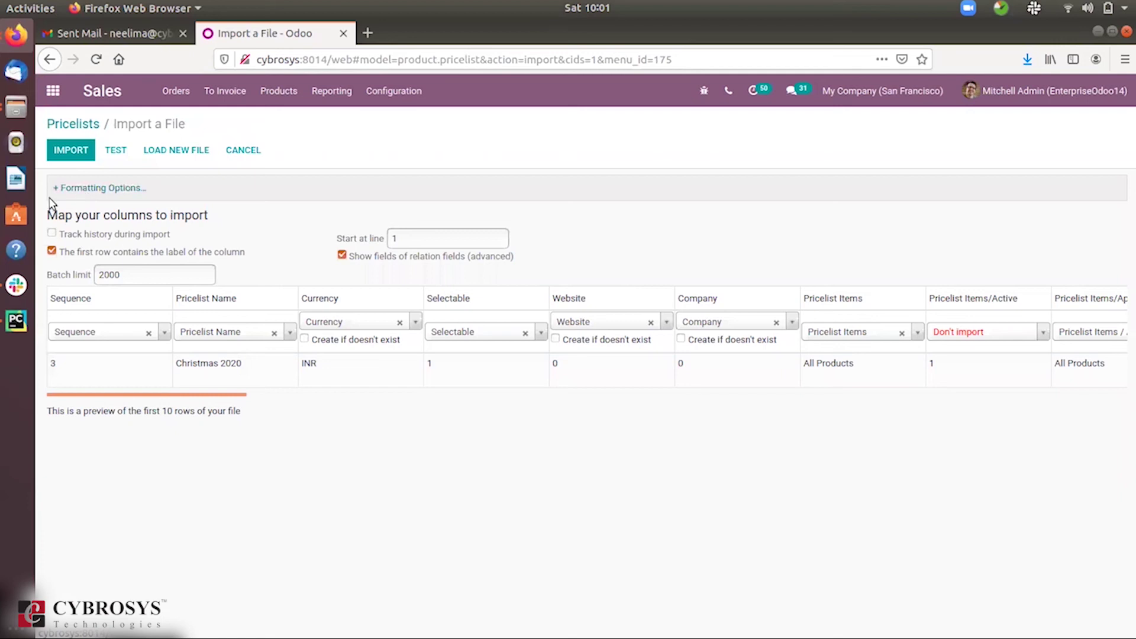
Expand the formatting options and set the Website and Company columns to Don't import.
{"action": "left_click", "coordinate": [57, 189]}
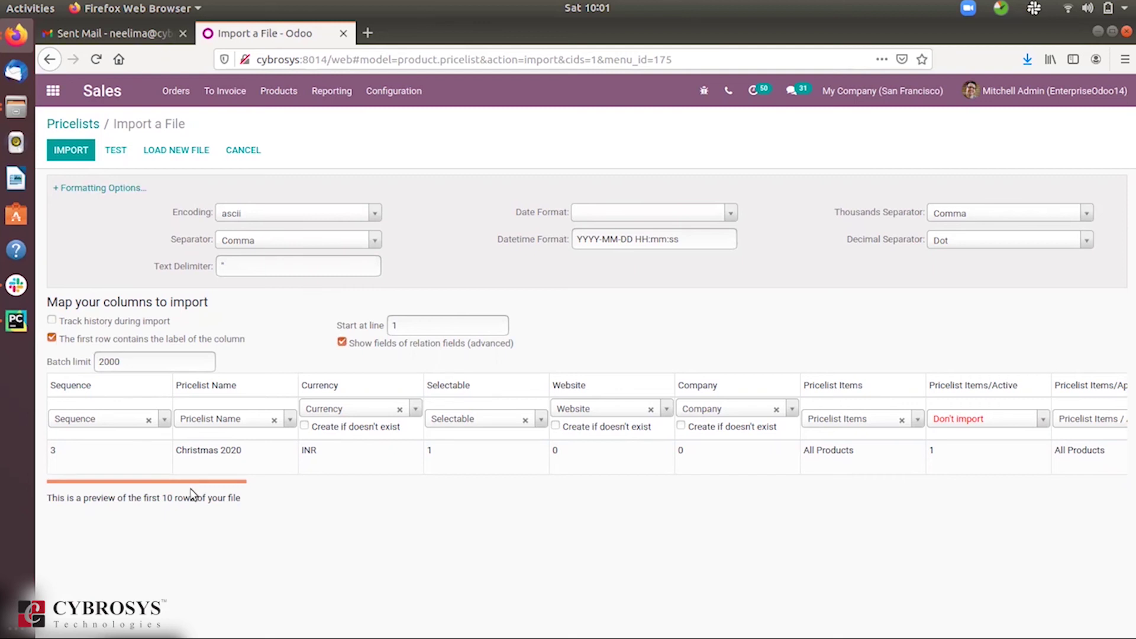
{"action": "left_click_drag", "start_coordinate": [185, 481], "coordinate": [220, 480]}
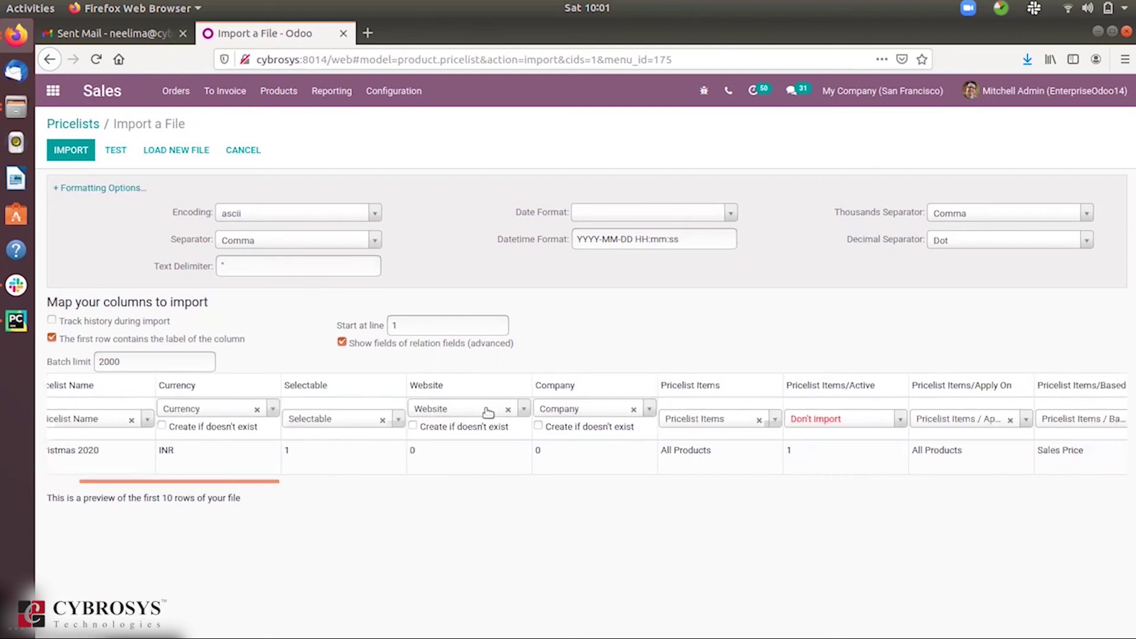
{"action": "left_click", "coordinate": [510, 407]}
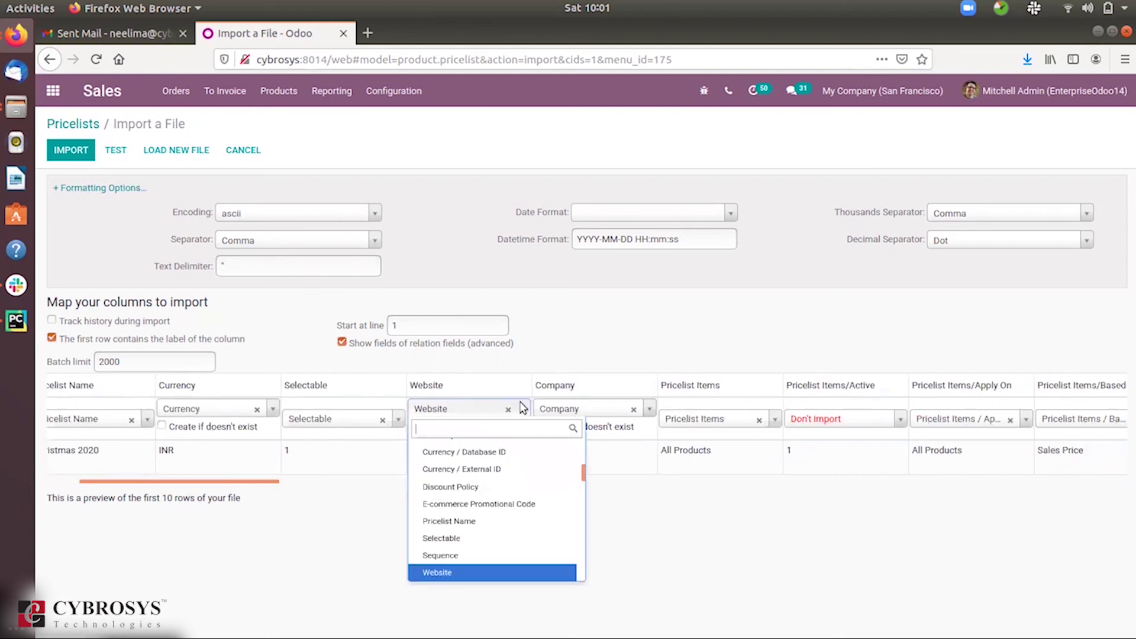
{"action": "left_click", "coordinate": [508, 409]}
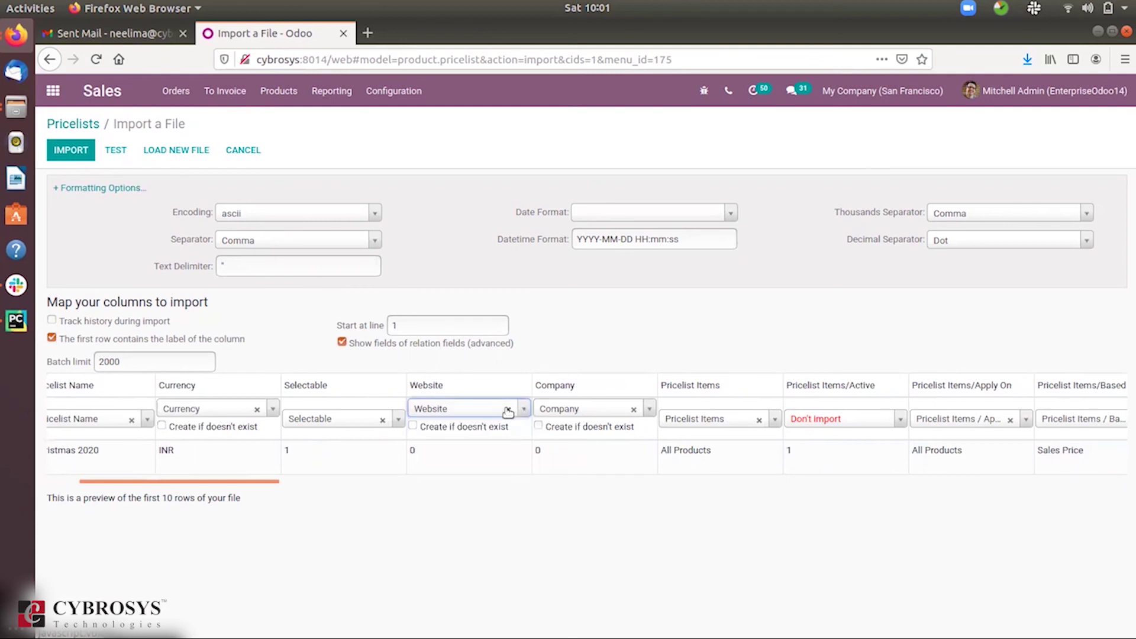
{"action": "left_click", "coordinate": [633, 409]}
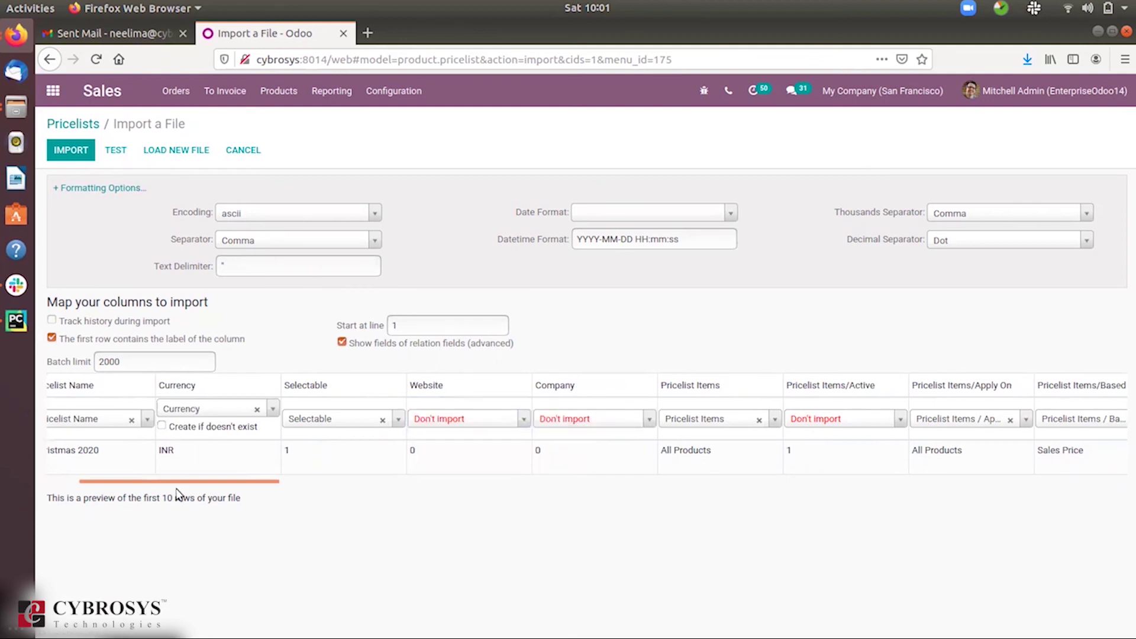
Set the Pricelist Items/ID and Pricelist Items/External ID columns to Don't import.
{"action": "scroll", "coordinate": [178, 481], "scroll_direction": "right", "scroll_amount": 5}
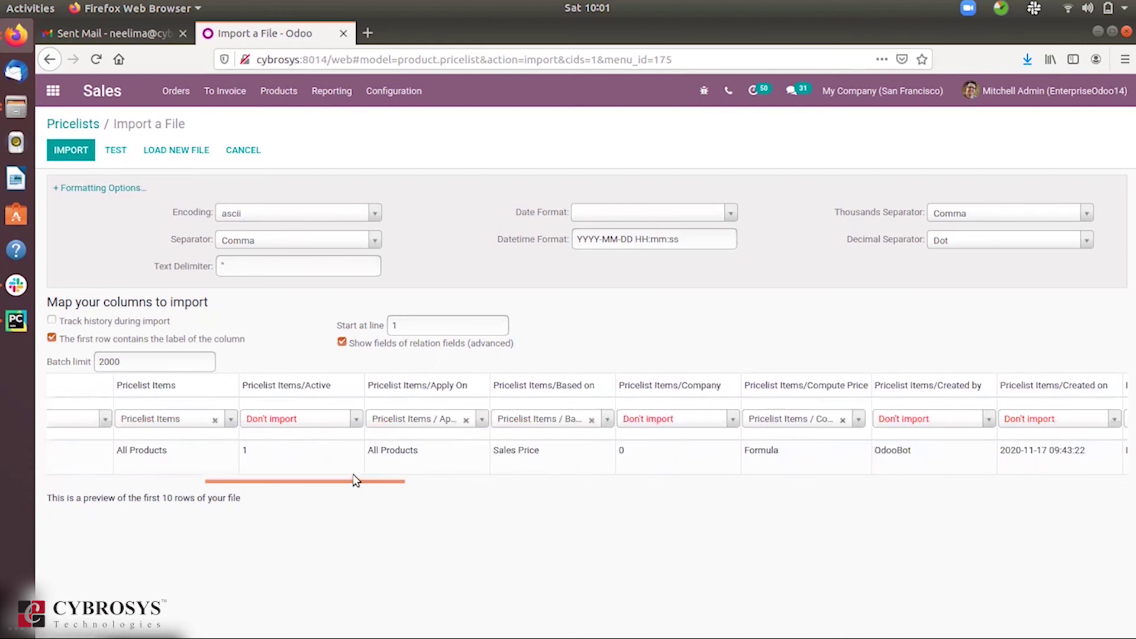
{"action": "left_click_drag", "start_coordinate": [353, 486], "coordinate": [683, 457]}
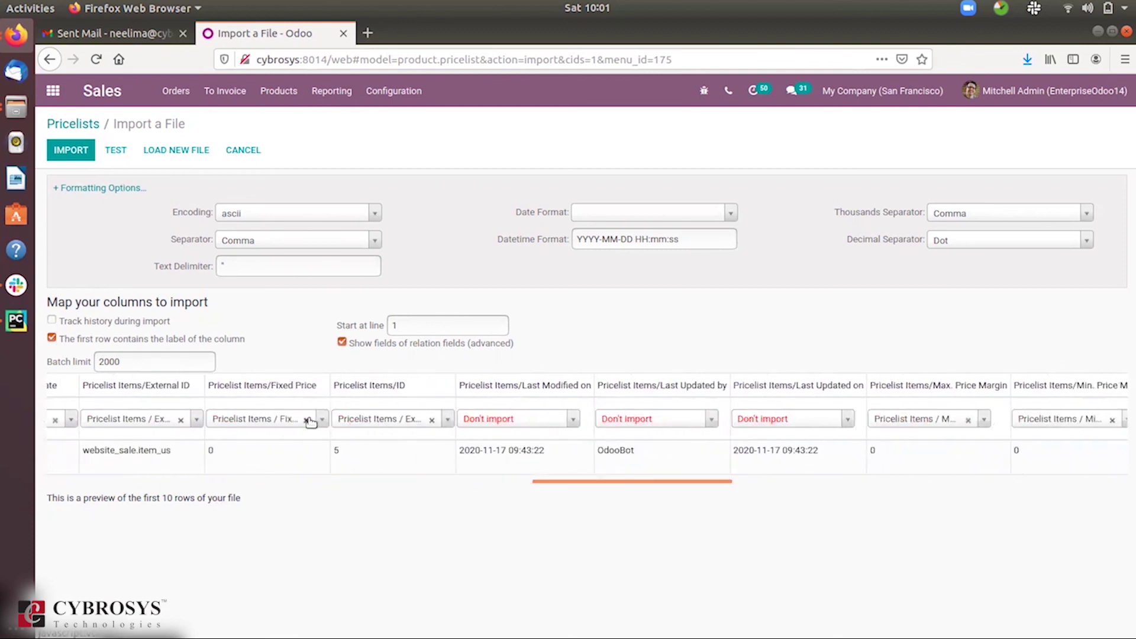
{"action": "left_click", "coordinate": [431, 421]}
{"action": "left_click", "coordinate": [180, 420]}
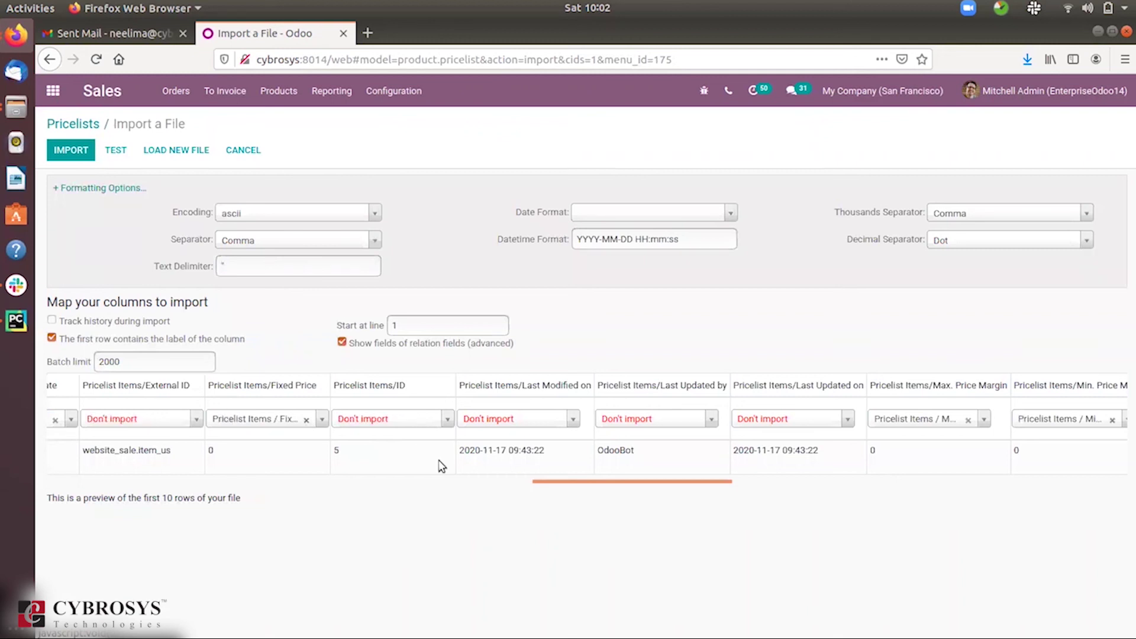
Set the Pricelist Items/Other Pricelist column to Don't import.
{"action": "left_click_drag", "start_coordinate": [555, 485], "coordinate": [772, 490]}
{"action": "left_click_drag", "start_coordinate": [776, 485], "coordinate": [854, 479]}
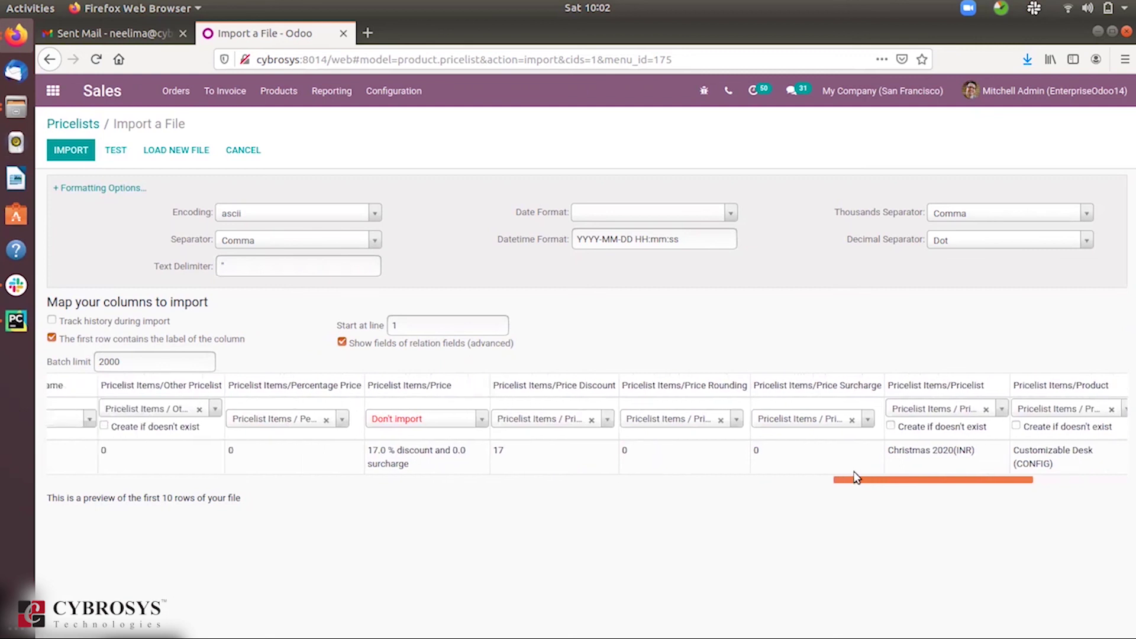
{"action": "left_click", "coordinate": [202, 409]}
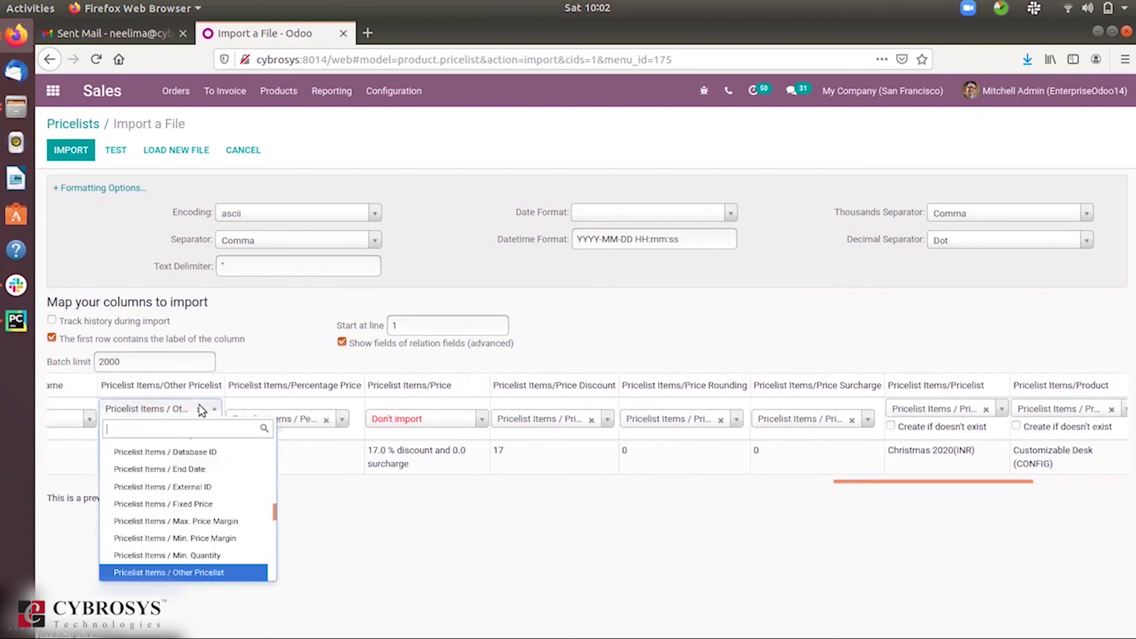
{"action": "left_click", "coordinate": [202, 409]}
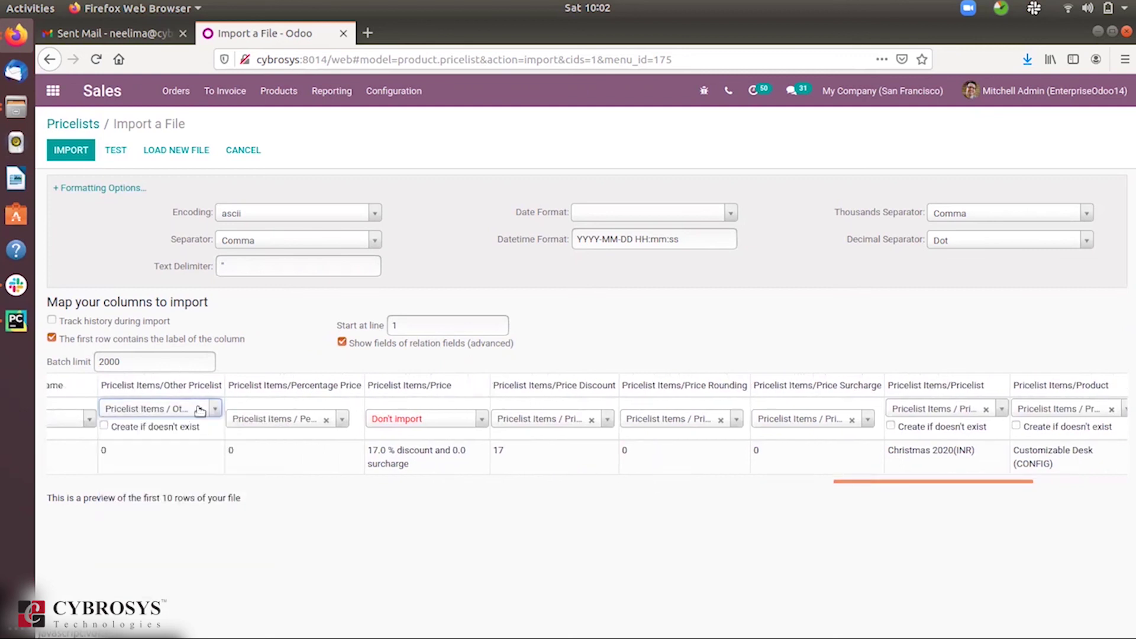
{"action": "left_click", "coordinate": [202, 409]}
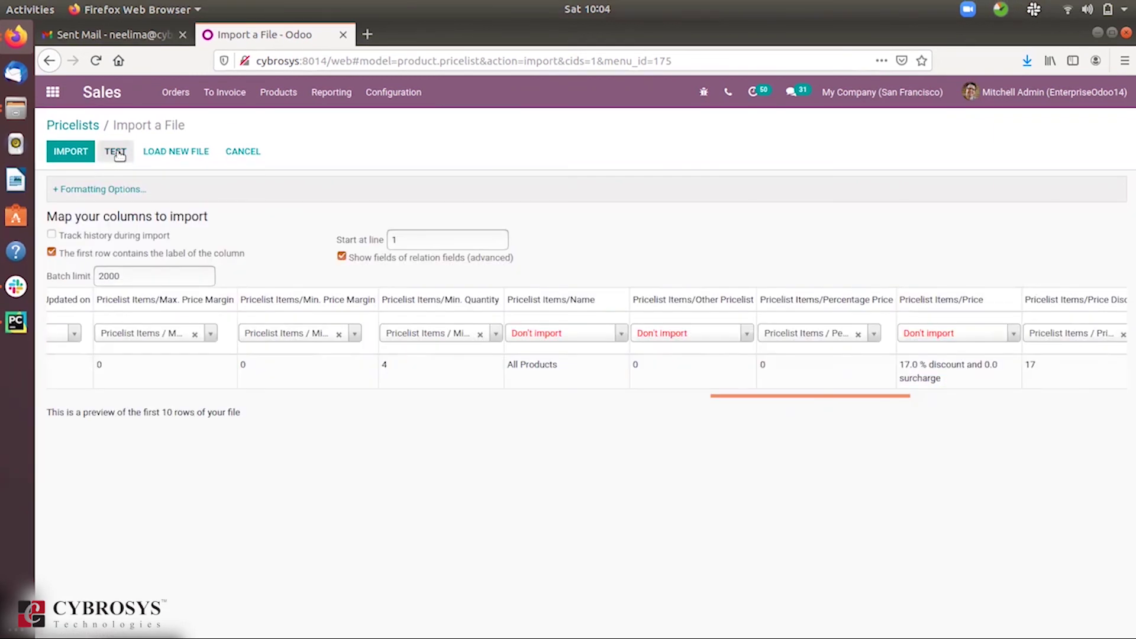
Test the pricelist file, review the mapping of its first columns and import it.
{"action": "left_click", "coordinate": [116, 152]}
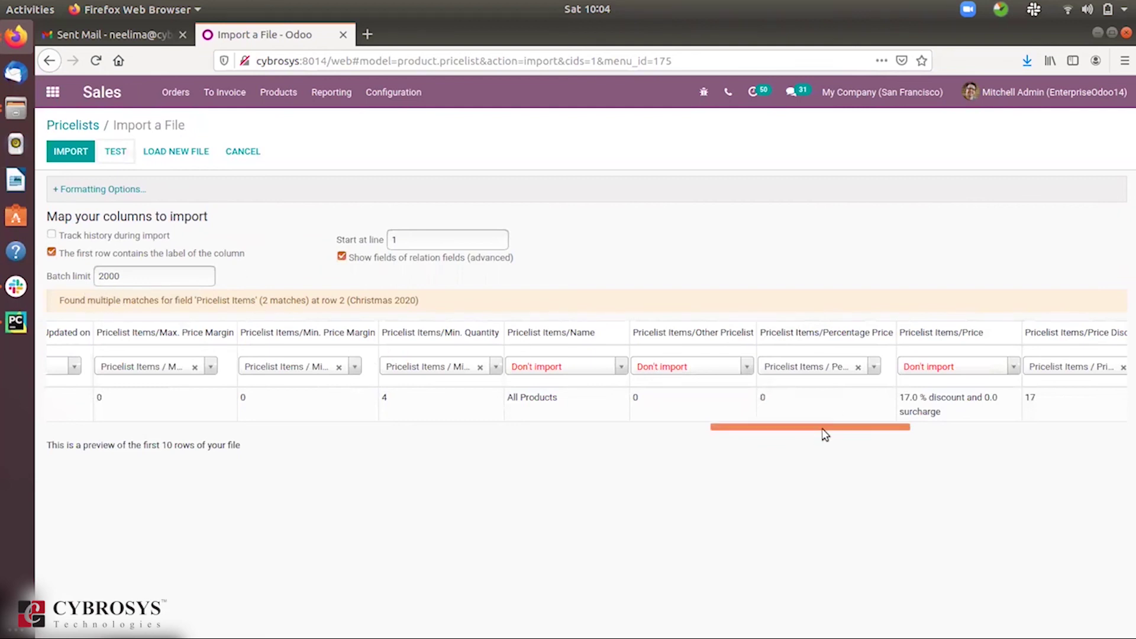
{"action": "left_click_drag", "start_coordinate": [821, 432], "coordinate": [180, 442]}
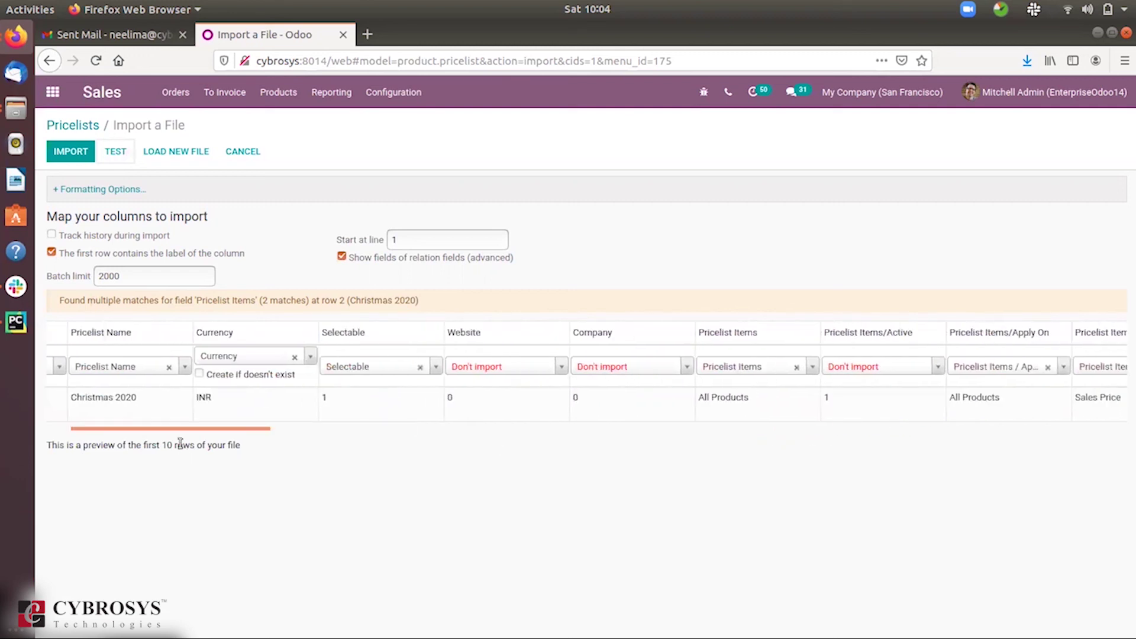
{"action": "left_click", "coordinate": [72, 152]}
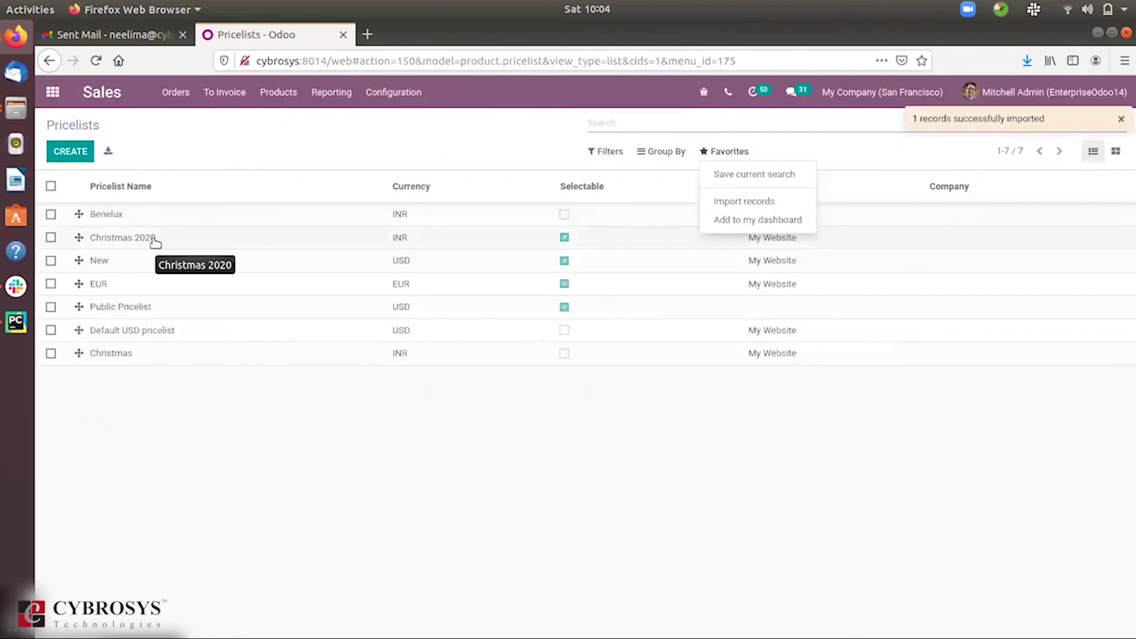
Open the imported Christmas 2020 pricelist to check its price rules and configuration, and return to the Pricelists list.
{"action": "left_click", "coordinate": [251, 241]}
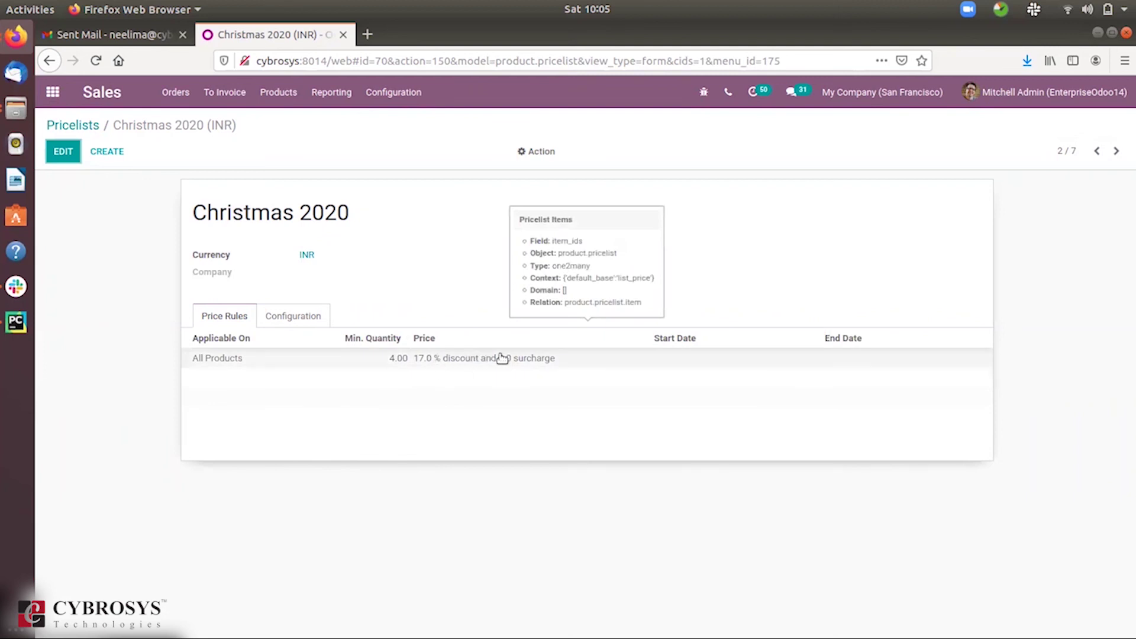
{"action": "left_click", "coordinate": [296, 314]}
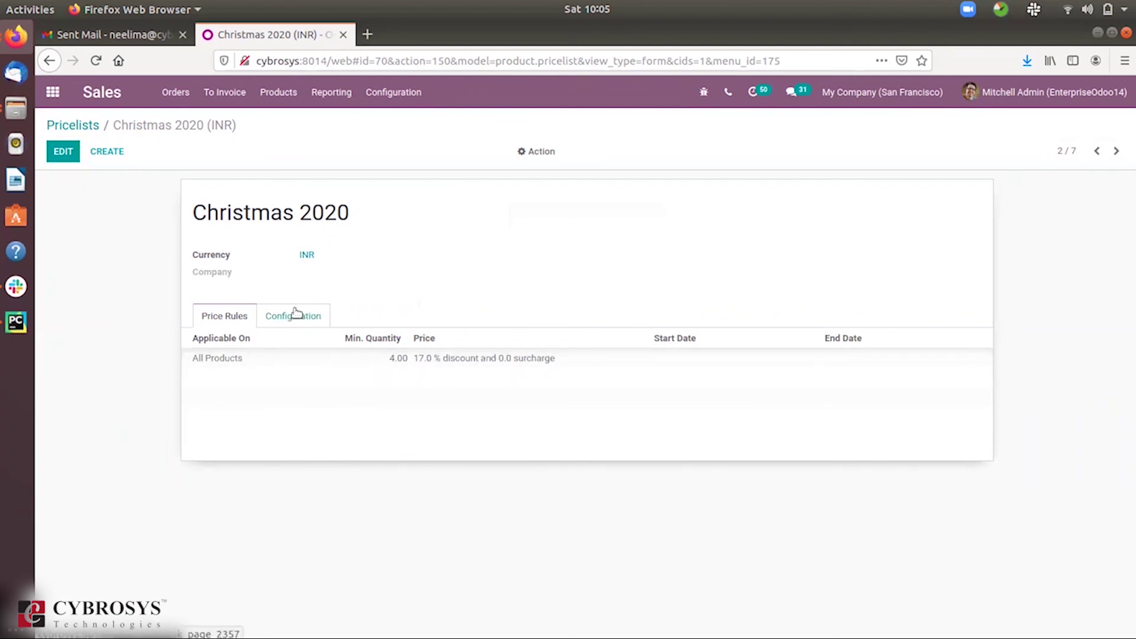
{"action": "left_click", "coordinate": [56, 125]}
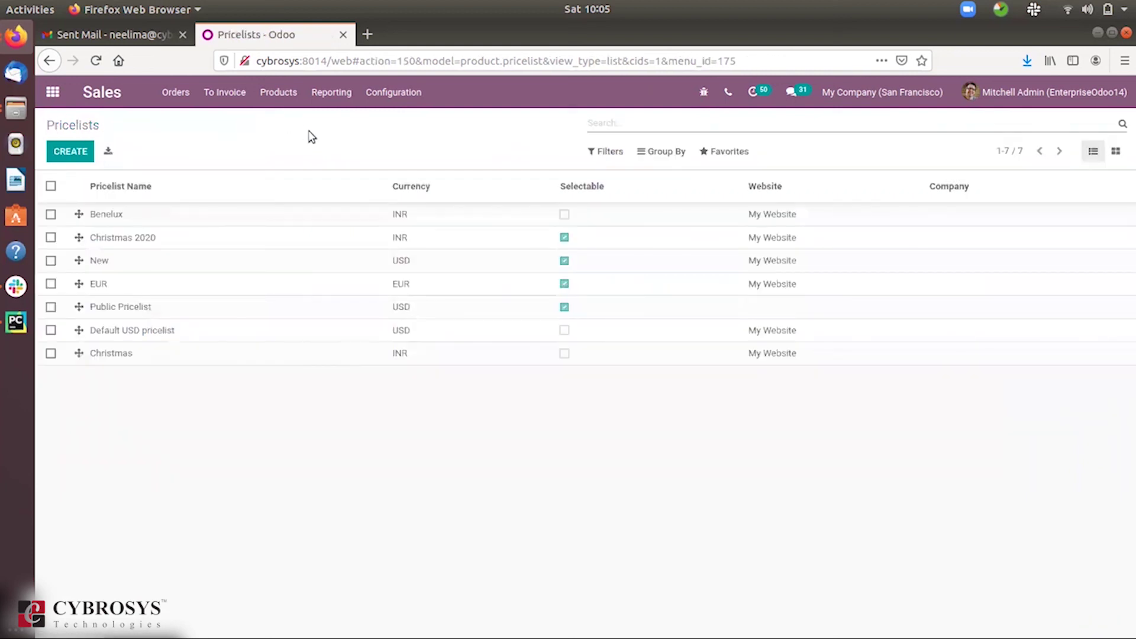